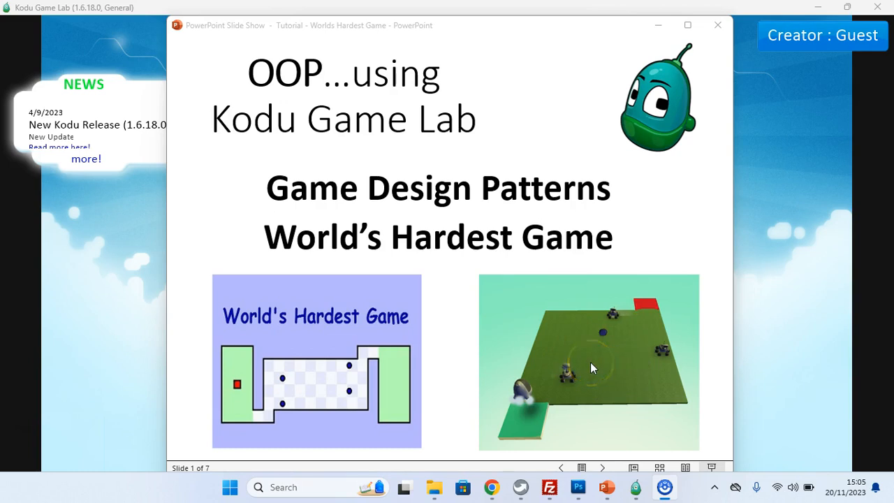
# Step: Page through the tutorial slides on setting up the game arena and adding the player and victory conditions
pyautogui.click(485, 342)
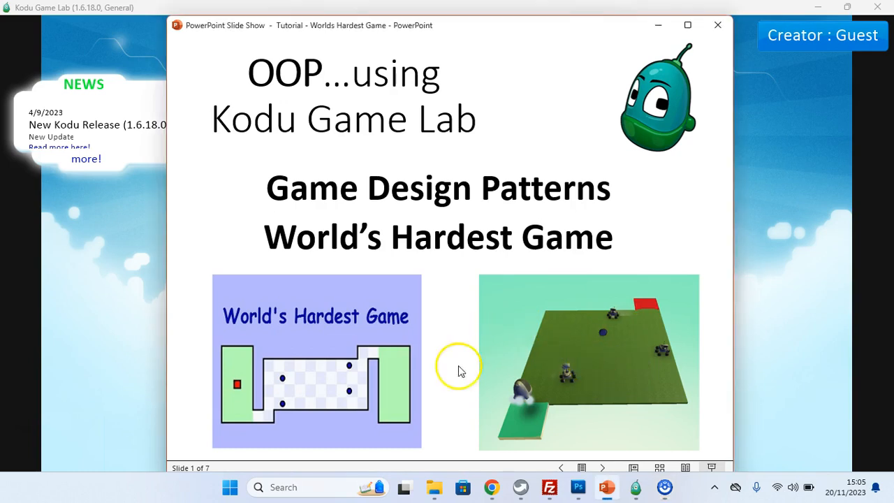
pyautogui.click(602, 468)
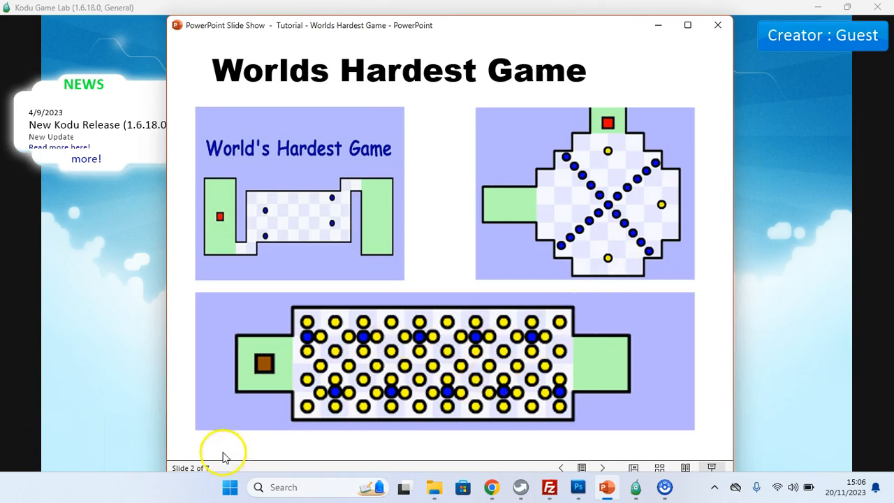
pyautogui.click(604, 468)
pyautogui.click(604, 468)
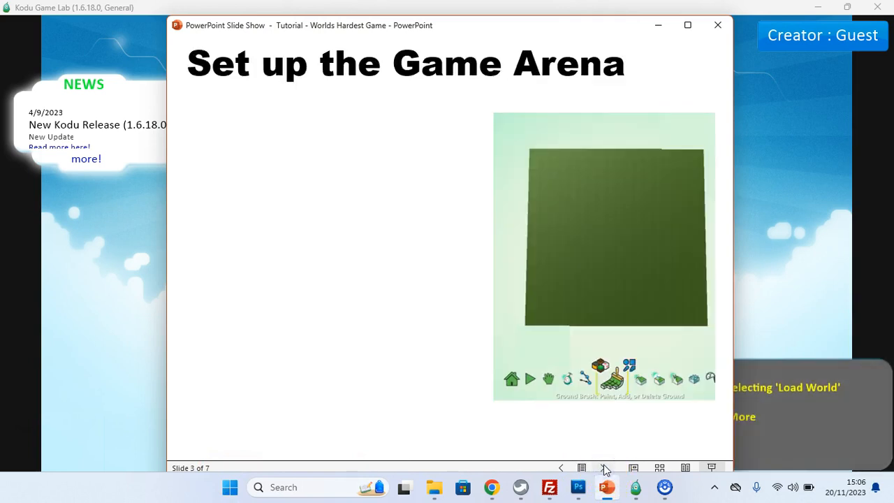
pyautogui.click(605, 468)
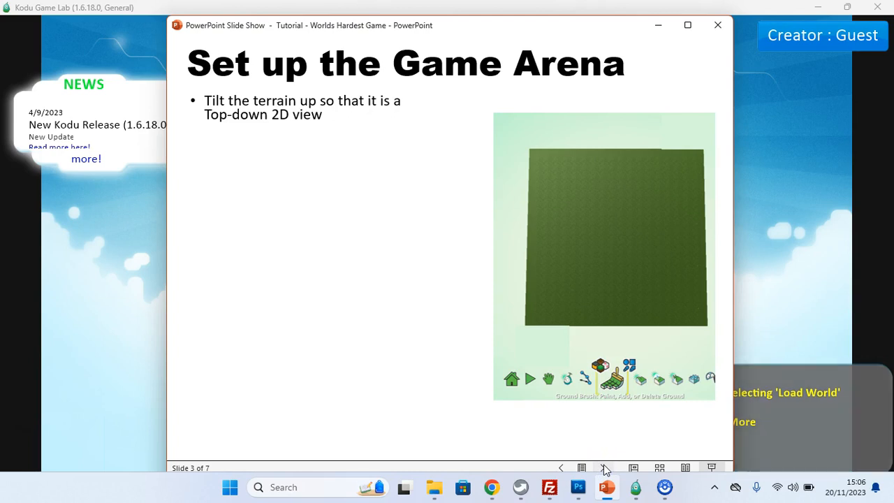
pyautogui.click(605, 468)
pyautogui.click(605, 468)
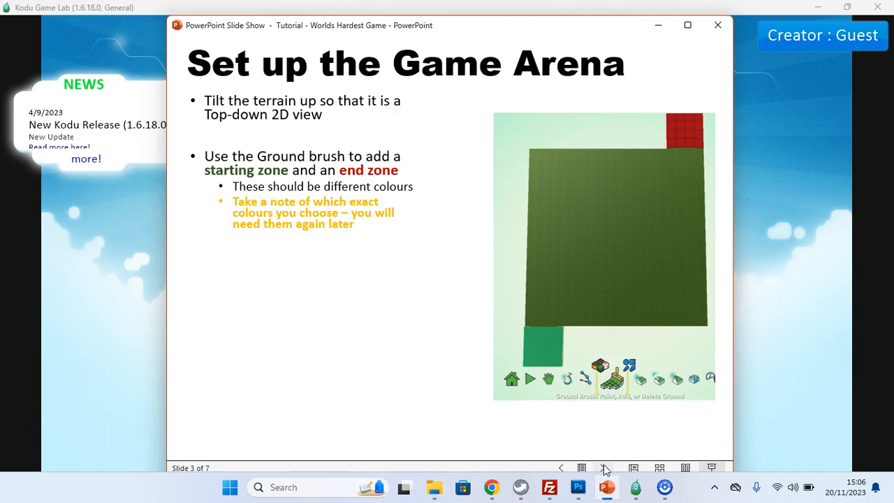
pyautogui.click(605, 467)
pyautogui.click(605, 468)
pyautogui.click(605, 468)
pyautogui.click(605, 468)
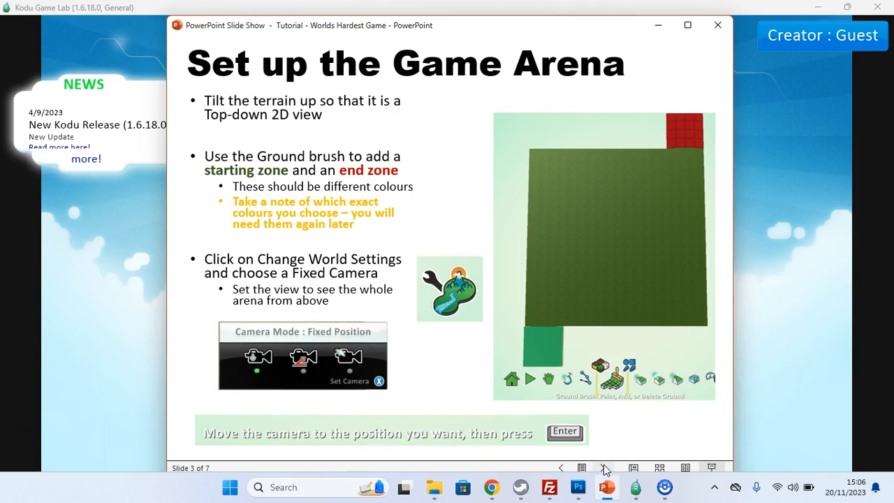
pyautogui.click(604, 468)
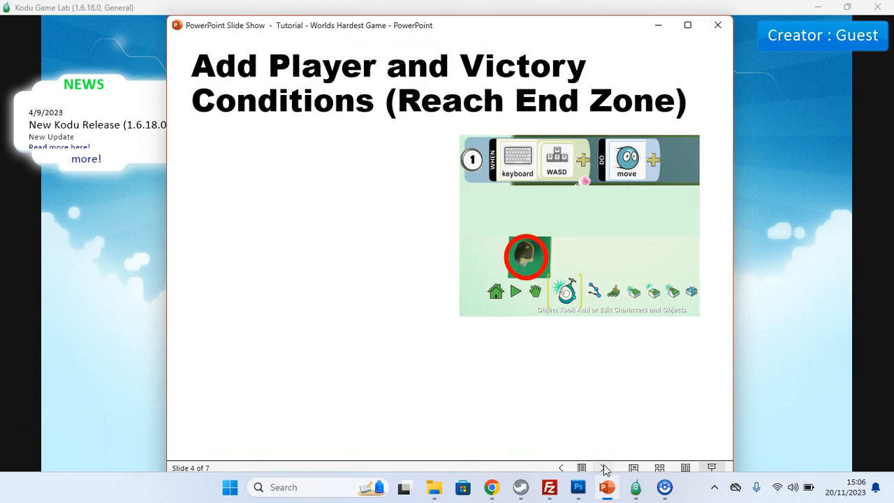
pyautogui.click(605, 468)
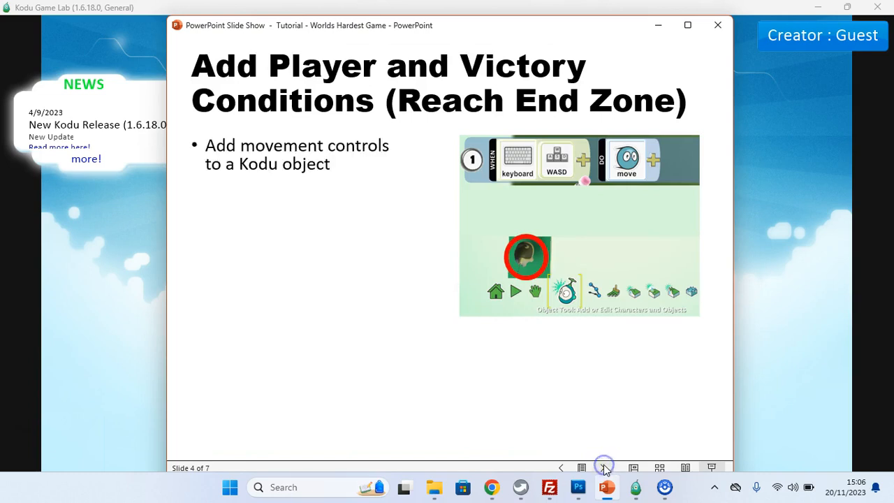
pyautogui.click(605, 468)
pyautogui.click(605, 469)
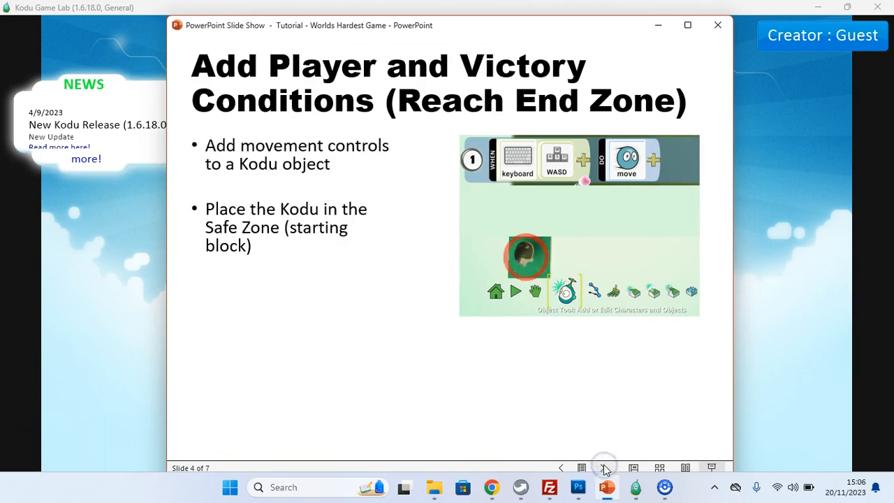
pyautogui.click(605, 467)
pyautogui.click(605, 467)
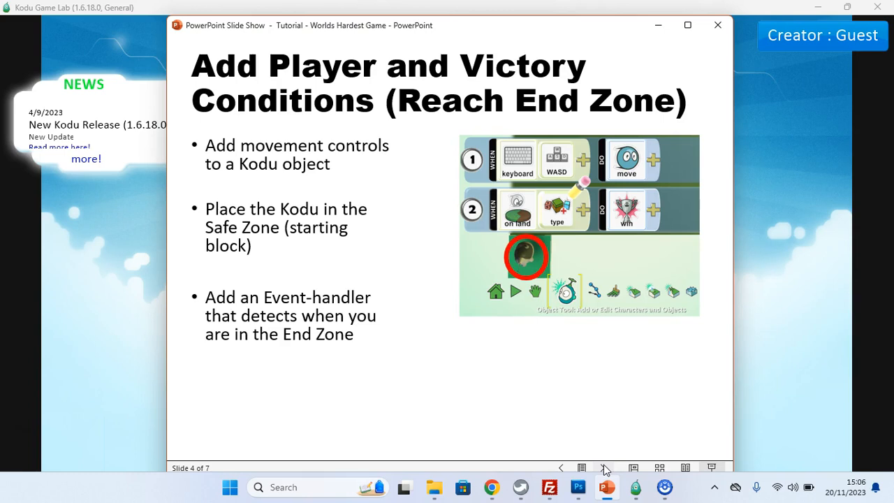
pyautogui.click(604, 468)
pyautogui.click(604, 467)
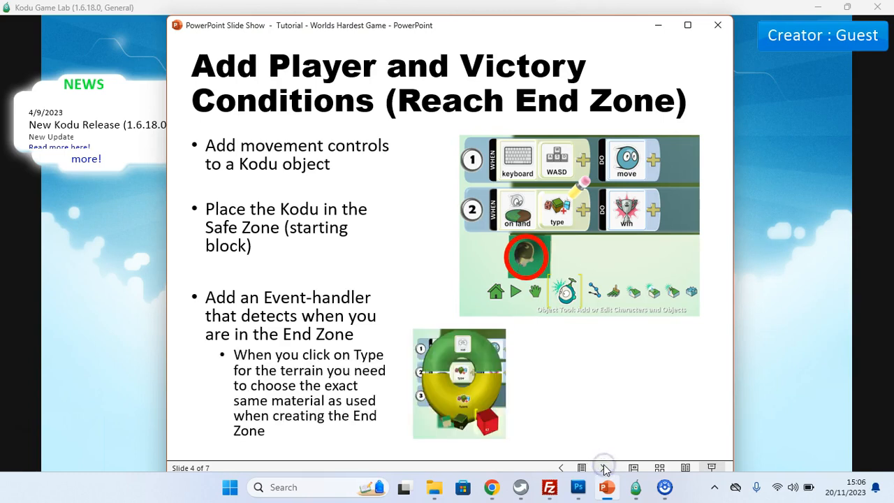
pyautogui.click(605, 468)
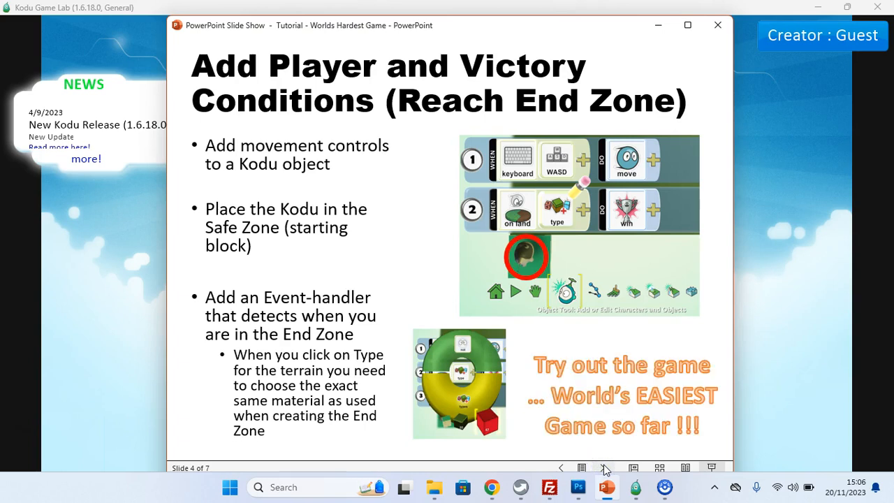
# Step: Switch to Kodu Game Lab, start a new world and tilt the terrain into a top-down view
pyautogui.click(771, 346)
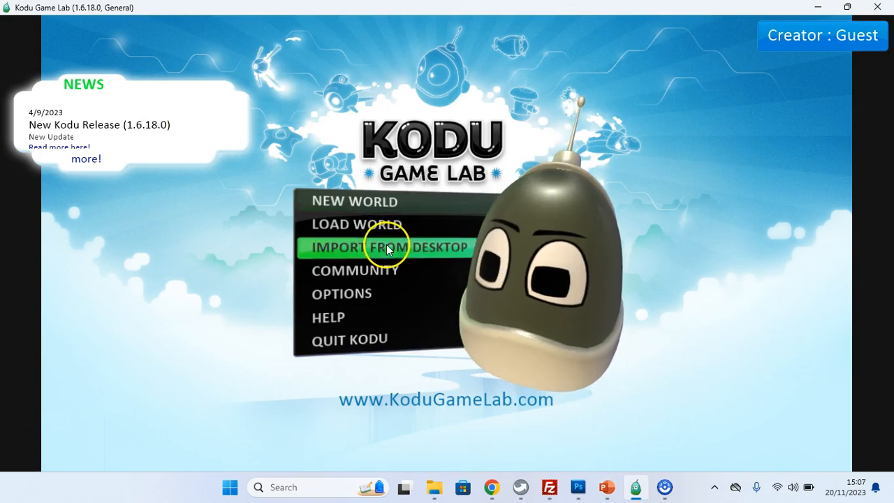
pyautogui.click(354, 202)
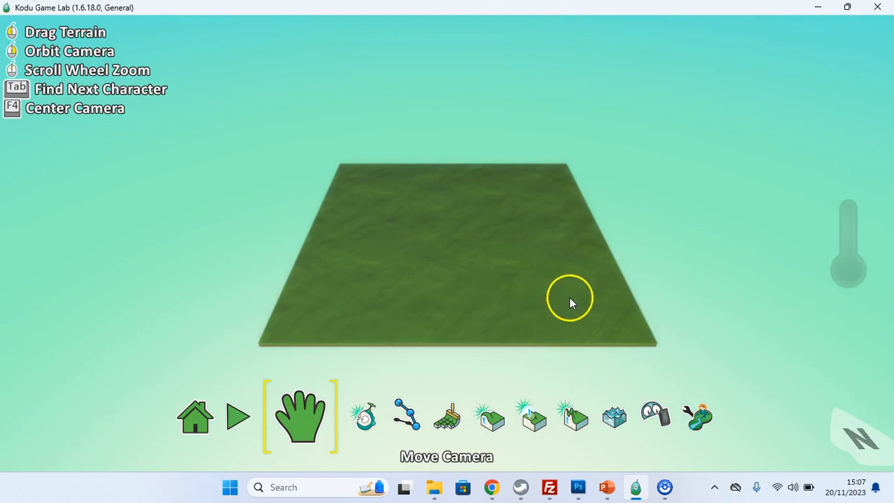
pyautogui.moveTo(507, 266)
pyautogui.mouseDown()
pyautogui.moveTo(509, 286)
pyautogui.moveTo(512, 220)
pyautogui.moveTo(503, 215)
pyautogui.moveTo(499, 264)
pyautogui.mouseUp()
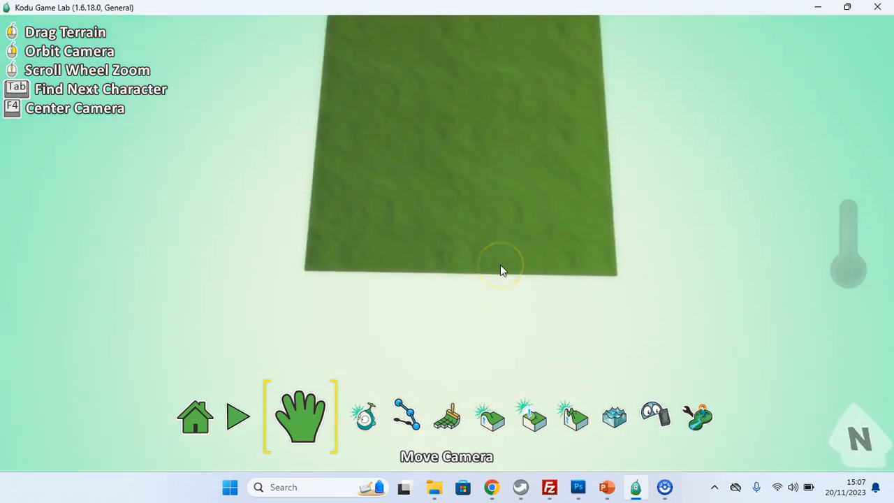
pyautogui.moveTo(489, 231); pyautogui.dragTo(490, 312)
# Step: With the Ground brush, paint a red end zone of material 6 just beyond the terrain's top-right corner
pyautogui.click(449, 419)
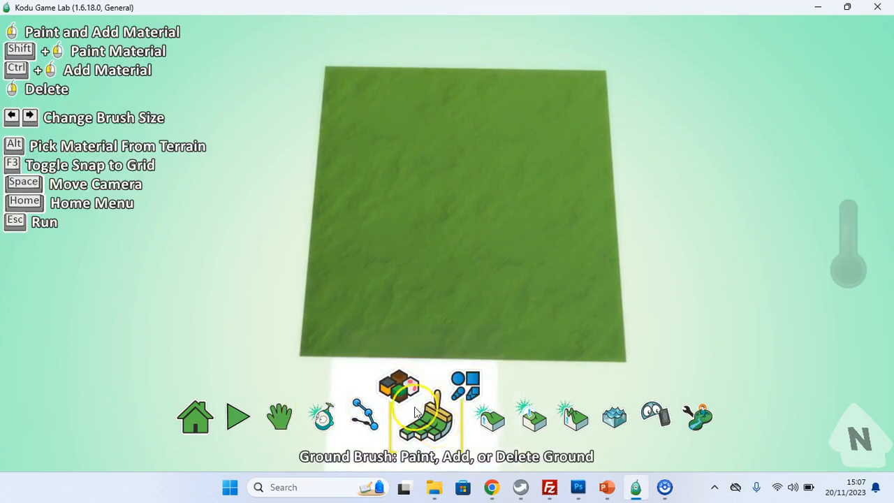
pyautogui.click(398, 388)
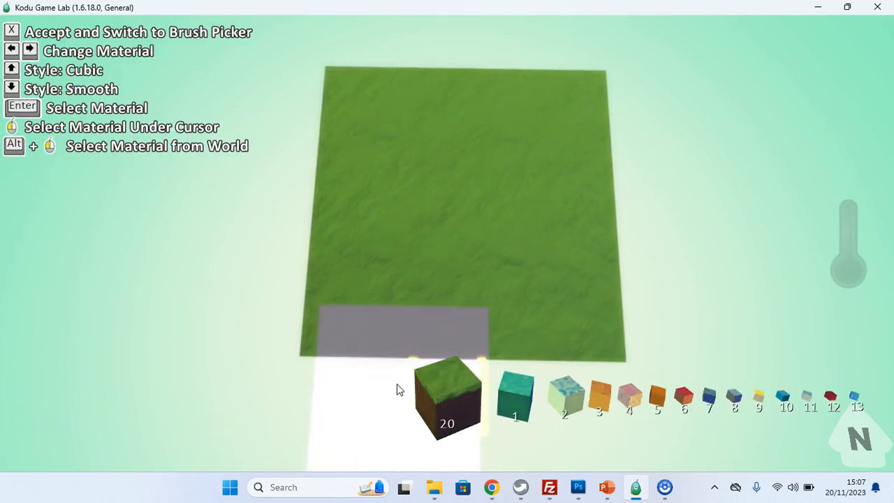
pyautogui.press('Right')
pyautogui.press('Right')
pyautogui.press('Right')
pyautogui.press('Right')
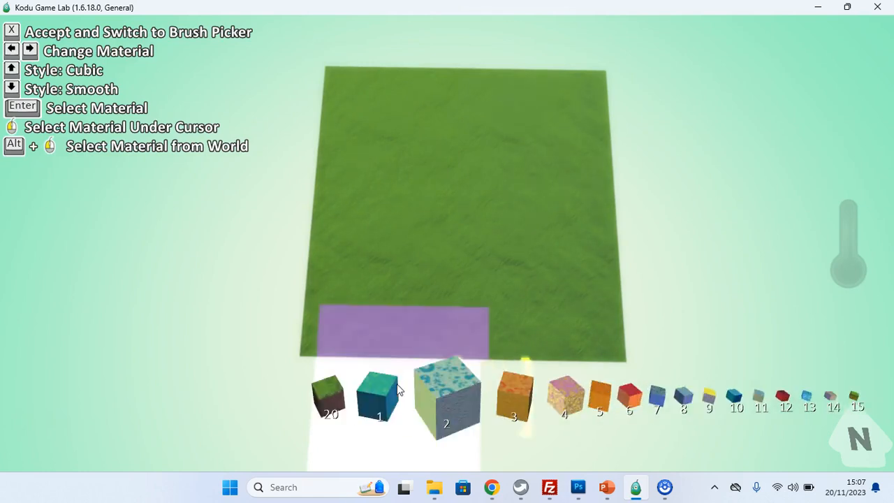
pyautogui.press('Right')
pyautogui.press('Right')
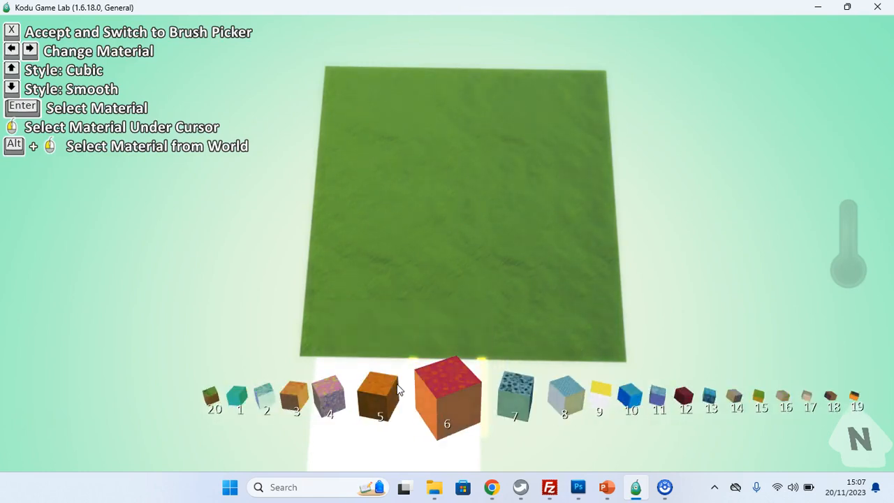
pyautogui.press('Right')
pyautogui.press('Left')
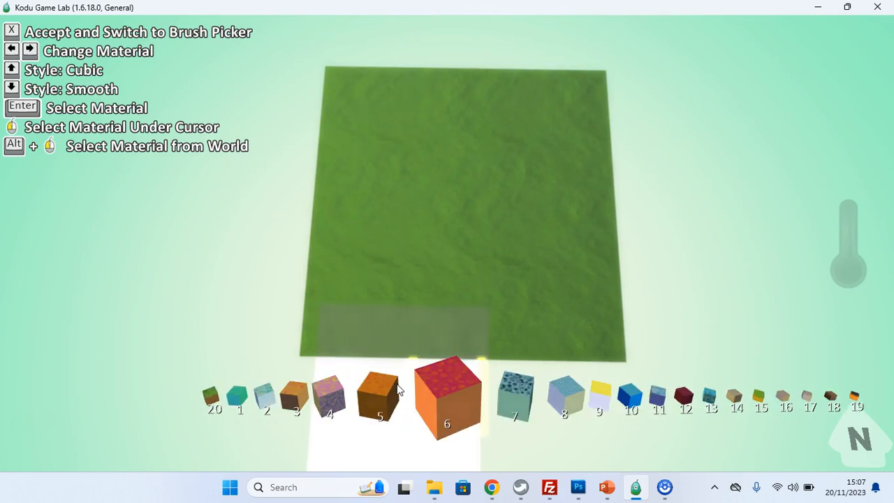
pyautogui.press('Return')
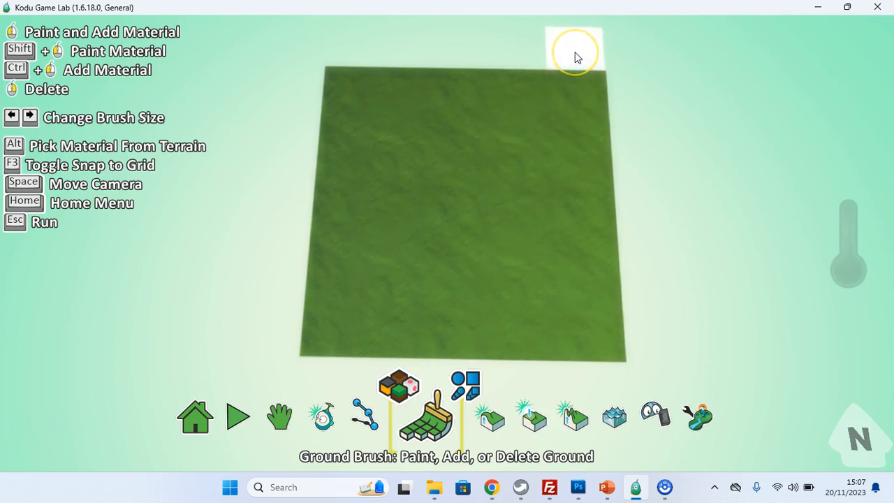
pyautogui.click(575, 57)
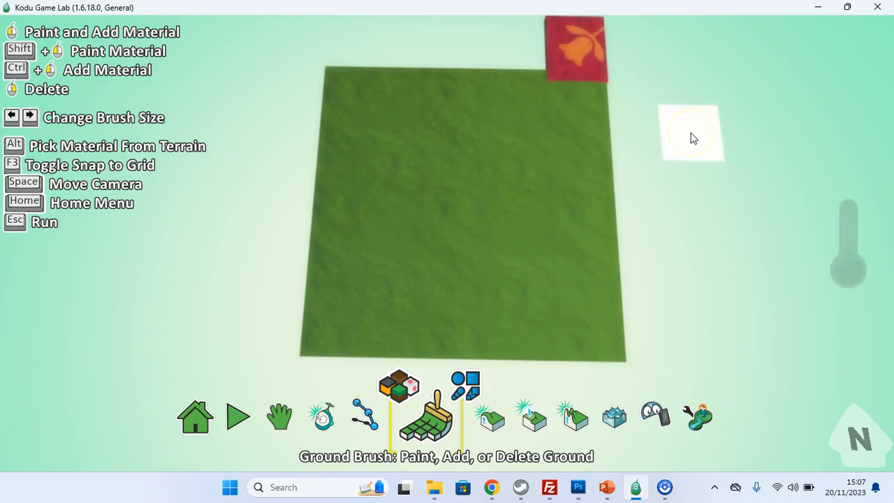
# Step: Paint a blue starting zone of material 10 just beyond the terrain's bottom-left corner
pyautogui.click(395, 390)
pyautogui.press('Right')
pyautogui.press('Right')
pyautogui.press('Right')
pyautogui.press('Right')
pyautogui.press('Right')
pyautogui.press('Right')
pyautogui.press('Right')
pyautogui.press('Right')
pyautogui.press('Right')
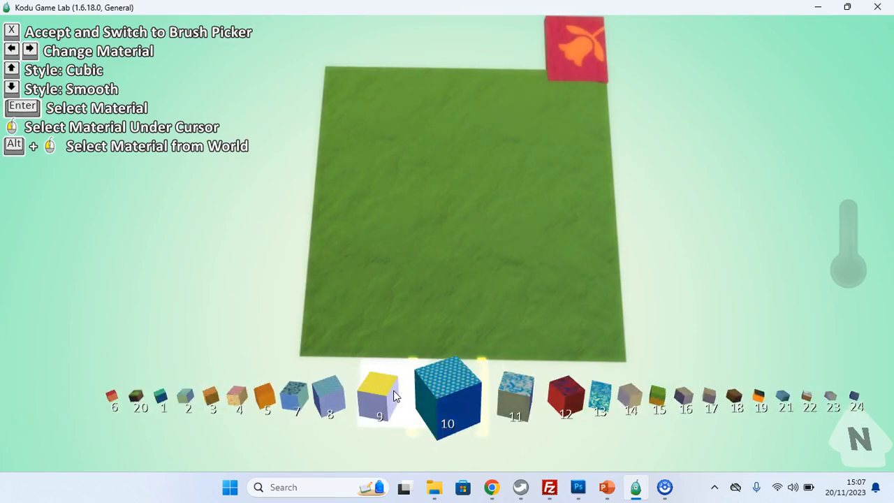
pyautogui.press('Return')
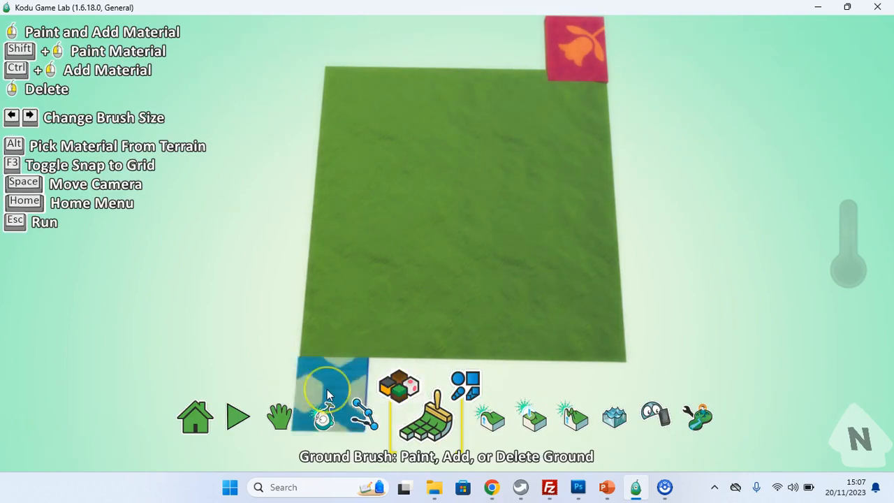
pyautogui.click(328, 395)
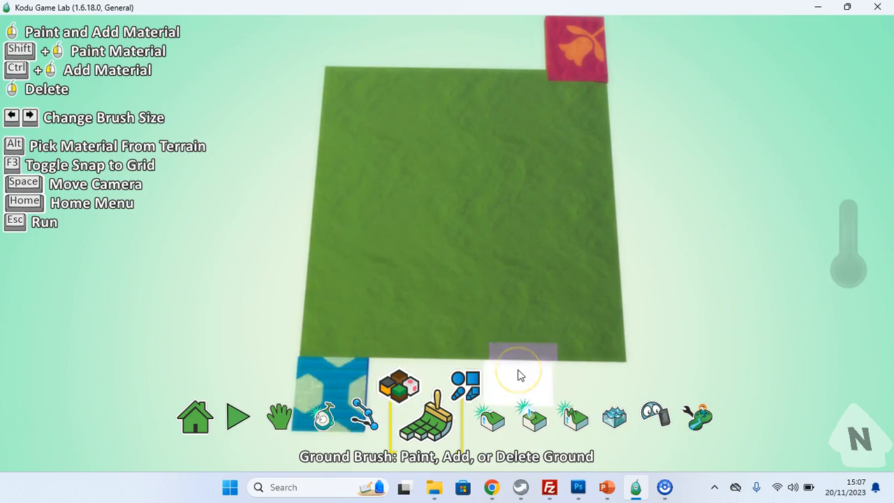
# Step: Add a Kodu character onto the left part of the terrain with the Object tool
pyautogui.click(325, 417)
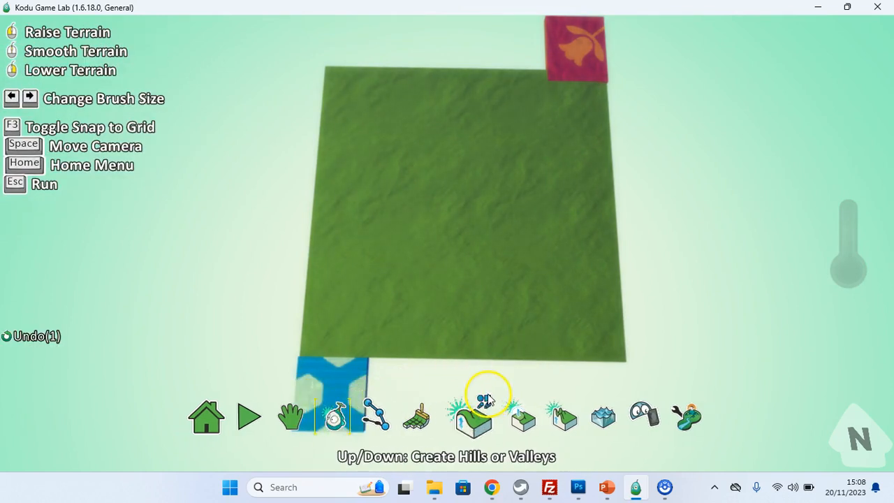
pyautogui.click(400, 255)
pyautogui.click(448, 131)
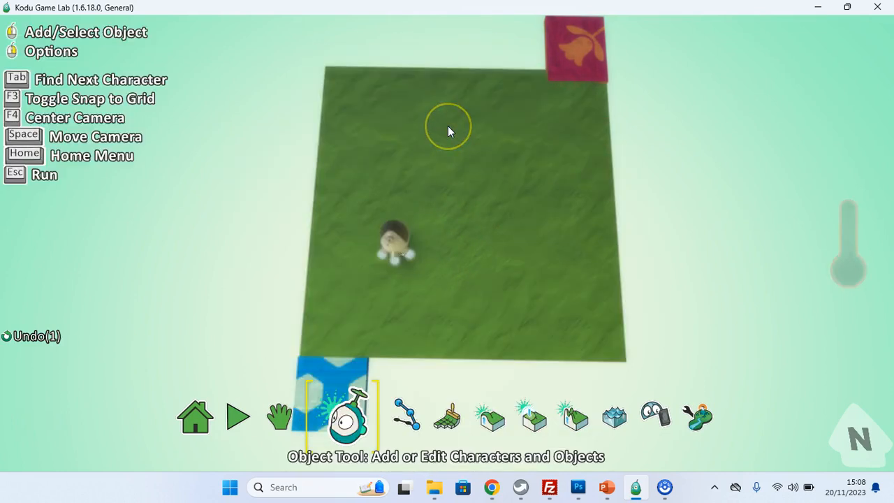
# Step: Open the Kodu's program and make rule 1: when keyboard WASD, do move
pyautogui.click(400, 239)
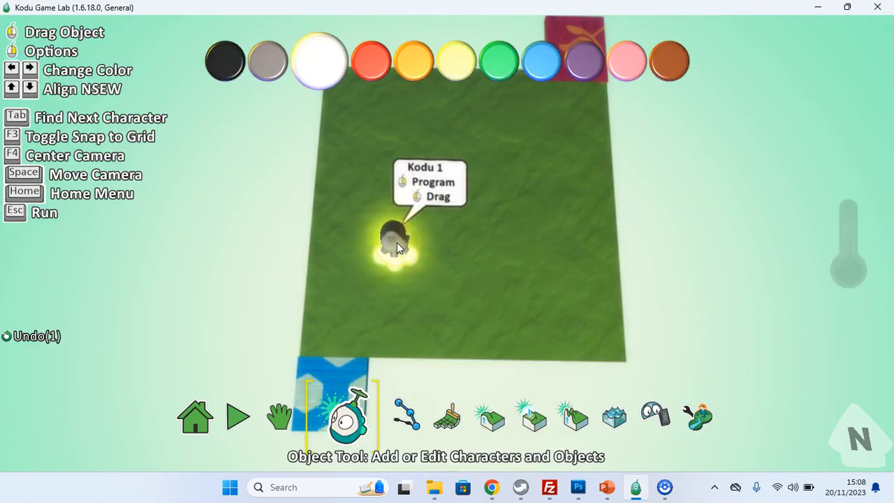
pyautogui.rightClick(397, 244)
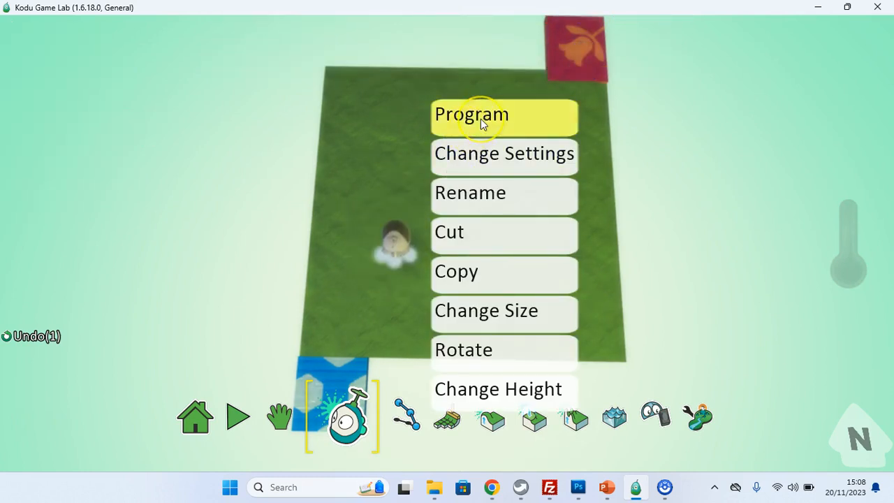
pyautogui.click(481, 122)
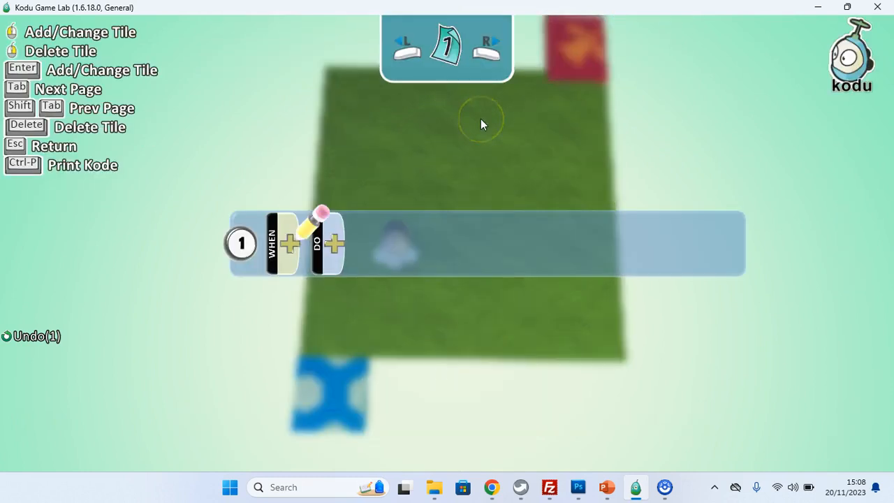
pyautogui.click(292, 244)
pyautogui.click(359, 137)
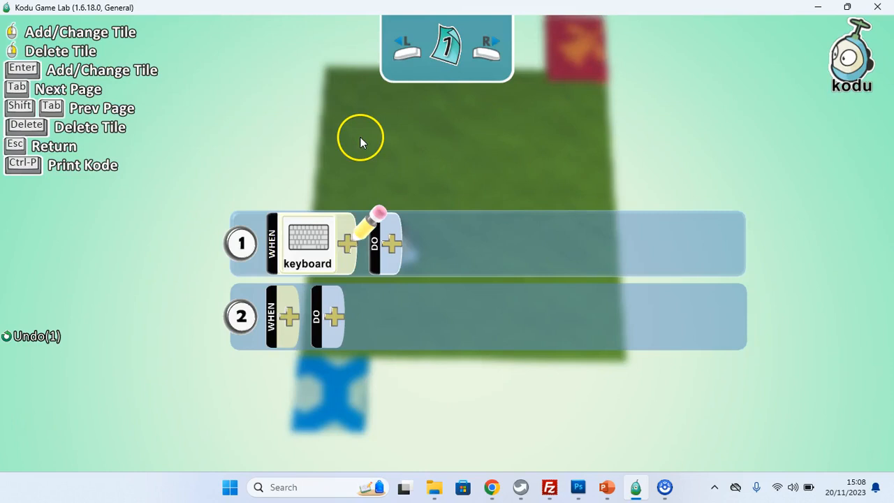
pyautogui.click(347, 244)
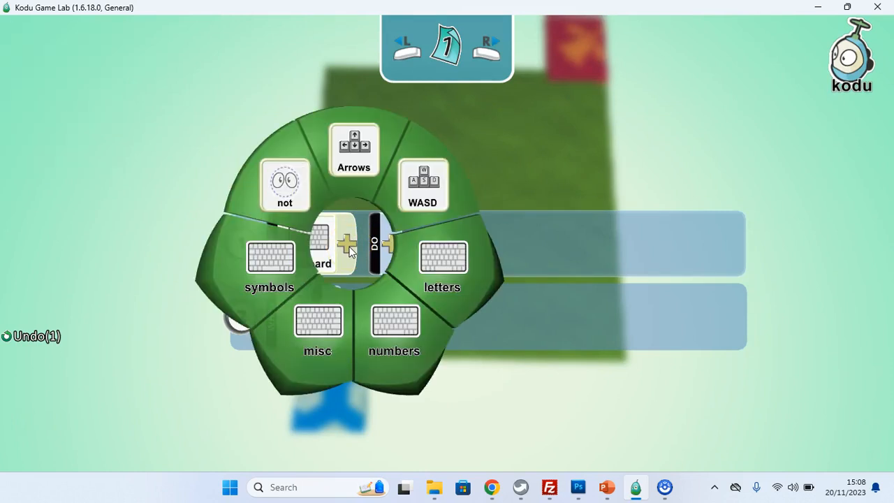
pyautogui.click(428, 199)
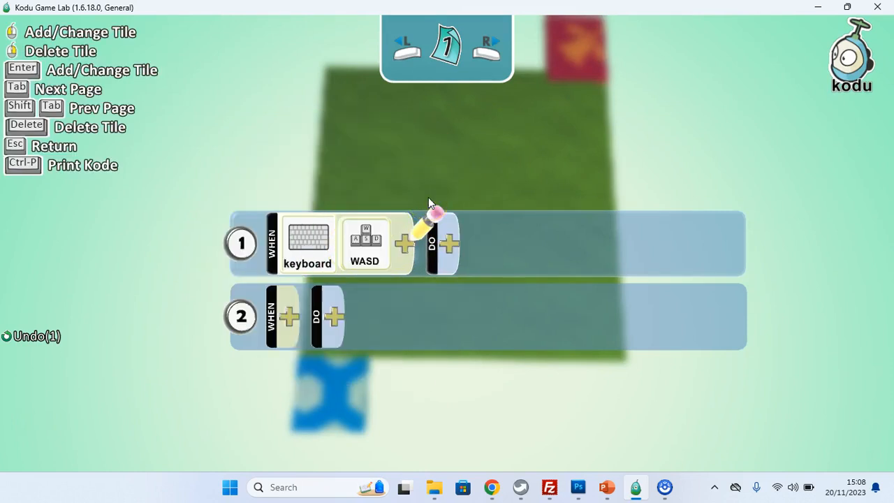
pyautogui.click(453, 246)
pyautogui.click(457, 123)
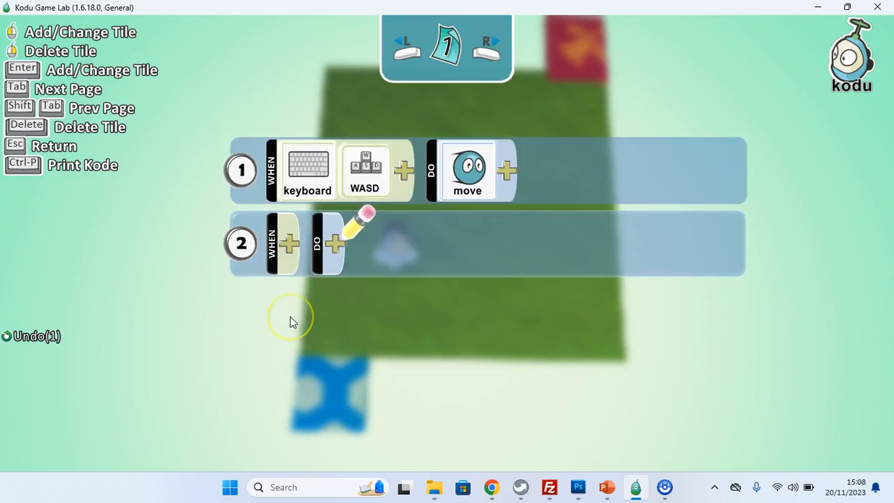
# Step: Start rule 2 with the condition when on land of terrain type material 6
pyautogui.click(289, 244)
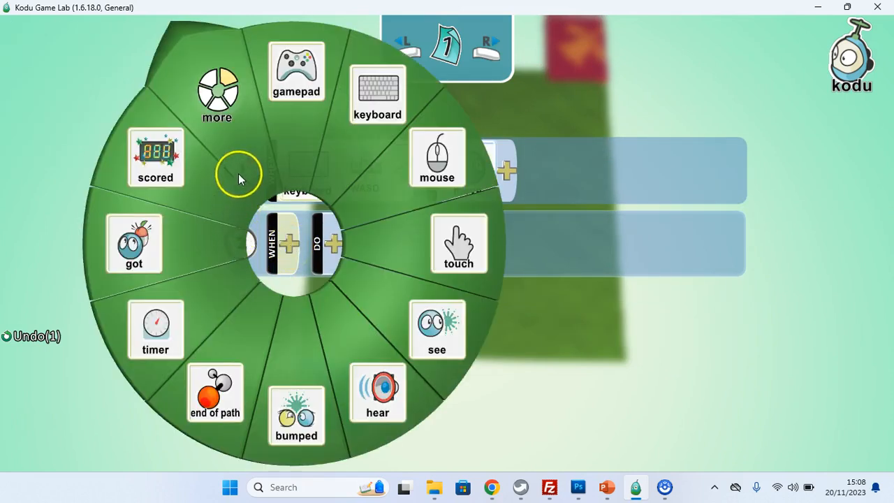
pyautogui.click(227, 120)
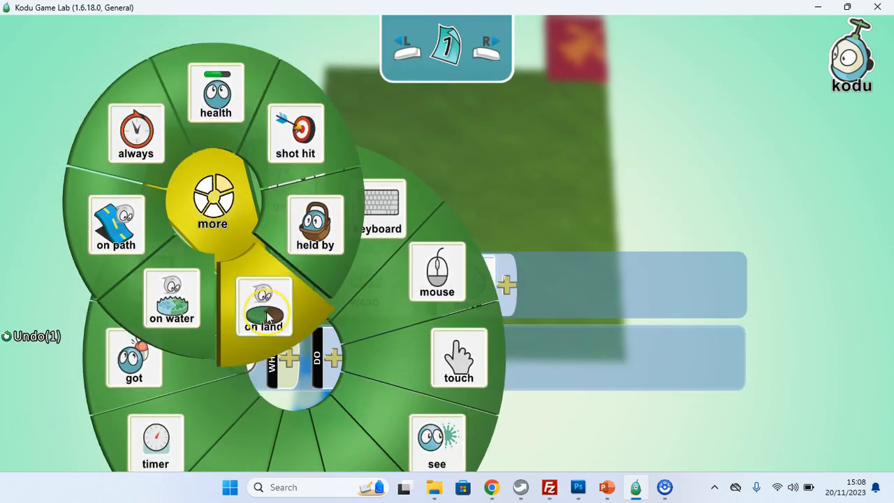
pyautogui.click(267, 316)
pyautogui.click(347, 244)
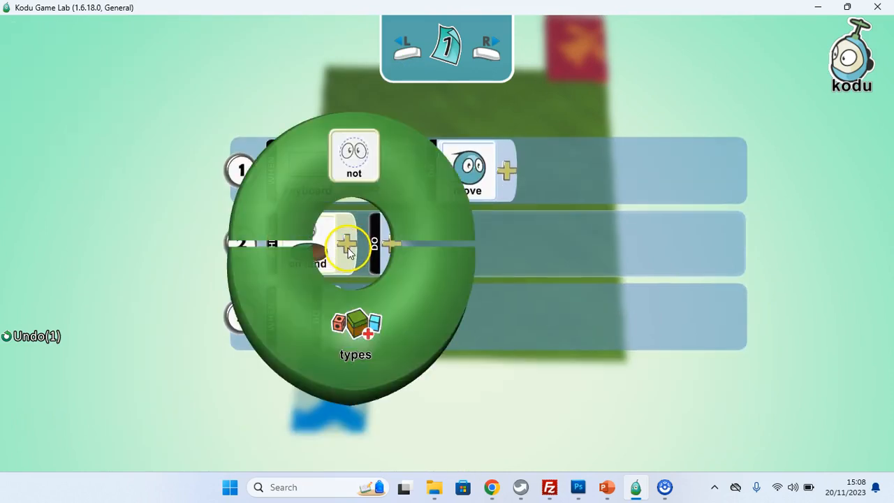
pyautogui.click(363, 331)
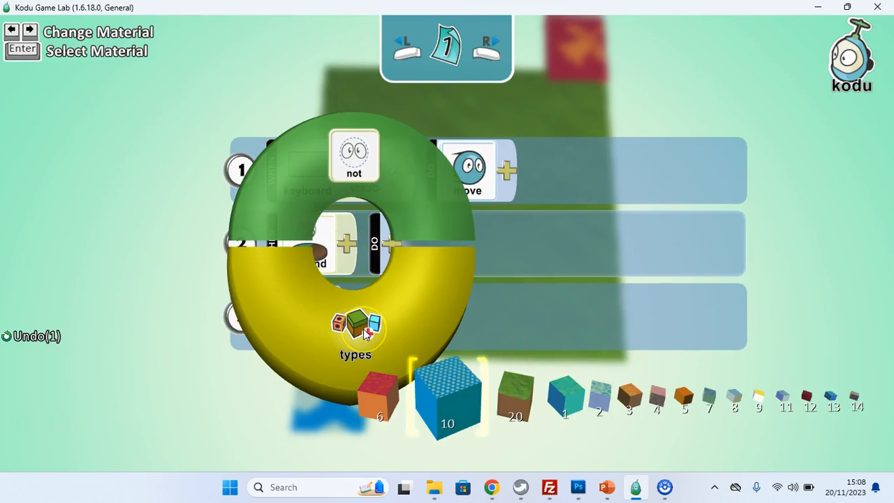
pyautogui.click(377, 387)
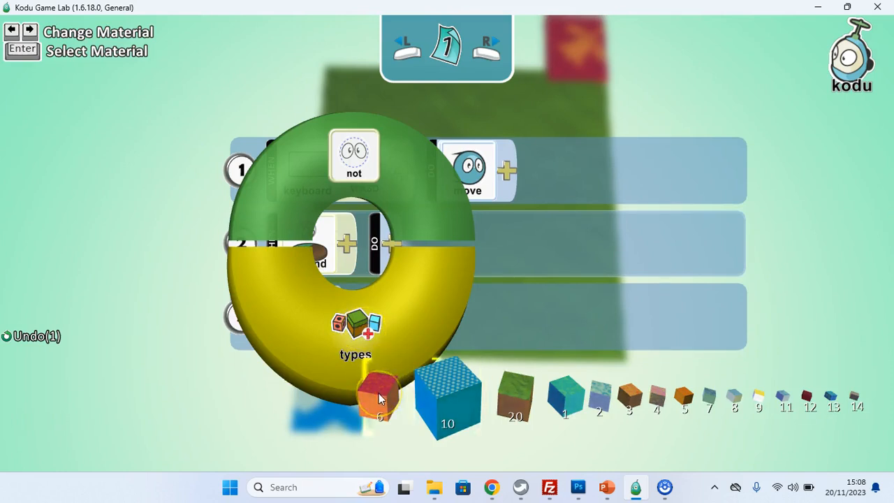
pyautogui.press('Return')
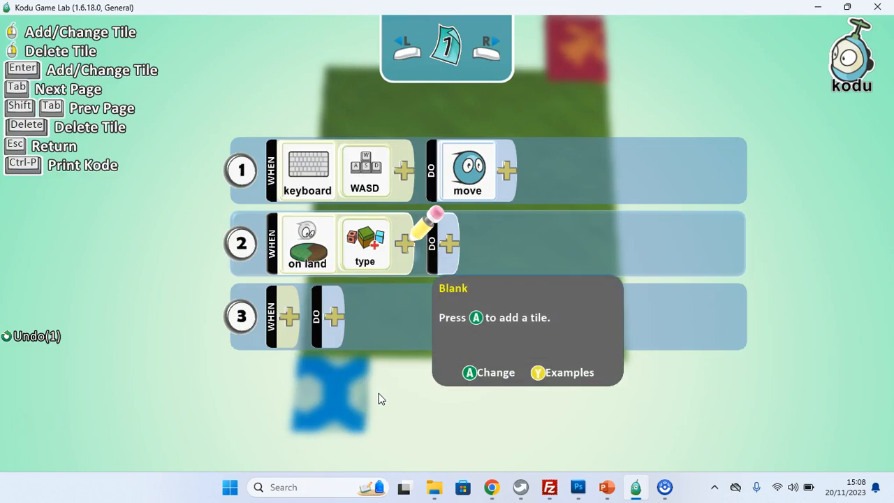
# Step: Give rule 2 the game win action and leave the program editor
pyautogui.click(450, 250)
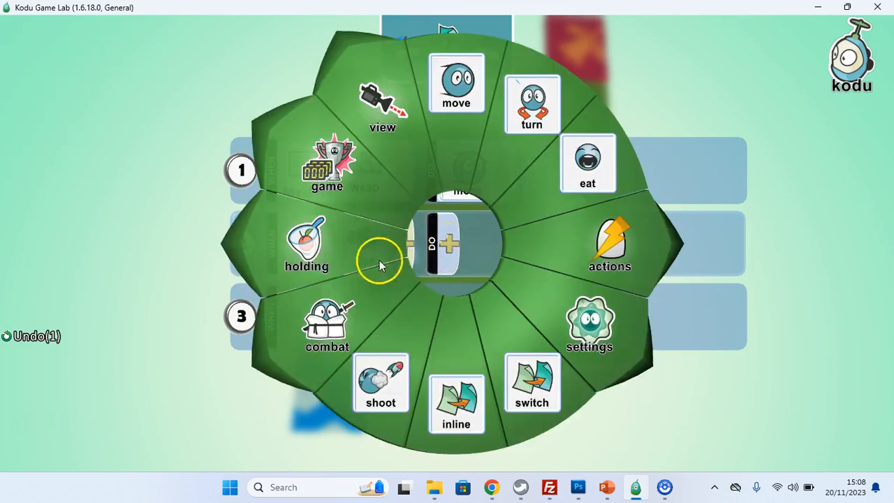
pyautogui.click(350, 190)
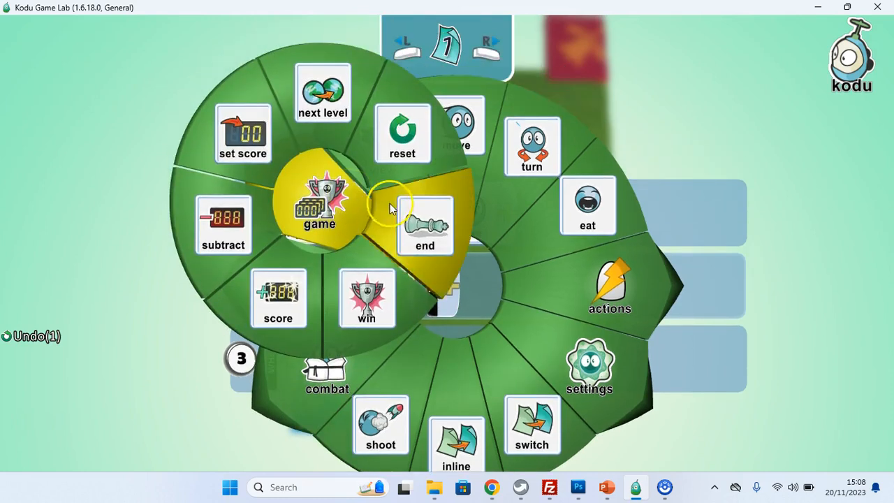
pyautogui.click(372, 288)
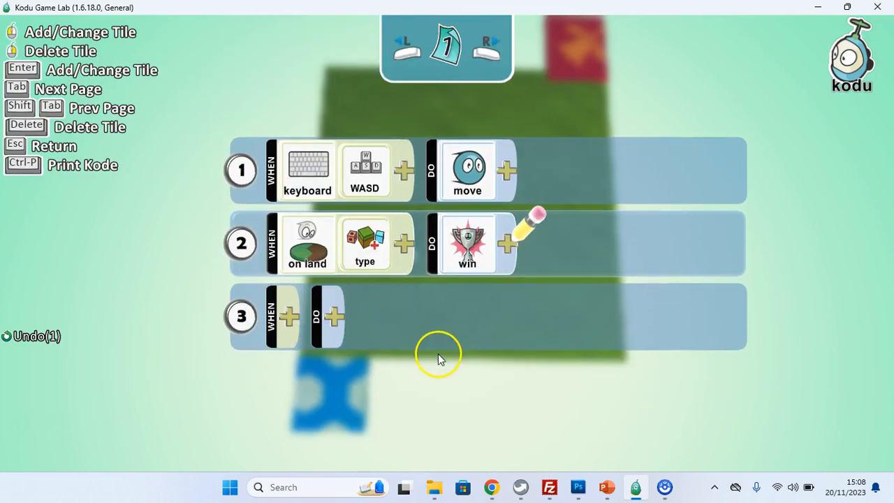
pyautogui.press('Escape')
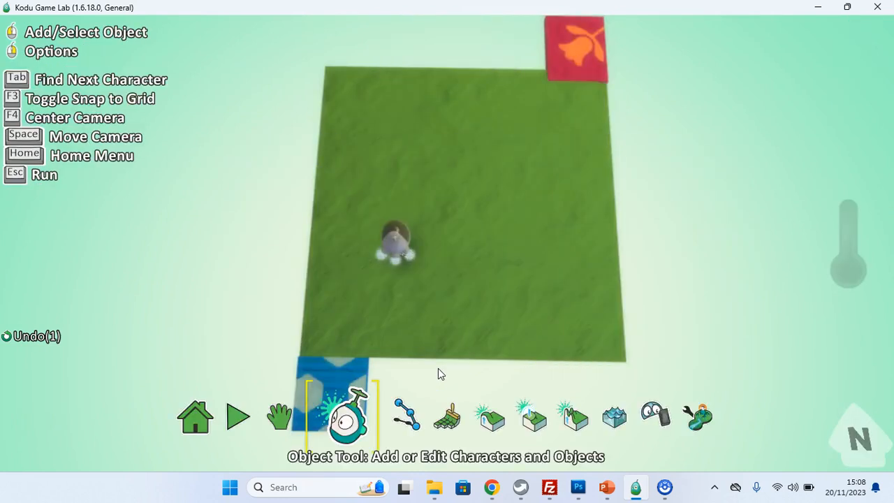
# Step: Move the Kodu onto the blue starting zone
pyautogui.moveTo(396, 243)
pyautogui.moveTo(396, 243); pyautogui.dragTo(338, 365)
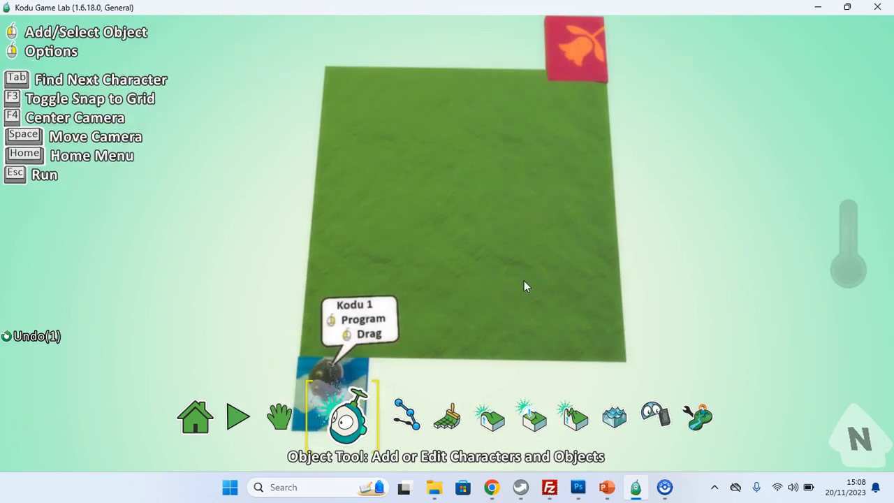
# Step: Open the world settings and set the camera mode to Fixed Position
pyautogui.click(691, 419)
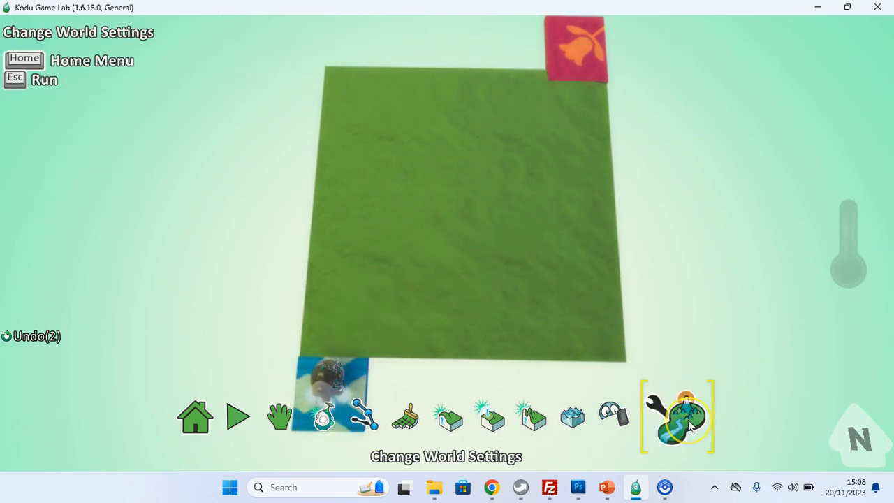
pyautogui.click(689, 423)
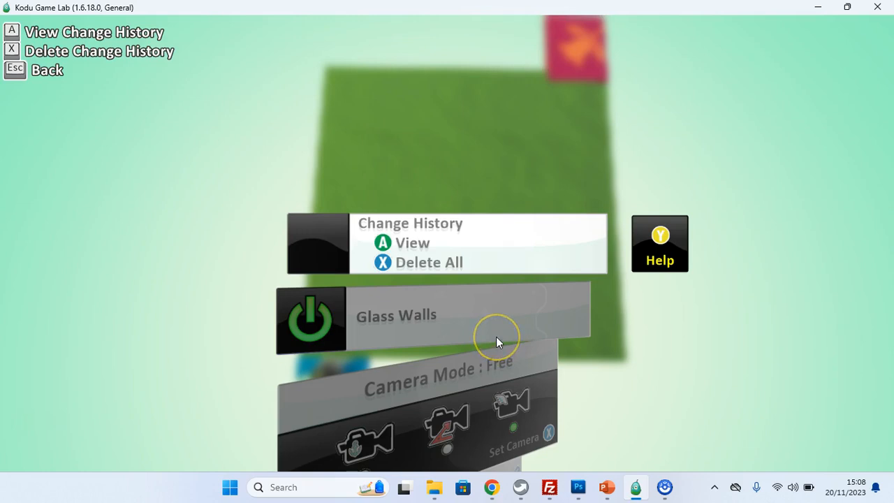
pyautogui.scroll(-20, 496, 336)
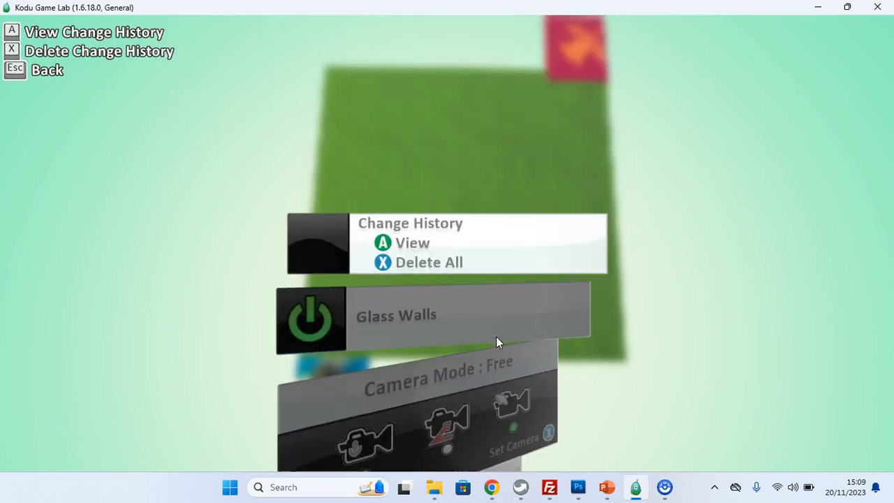
pyautogui.scroll(20, 496, 337)
pyautogui.scroll(-2, 496, 336)
pyautogui.click(359, 245)
pyautogui.click(548, 288)
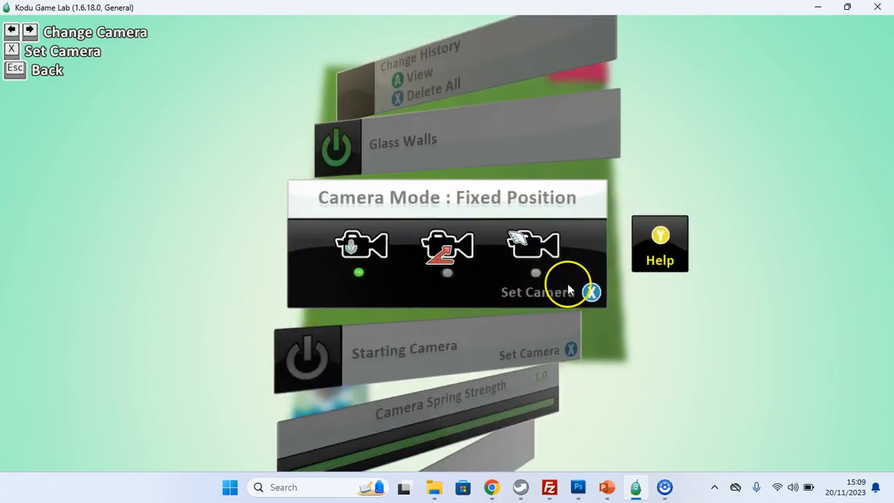
# Step: Set the fixed camera position so it frames the whole level, and accept it
pyautogui.click(592, 292)
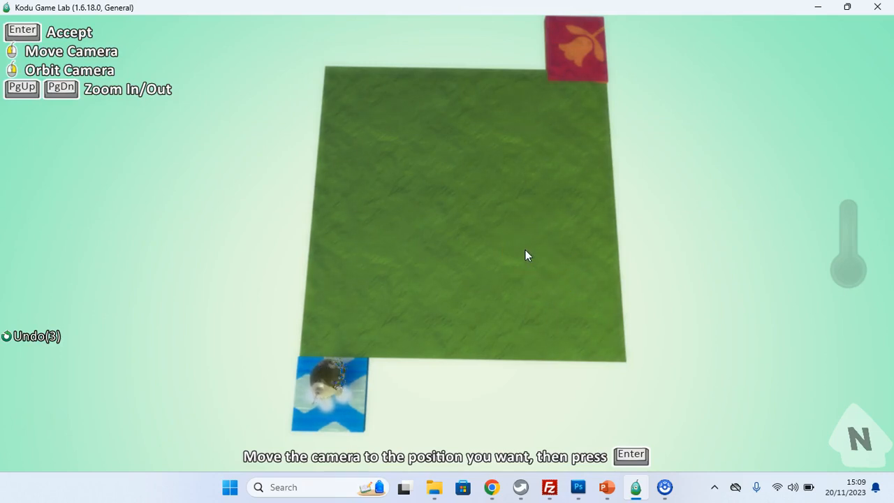
pyautogui.scroll(5, 525, 249)
pyautogui.scroll(-6, 525, 249)
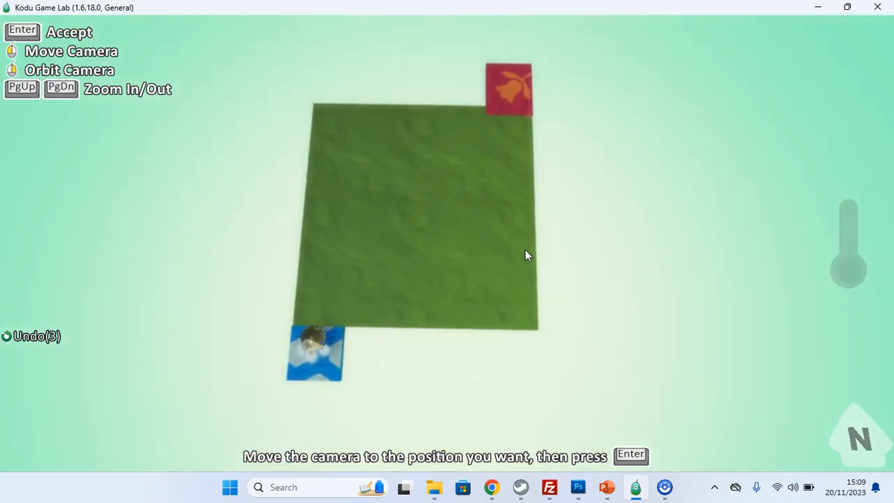
pyautogui.moveTo(443, 244); pyautogui.dragTo(526, 263)
pyautogui.press('Return')
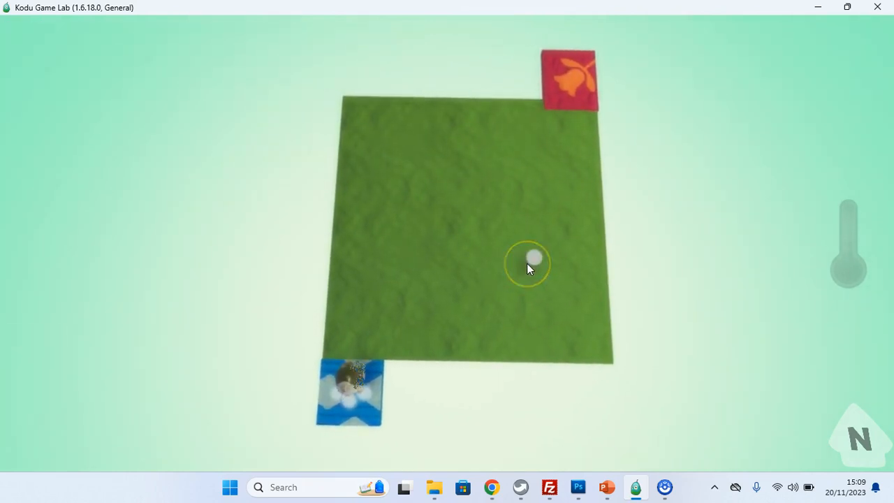
pyautogui.press('Escape')
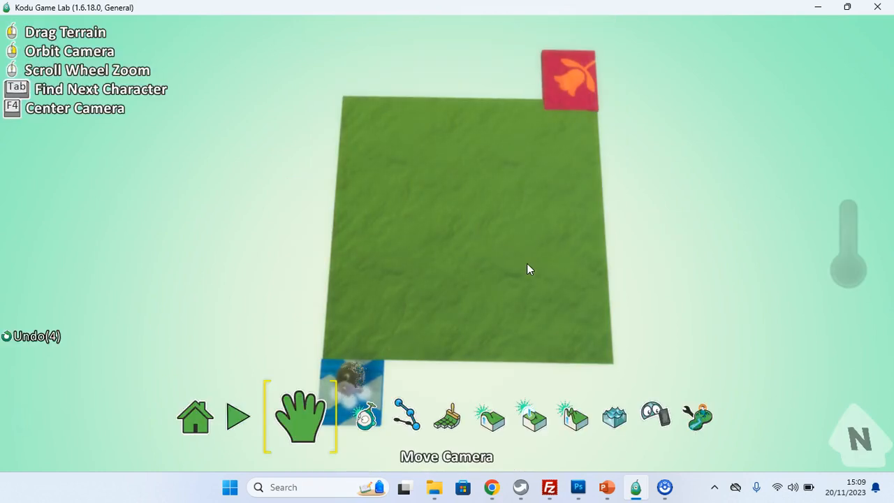
# Step: Play the level, steering the Kodu to the red end zone, then return to editing the world
pyautogui.press('Escape')
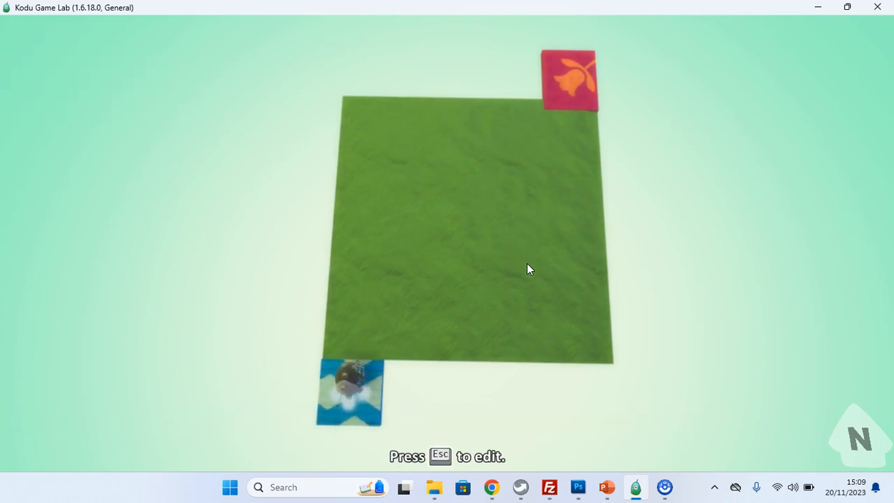
pyautogui.press('Up')
pyautogui.press('Right')
pyautogui.press('Right')
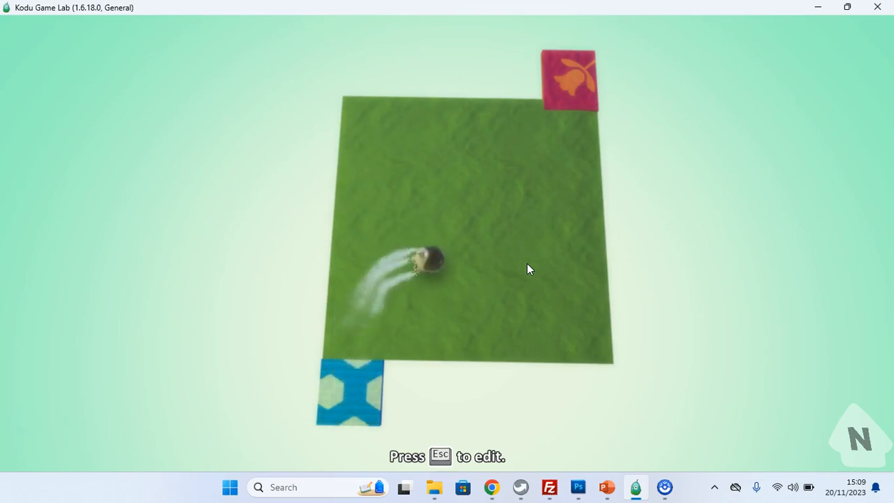
pyautogui.press('Up')
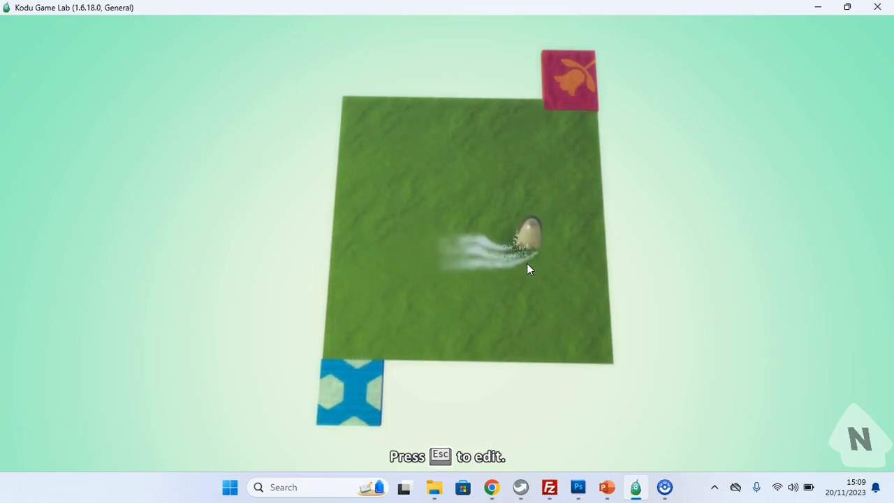
pyautogui.press('Up')
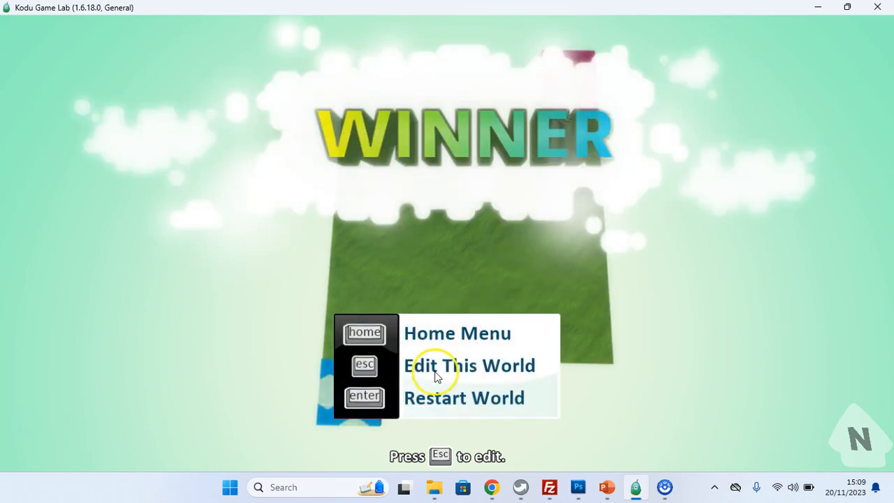
pyautogui.click(496, 350)
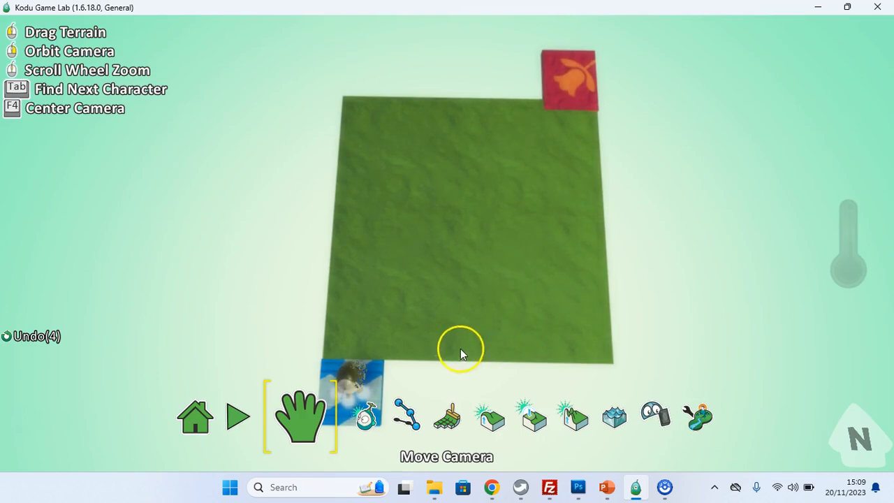
# Step: Open the save dialog from the home menu and name the world Worlds Hardest Game-L1
pyautogui.click(199, 421)
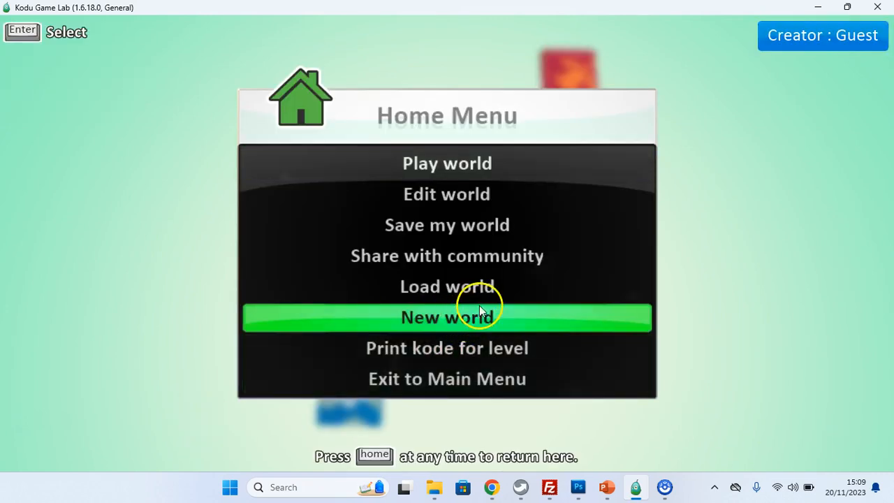
pyautogui.click(447, 315)
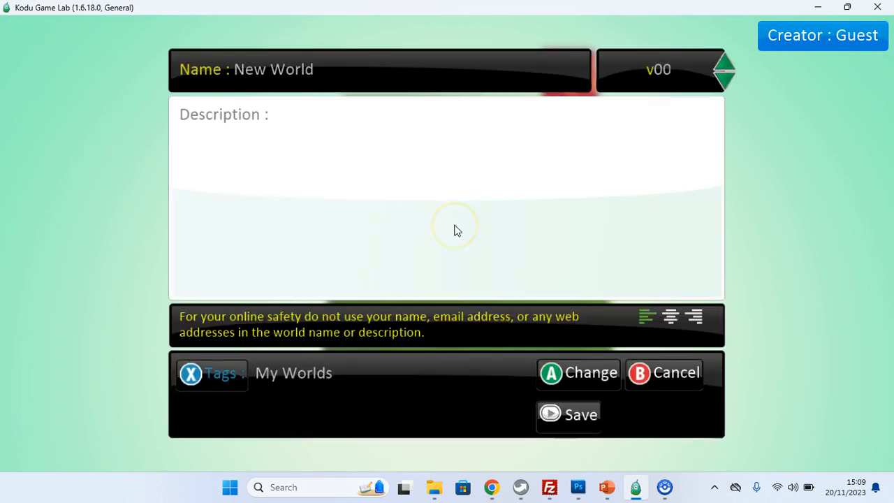
pyautogui.press('BackSpace')
pyautogui.press('BackSpace')
pyautogui.press('BackSpace')
pyautogui.press('BackSpace')
pyautogui.press('BackSpace')
pyautogui.press('BackSpace')
pyautogui.press('BackSpace')
pyautogui.press('BackSpace')
pyautogui.press('BackSpace')
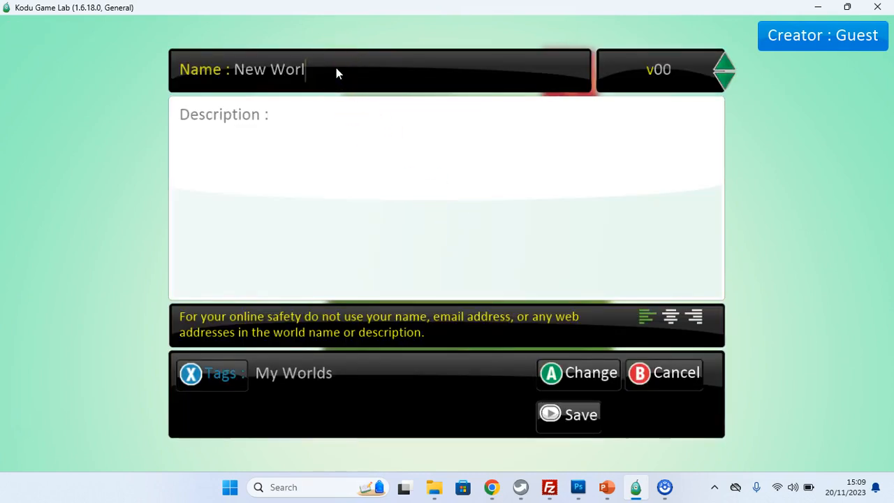
pyautogui.write('W')
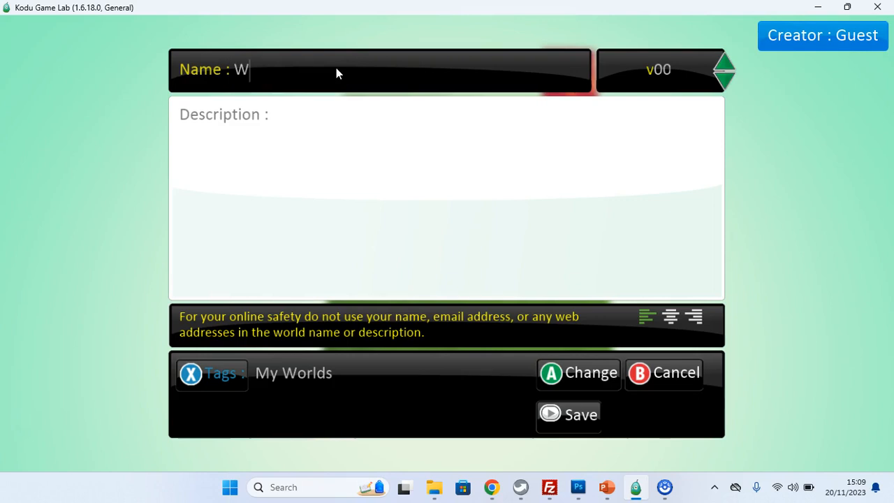
pyautogui.write('orlds Hardest Game')
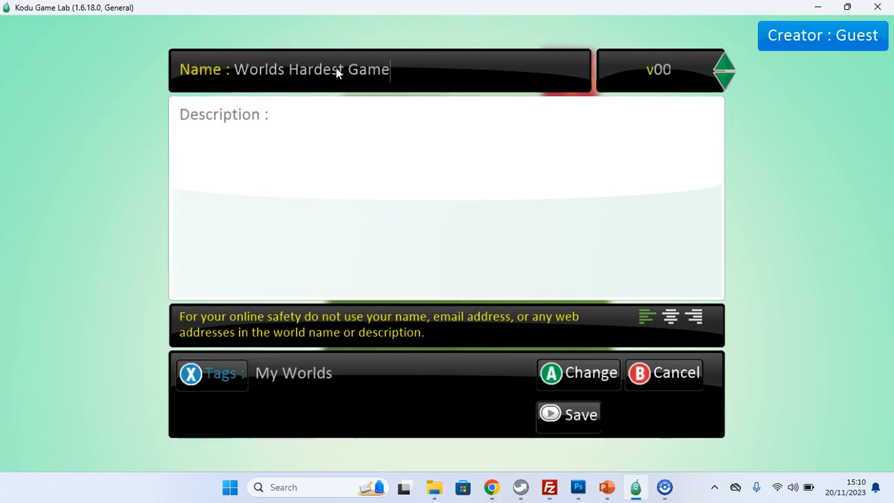
pyautogui.write('-L1')
# Step: Enter the description WHG Use WASD to steer and save the world
pyautogui.click(321, 136)
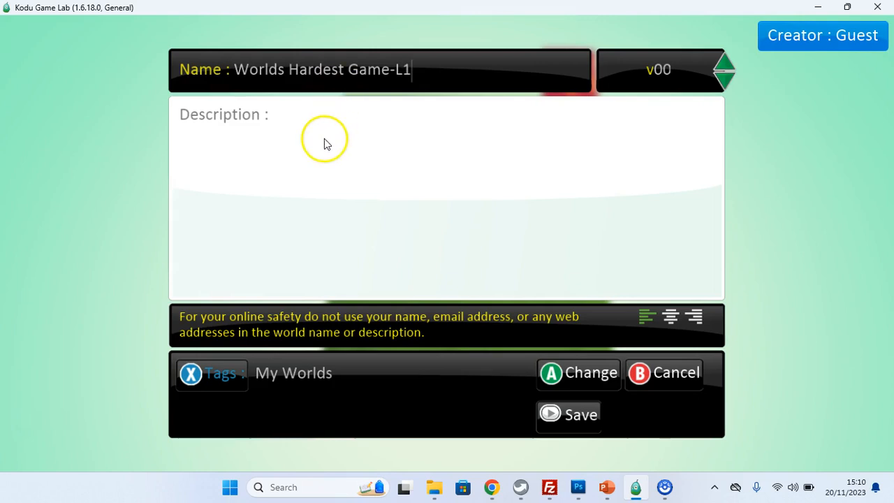
pyautogui.write('WHG  ')
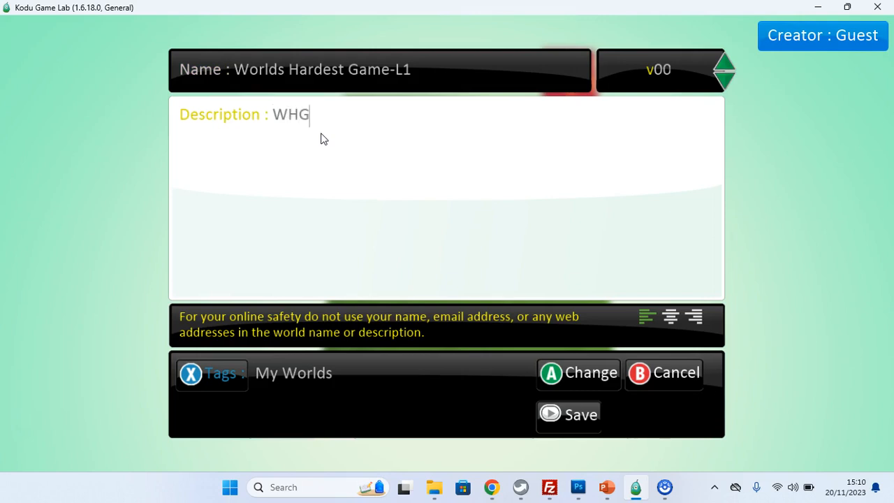
pyautogui.write('Use WASD to steer')
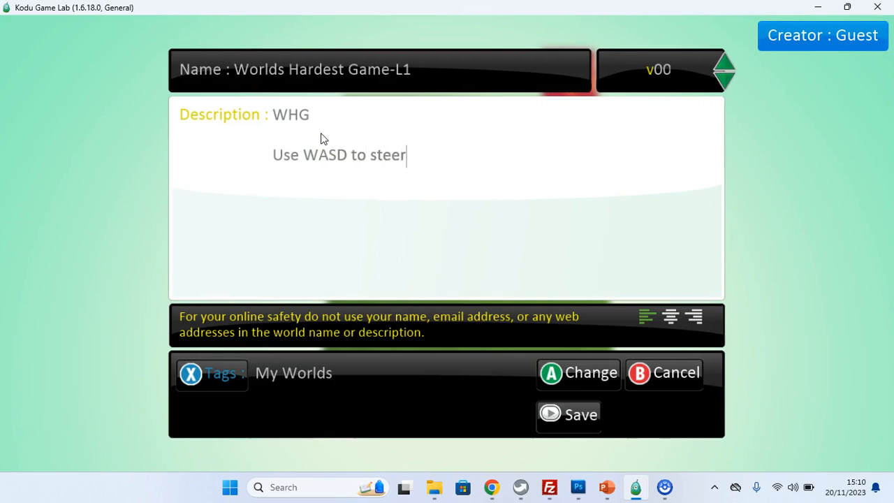
pyautogui.click(574, 417)
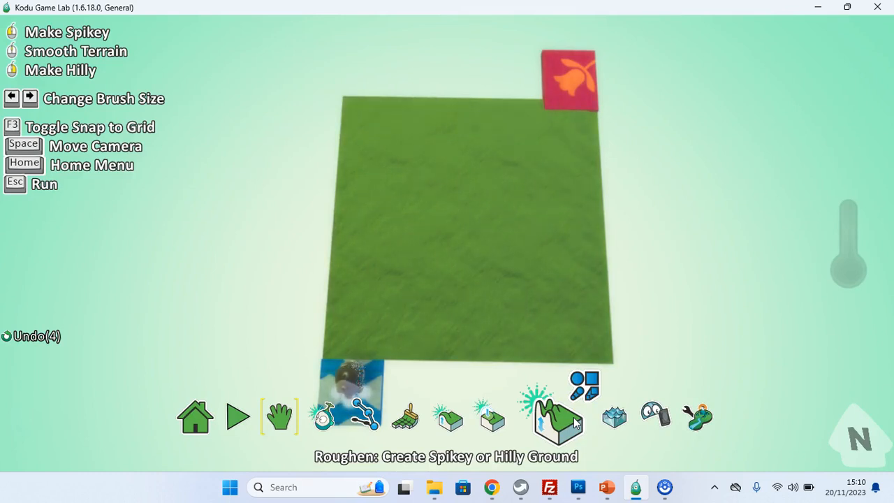
# Step: Switch to the PowerPoint tutorial slideshow and advance to the slide on adding a level with enemies
pyautogui.hotkey('alt', 'Tab')
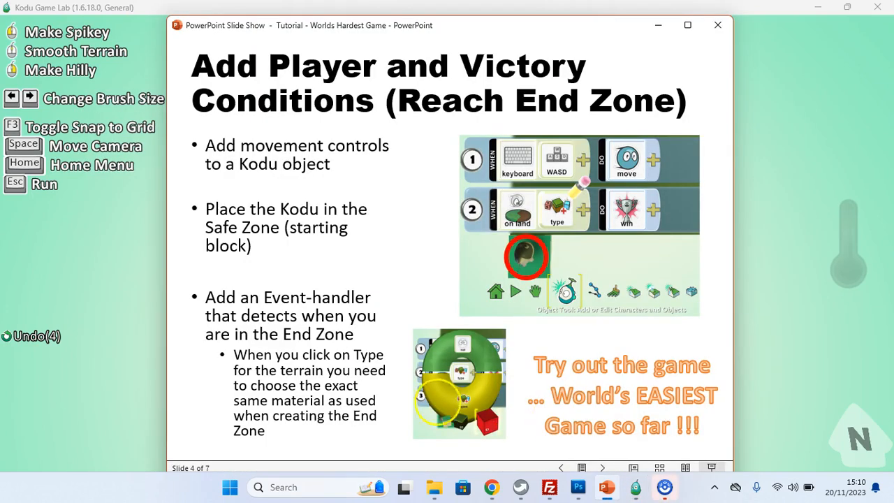
pyautogui.click(452, 314)
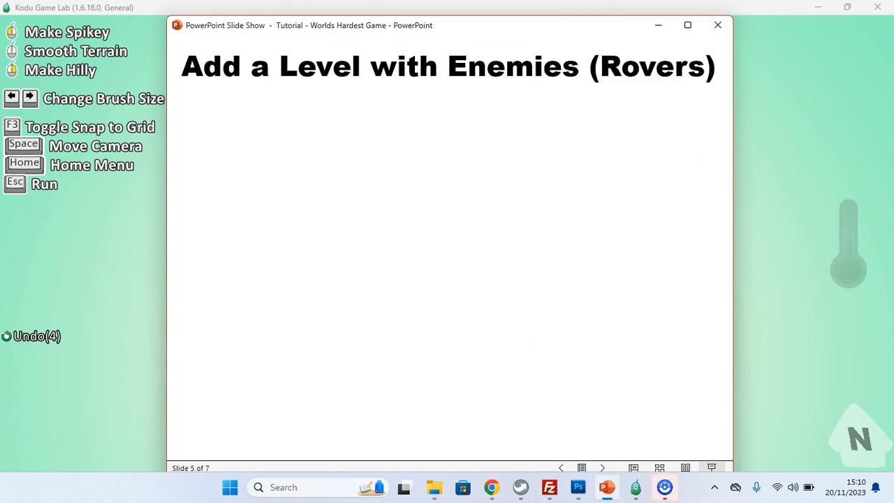
pyautogui.click(459, 301)
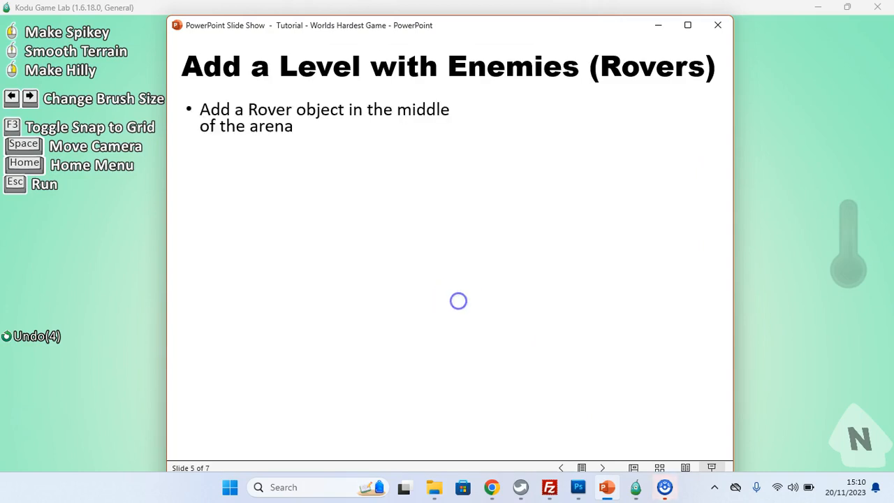
# Step: Read the slide on adding rover enemies, then switch back to Kodu Game Lab
pyautogui.click(458, 300)
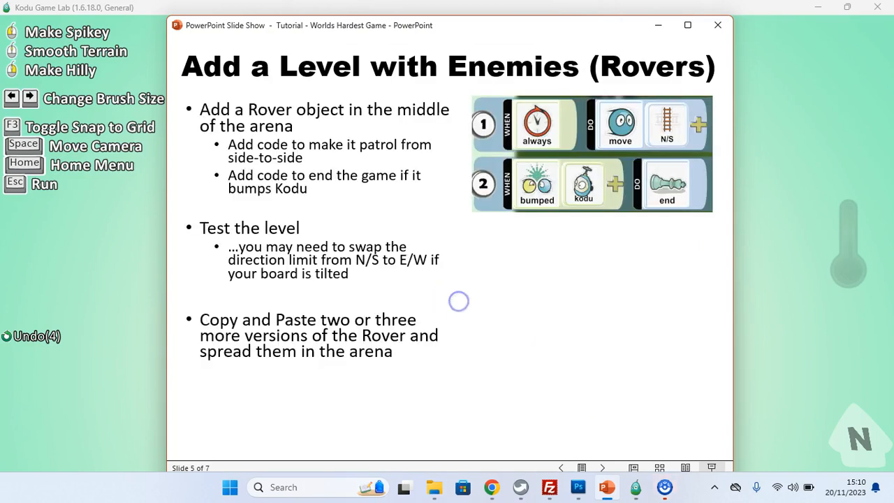
pyautogui.click(458, 301)
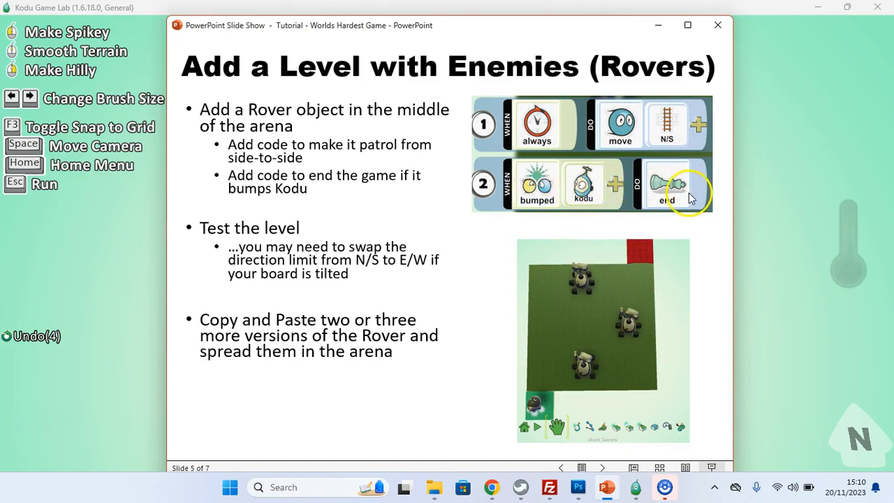
pyautogui.hotkey('alt', 'Tab')
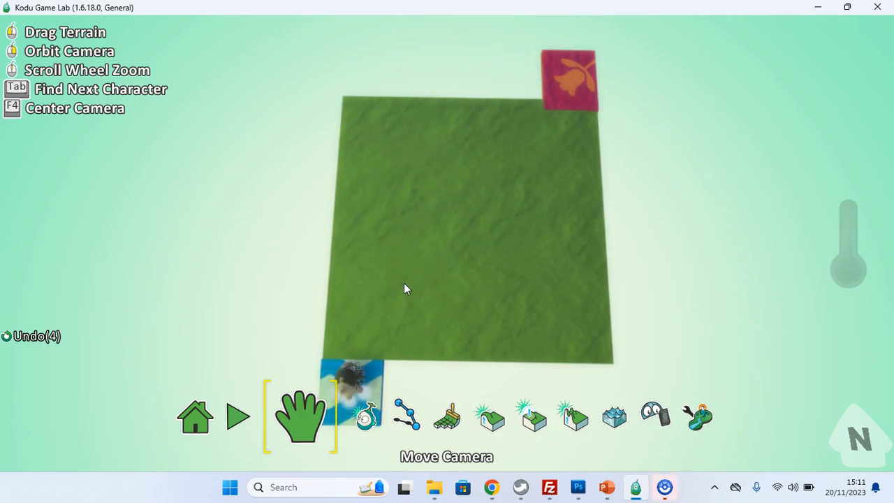
# Step: Save the world as Worlds Hardest Game-L2, extending the description to Use WASD to steer and avoid enemies
pyautogui.click(211, 412)
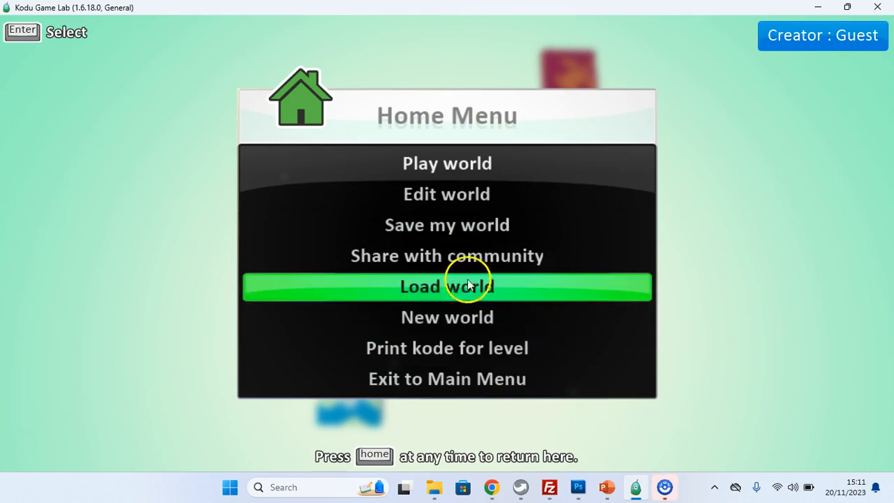
pyautogui.click(455, 224)
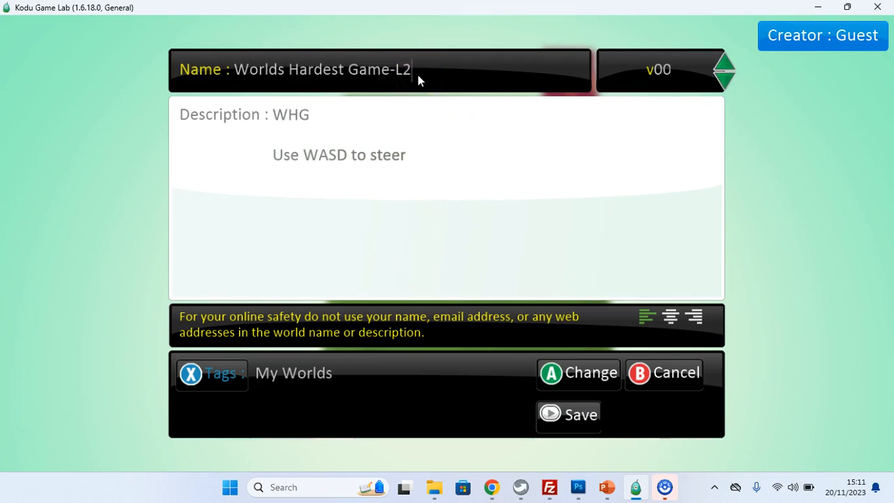
pyautogui.click(409, 163)
pyautogui.write('and a')
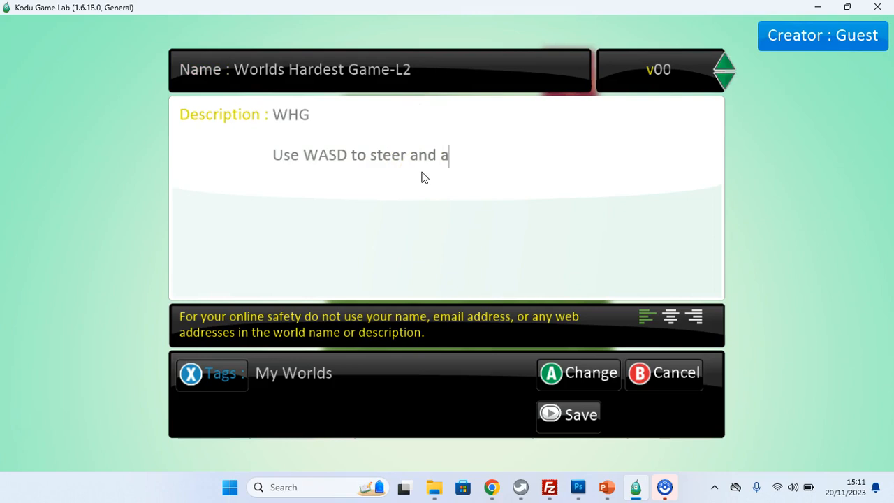
pyautogui.write('void em')
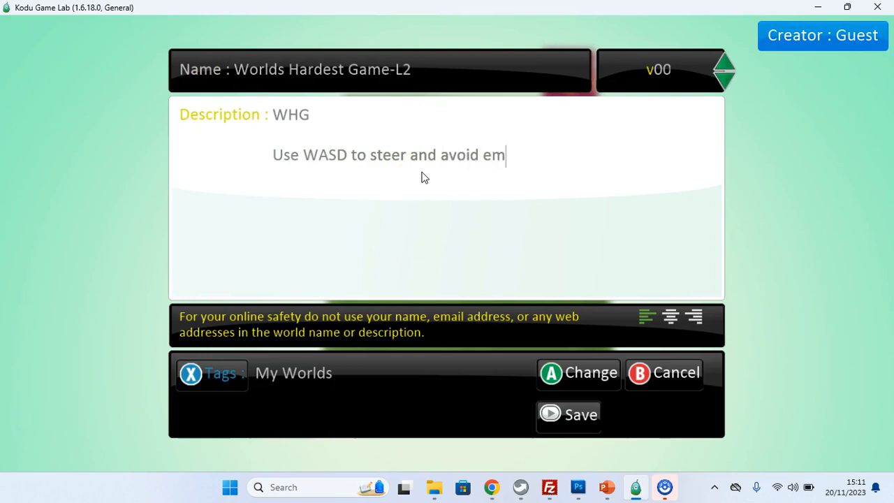
pyautogui.press('BackSpace')
pyautogui.write('nemies')
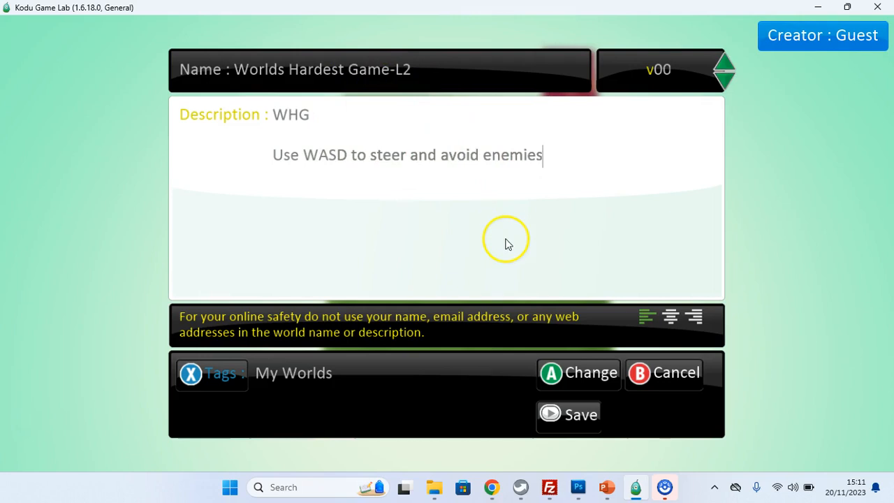
pyautogui.click(569, 419)
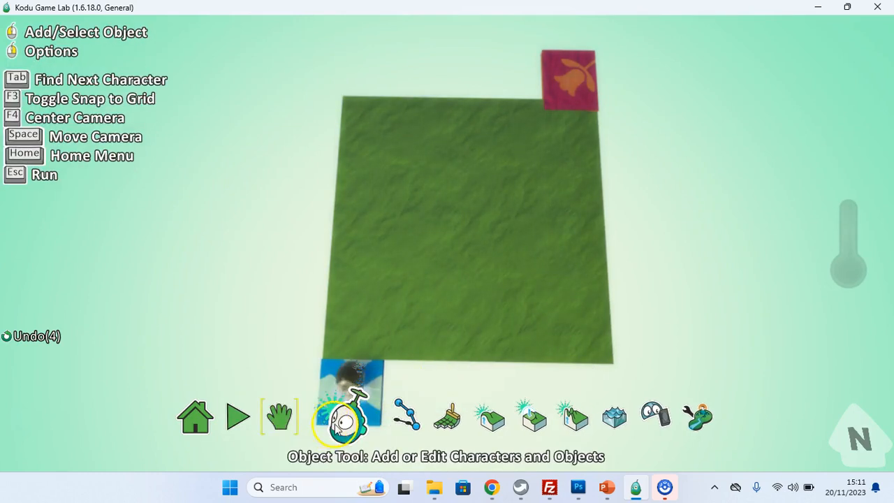
# Step: Add a rover object near the top of the arena
pyautogui.click(370, 379)
pyautogui.click(452, 153)
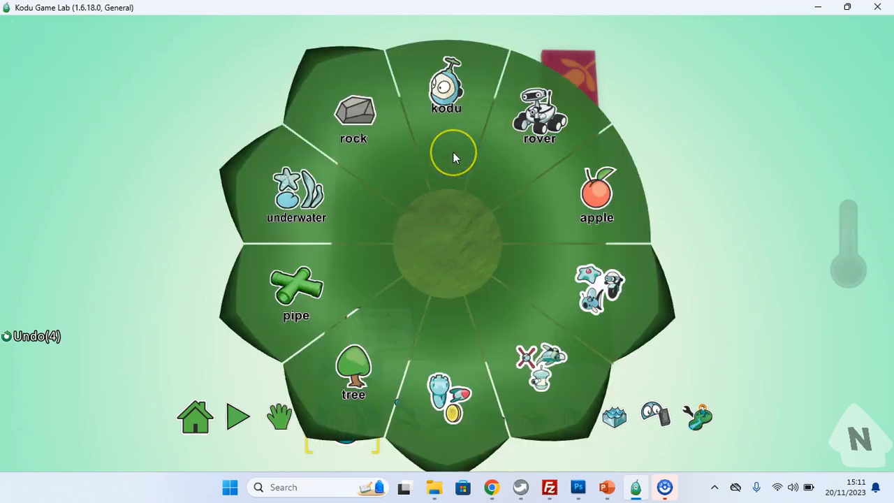
pyautogui.click(536, 141)
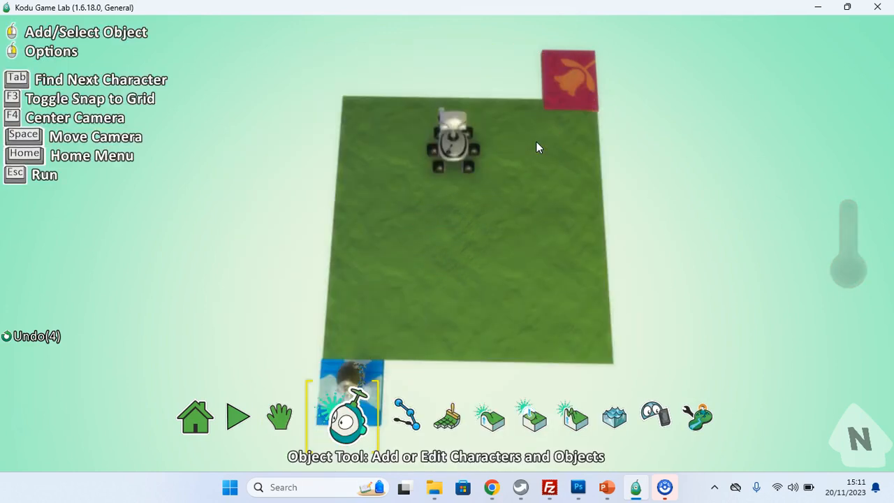
# Step: Reduce the rover's size
pyautogui.rightClick(455, 152)
pyautogui.click(561, 232)
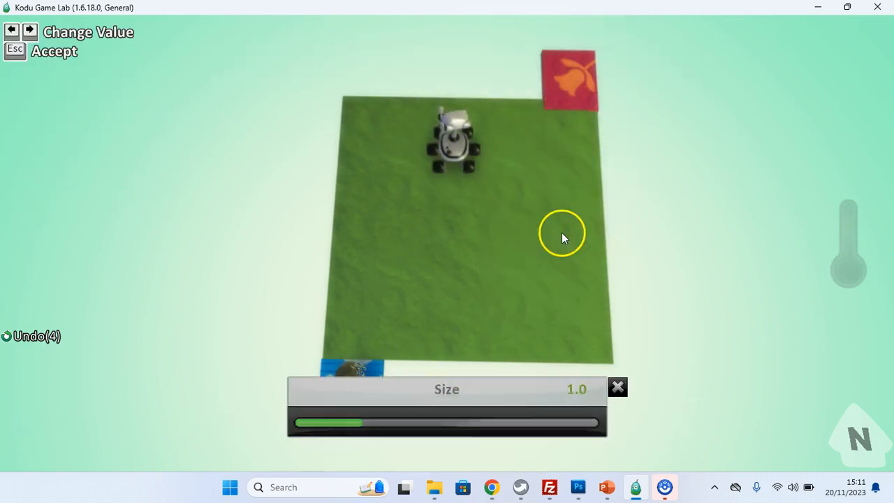
pyautogui.moveTo(394, 443); pyautogui.dragTo(341, 421)
pyautogui.click(597, 389)
pyautogui.click(618, 387)
# Step: Open the rover's program and set rule 1's WHEN condition to always
pyautogui.click(444, 149)
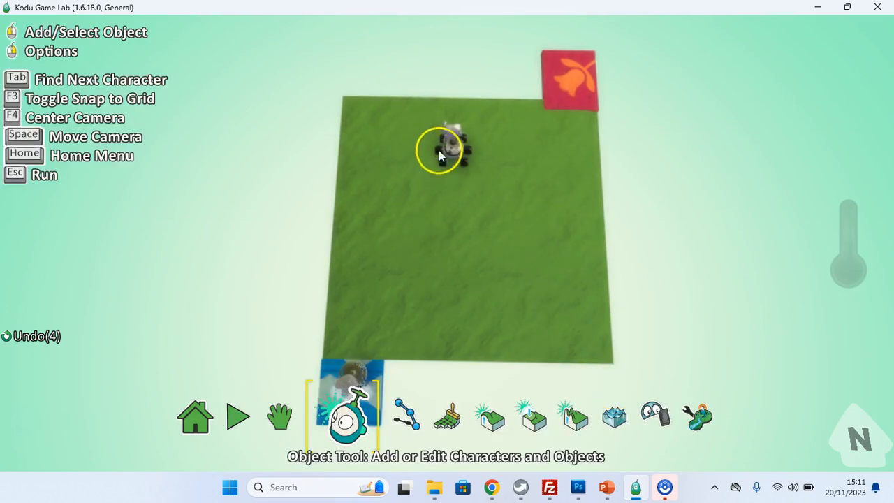
pyautogui.rightClick(461, 151)
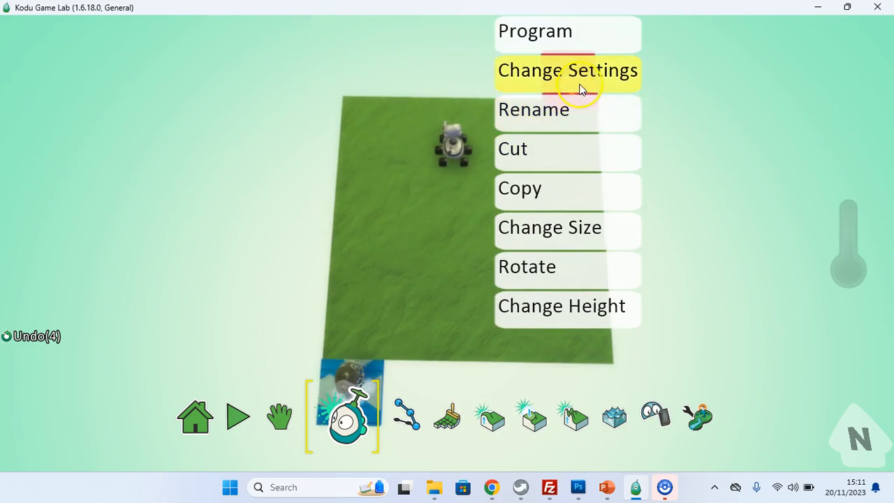
pyautogui.click(568, 47)
pyautogui.click(596, 42)
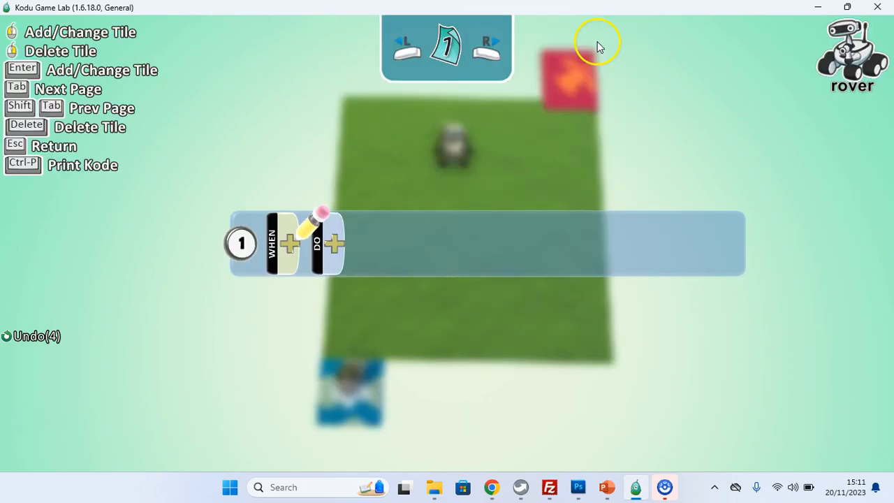
pyautogui.click(290, 243)
pyautogui.click(228, 120)
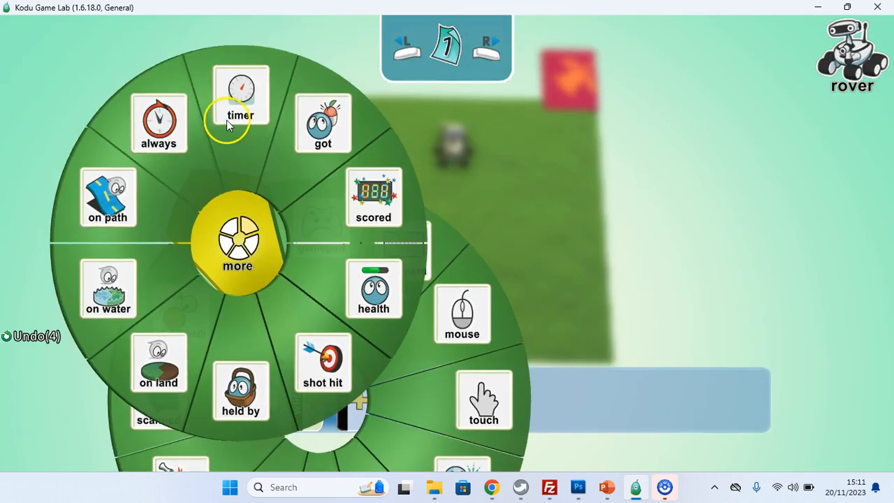
pyautogui.click(164, 131)
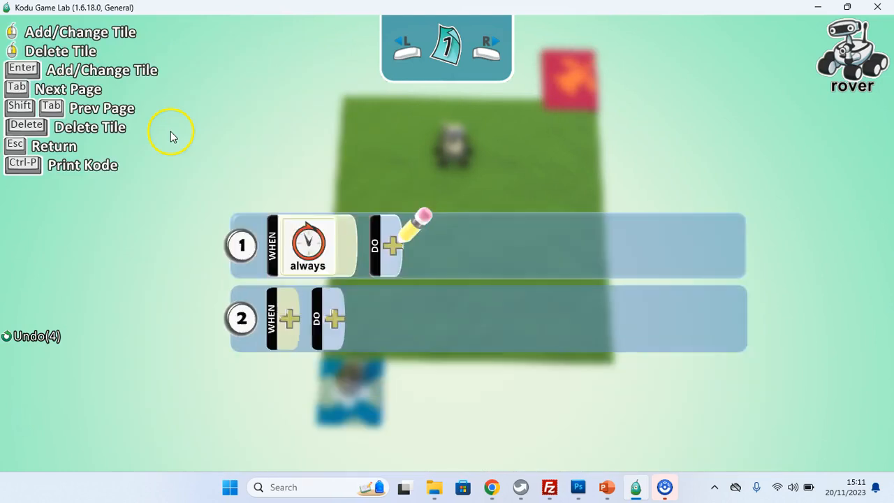
# Step: Give rule 1 the action move with a N/S limit and leave the program editor
pyautogui.click(390, 243)
pyautogui.click(402, 140)
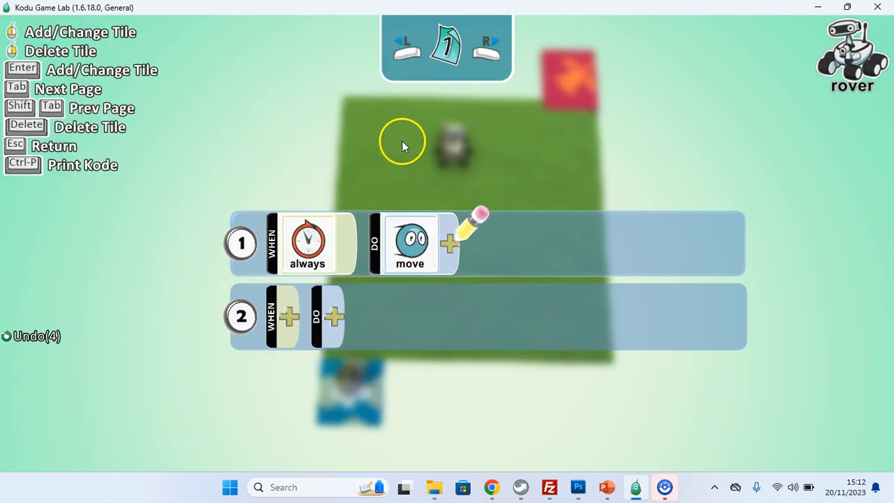
pyautogui.click(453, 244)
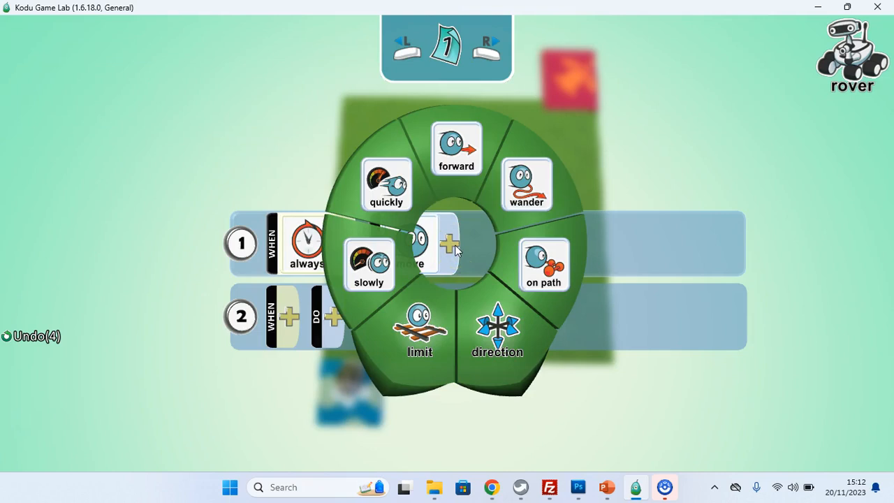
pyautogui.click(442, 337)
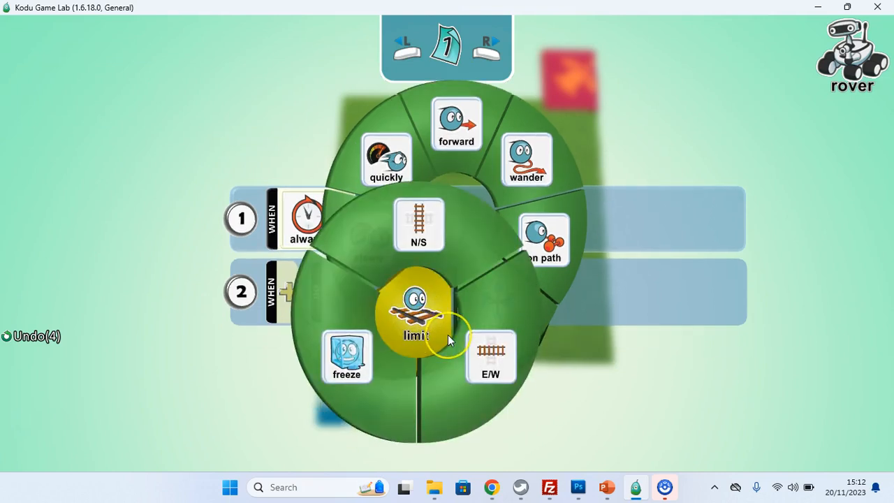
pyautogui.click(423, 239)
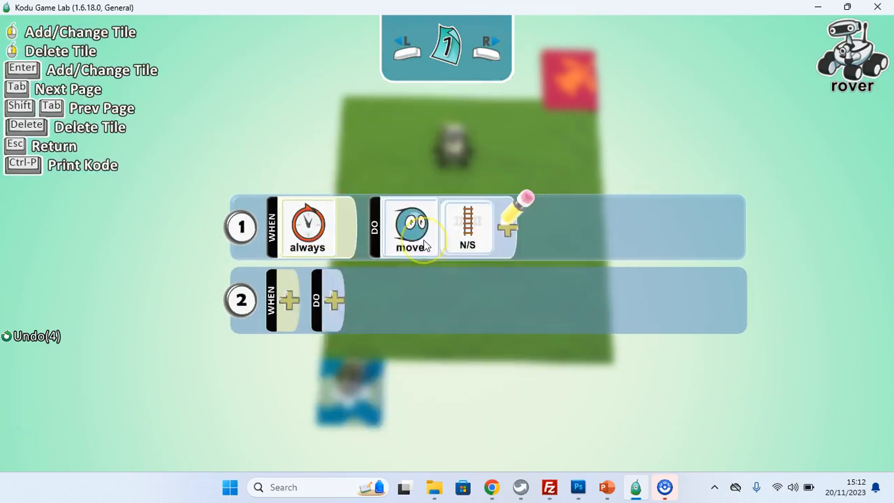
pyautogui.press('Escape')
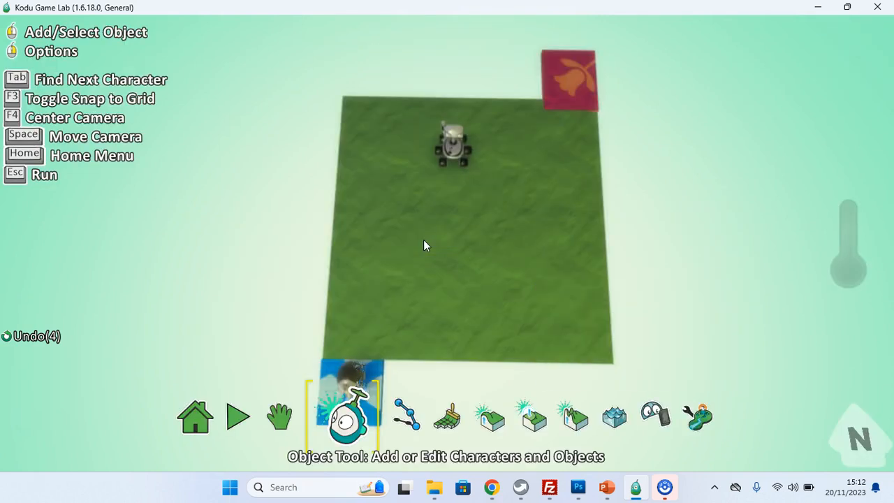
# Step: Run the level to test the rover's patrol and return to editing
pyautogui.press('Escape')
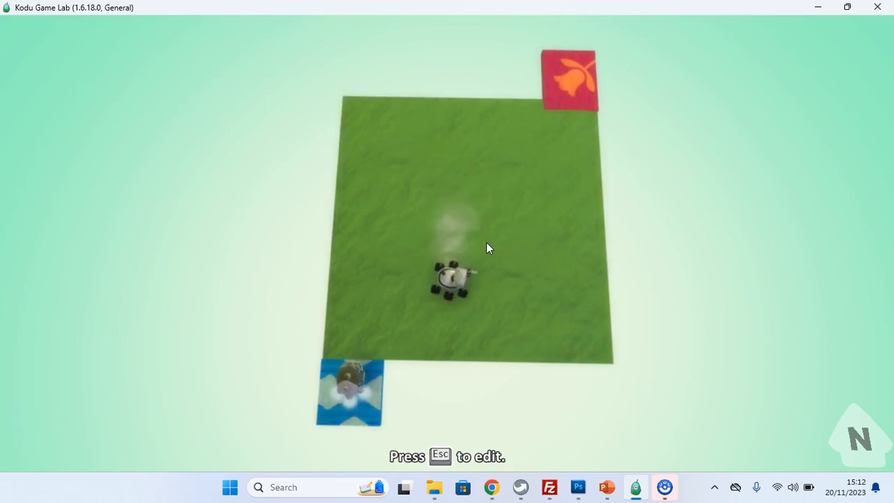
pyautogui.press('Escape')
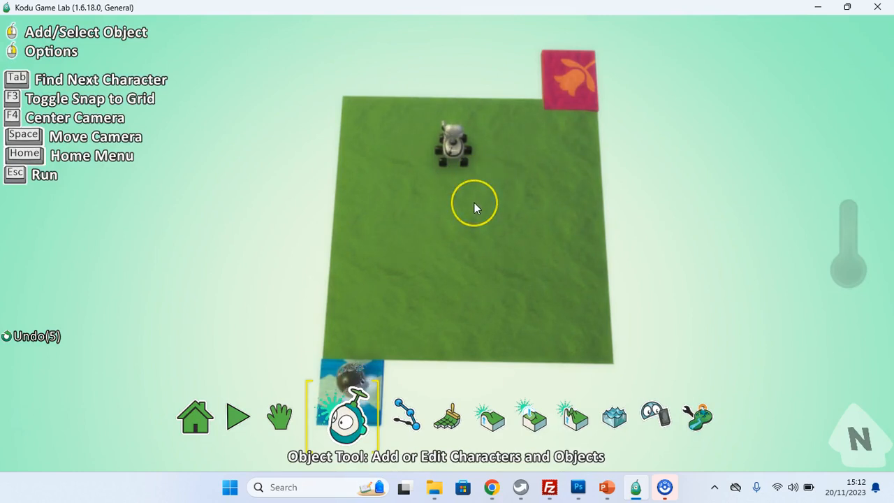
# Step: Copy the rover and paste a copy to the right side of the arena
pyautogui.rightClick(450, 154)
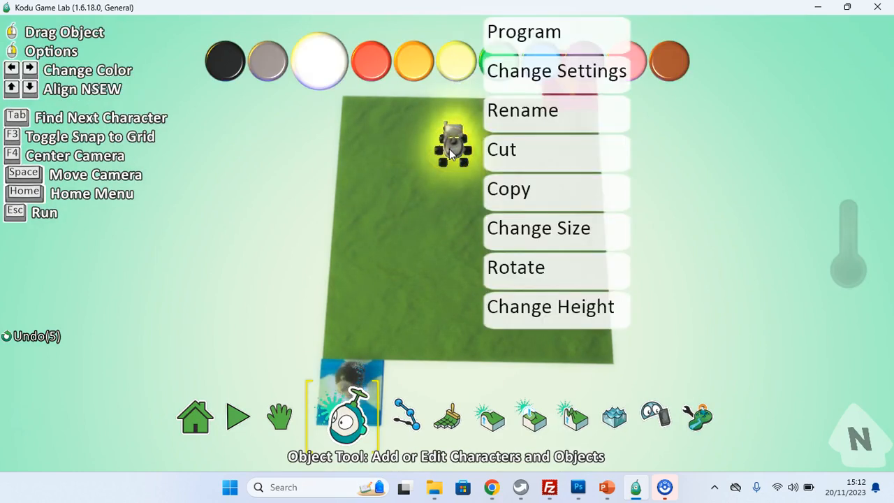
pyautogui.click(510, 192)
pyautogui.rightClick(540, 185)
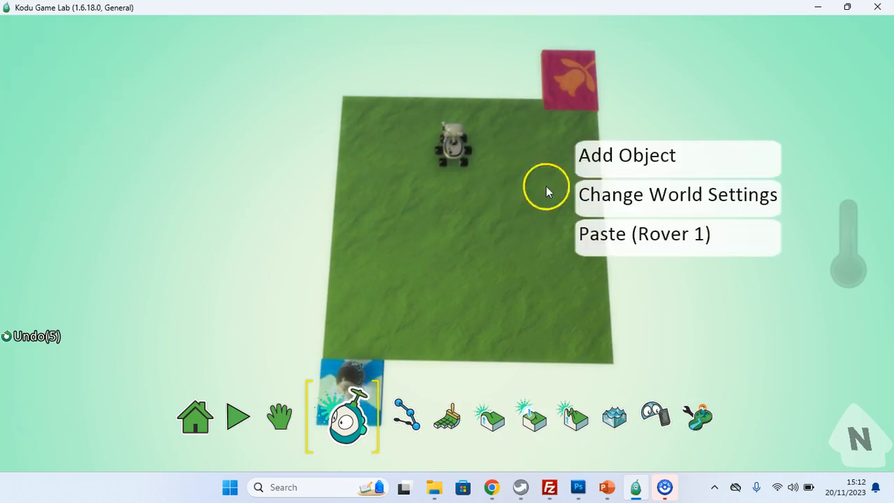
pyautogui.click(624, 241)
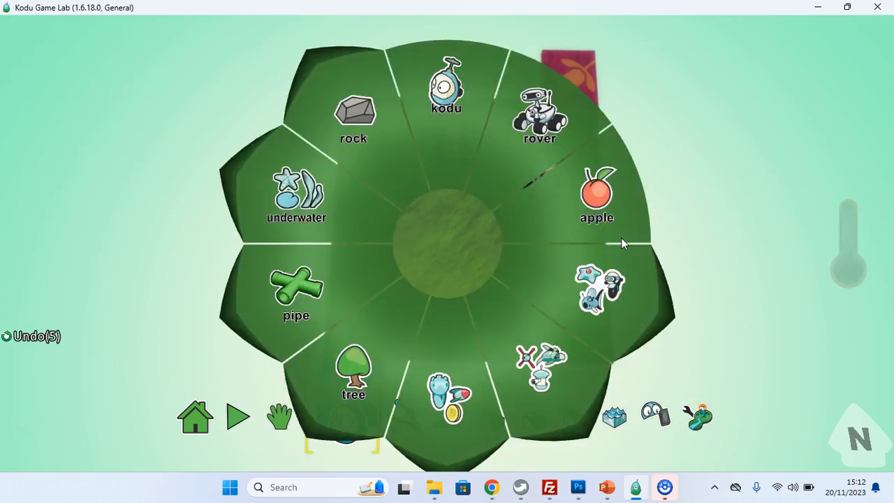
pyautogui.press('Escape')
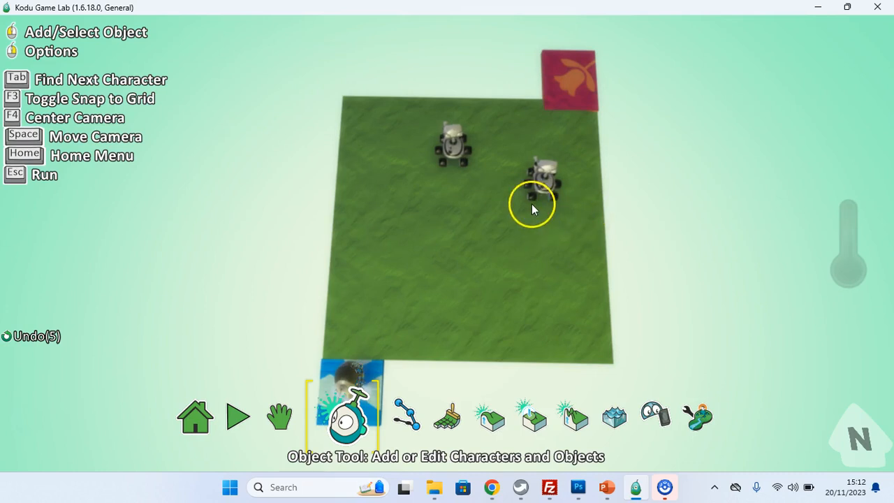
# Step: Move one rover near the bottom edge and the other to the top edge of the arena
pyautogui.moveTo(451, 155); pyautogui.dragTo(398, 340)
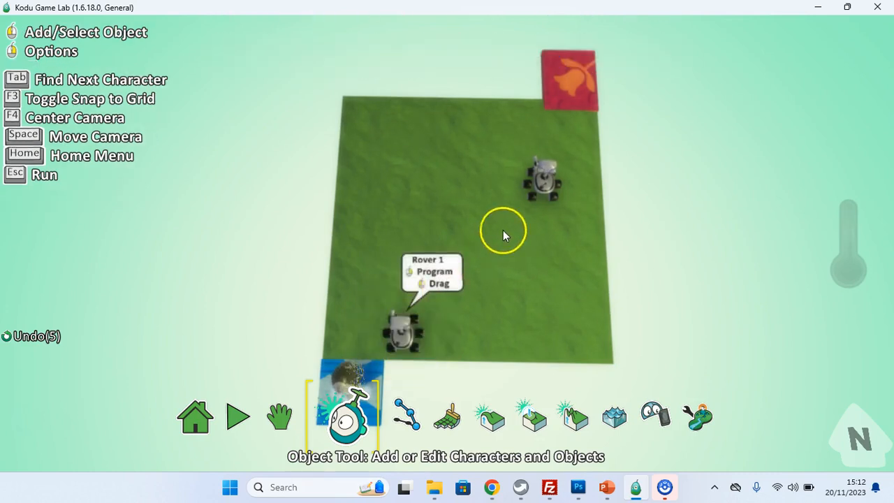
pyautogui.moveTo(544, 183); pyautogui.dragTo(467, 120)
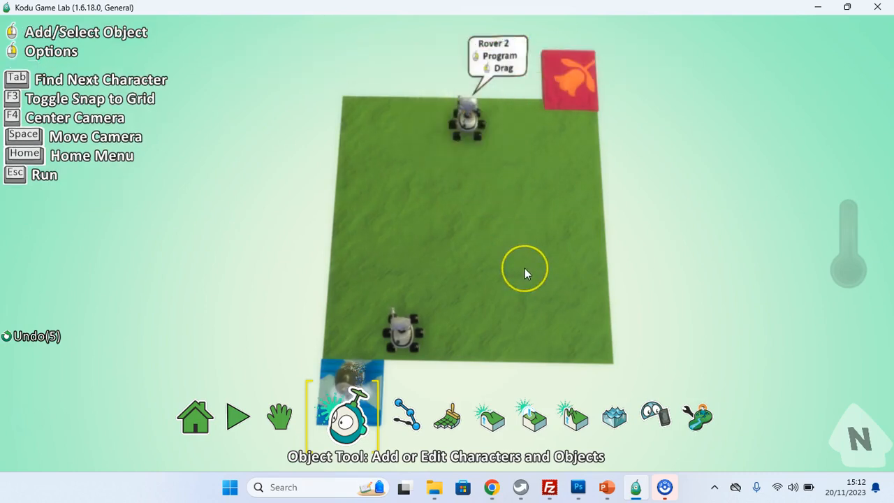
# Step: Paste a third rover and position it right of the arena's centre
pyautogui.rightClick(524, 269)
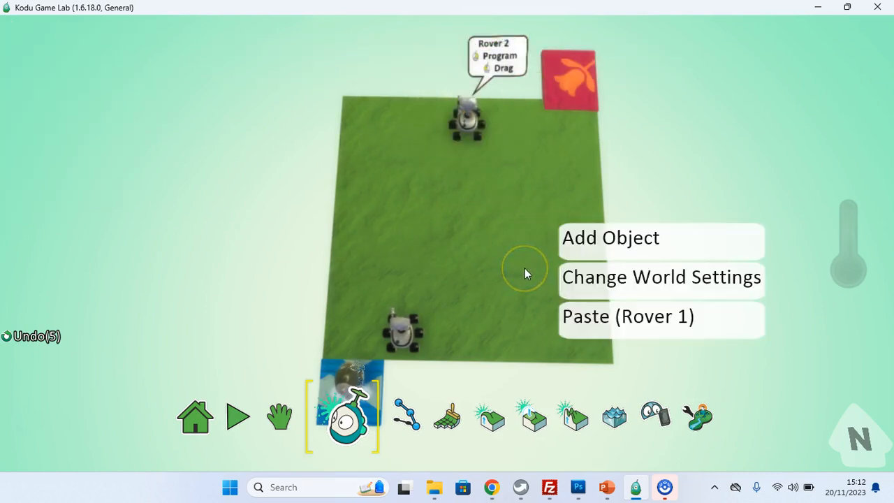
pyautogui.click(621, 321)
pyautogui.moveTo(528, 271); pyautogui.dragTo(520, 227)
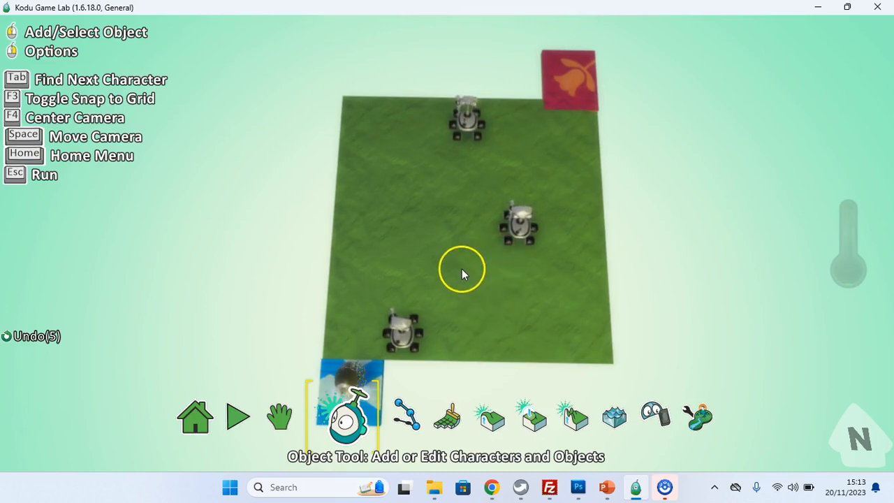
# Step: Program the bottom rover with a second rule: when bumped by Kodu, end the game
pyautogui.rightClick(405, 332)
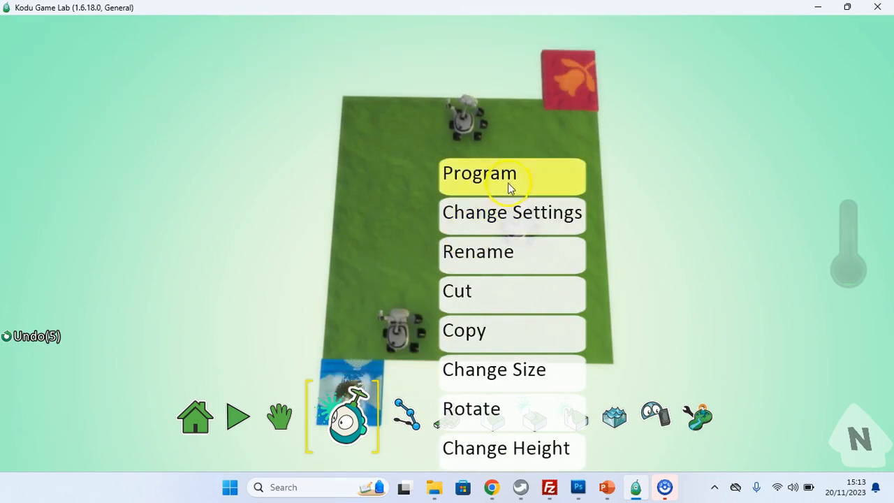
pyautogui.click(507, 183)
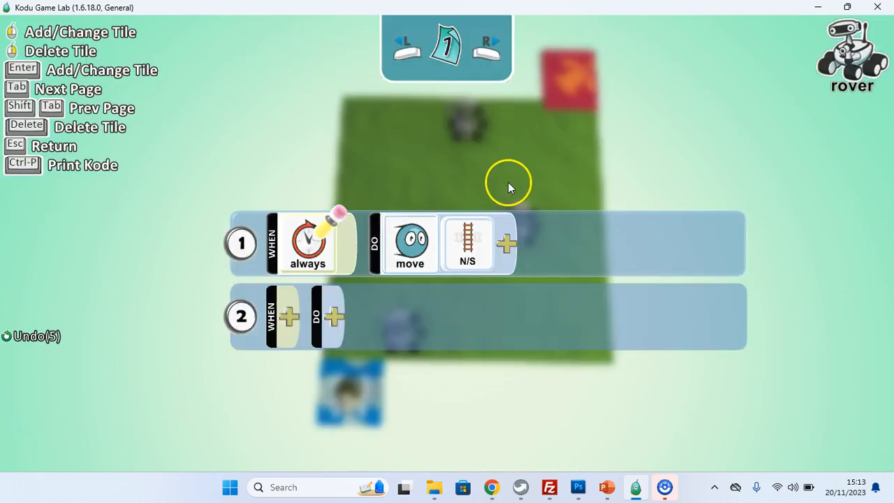
pyautogui.click(289, 323)
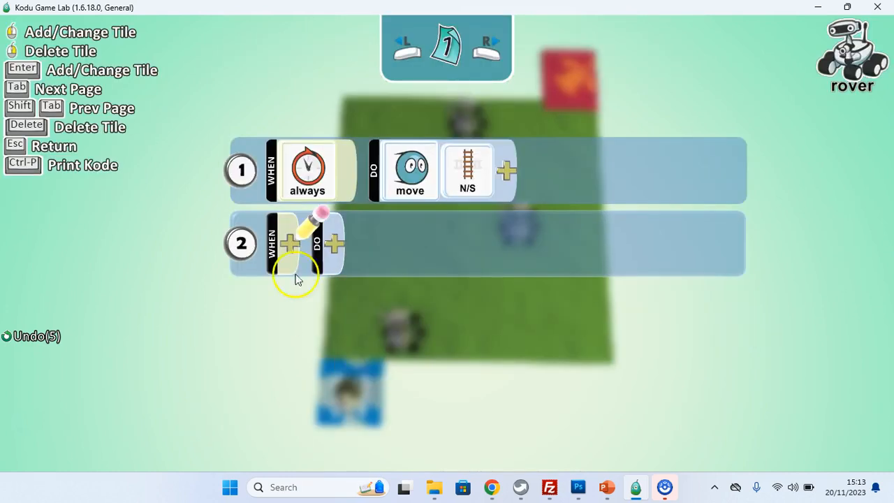
pyautogui.click(290, 246)
pyautogui.click(296, 418)
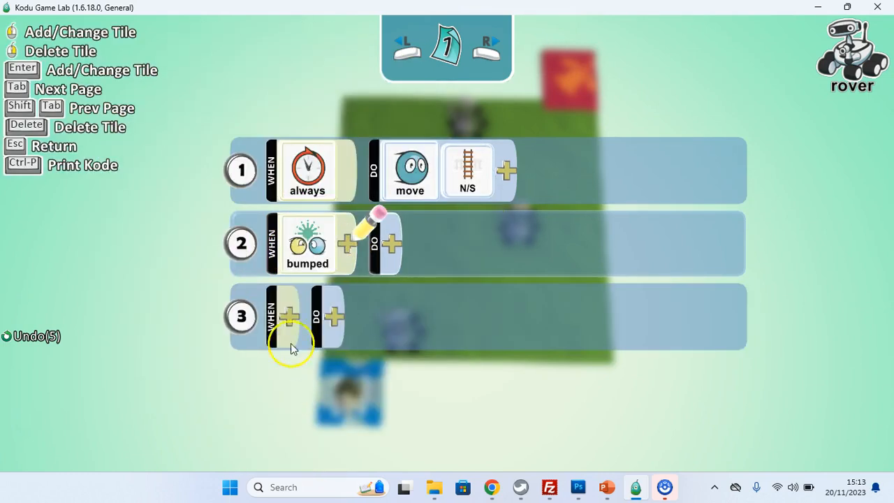
pyautogui.click(349, 245)
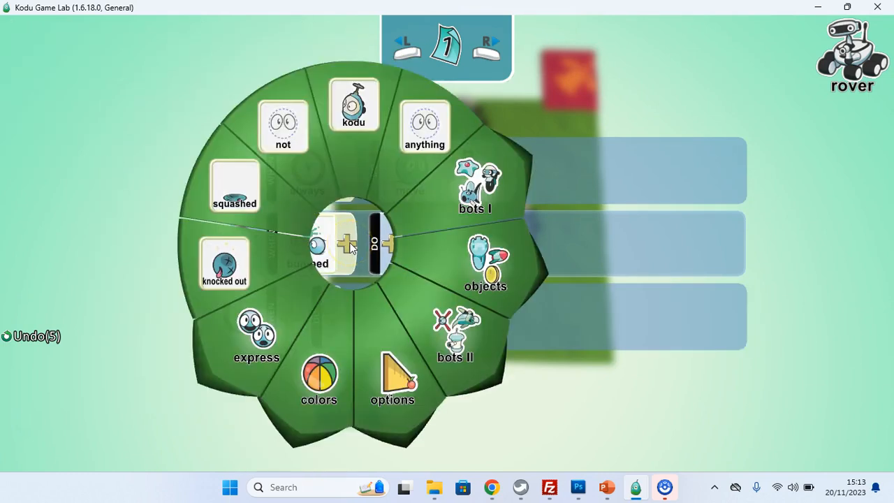
pyautogui.click(354, 149)
pyautogui.click(451, 245)
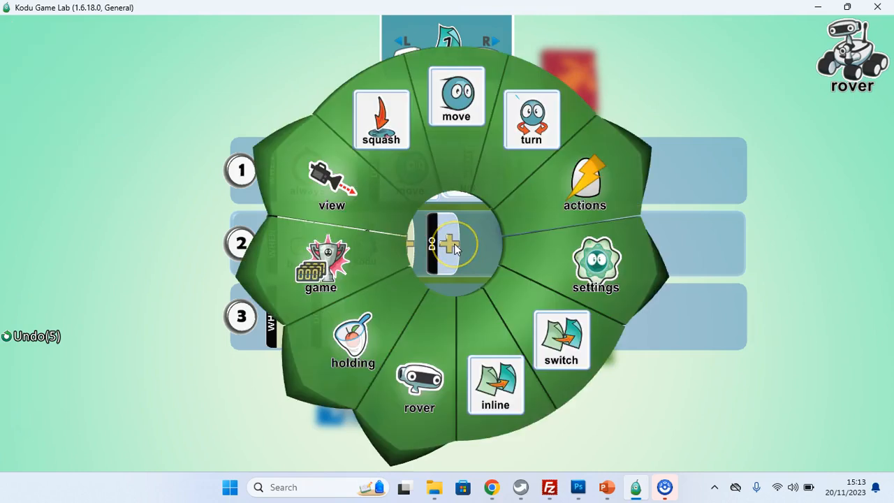
pyautogui.click(333, 278)
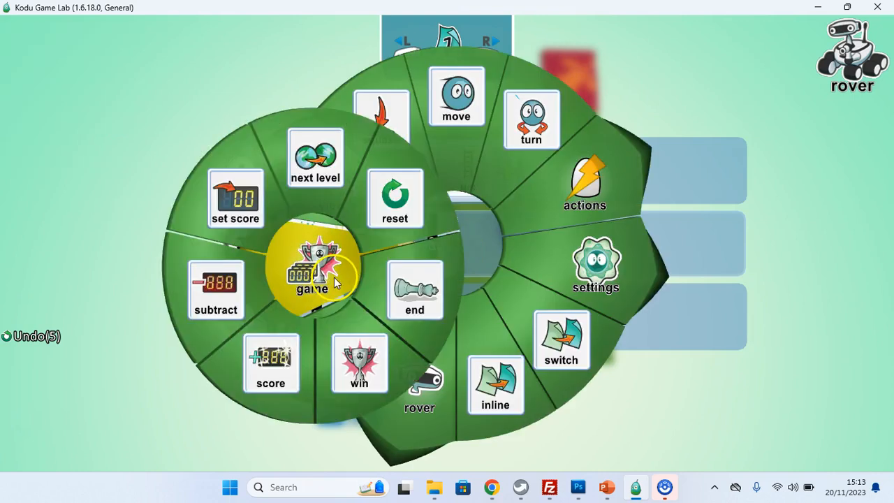
pyautogui.click(421, 322)
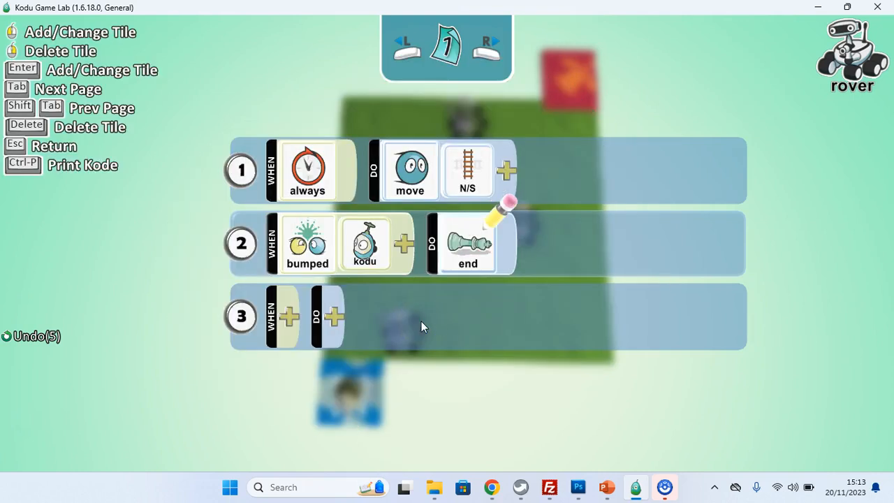
# Step: Copy the rover's bumped-Kodu end-game rule and leave its program
pyautogui.rightClick(245, 245)
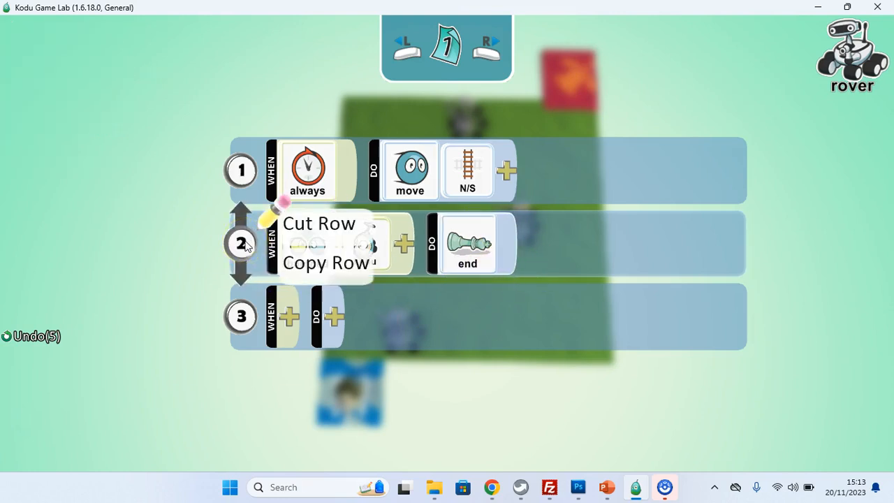
pyautogui.click(312, 263)
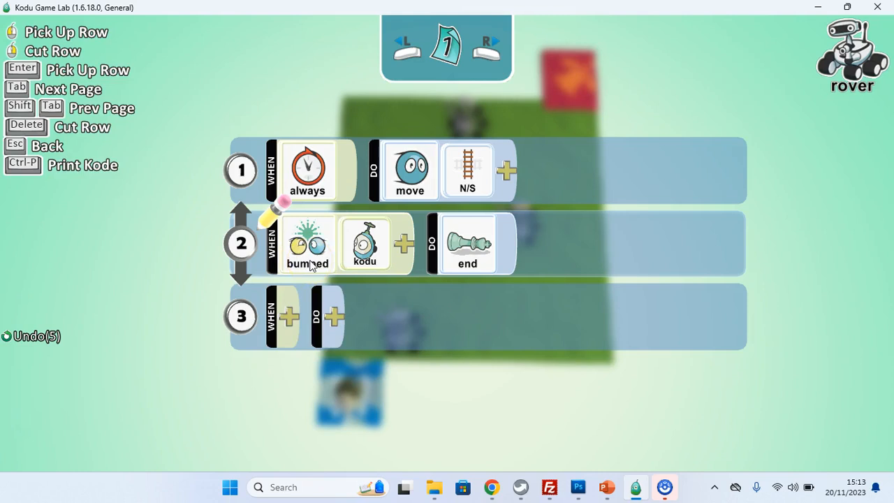
pyautogui.press('Escape')
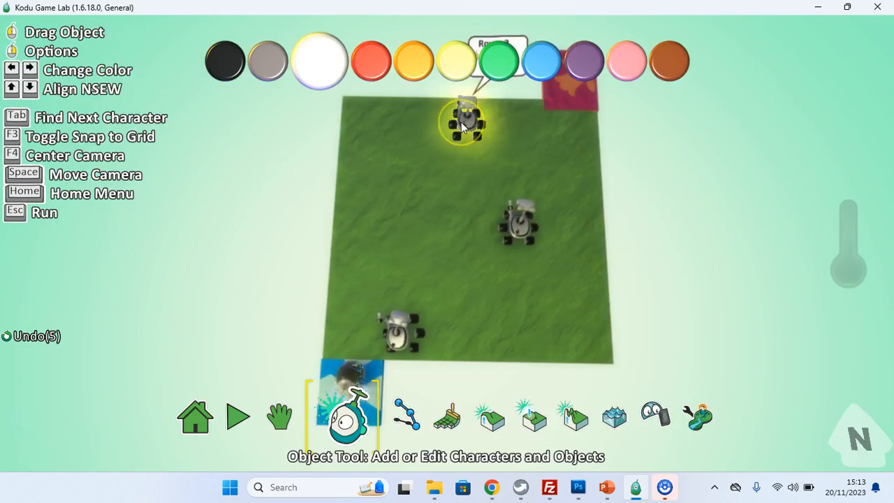
# Step: Paste the copied end-game rule as rule 2 in the top rover's program
pyautogui.rightClick(461, 121)
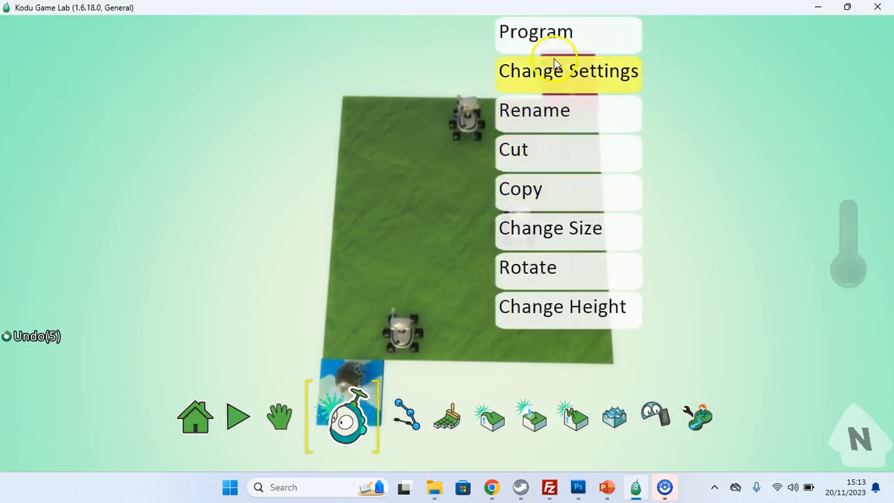
pyautogui.click(605, 41)
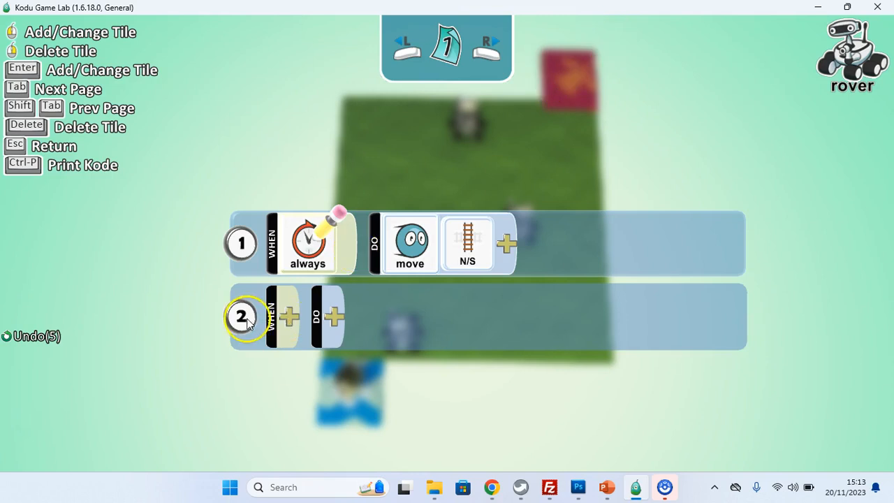
pyautogui.rightClick(244, 247)
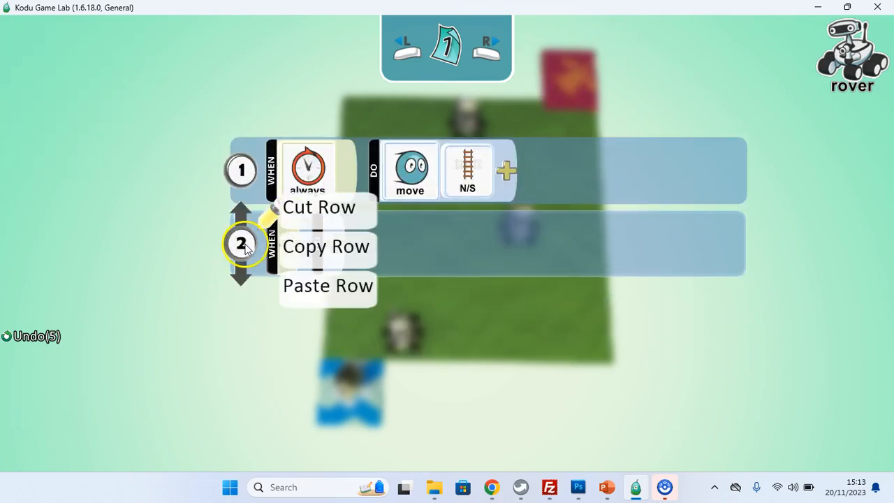
pyautogui.click(298, 285)
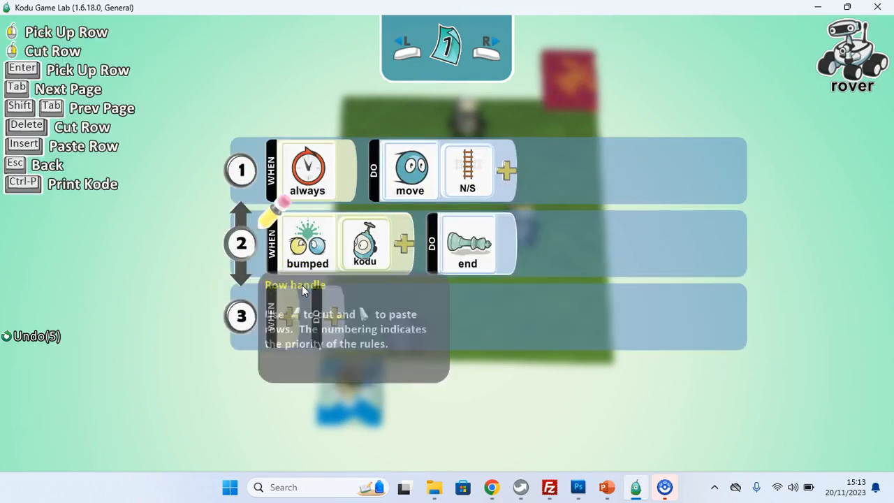
pyautogui.press('Escape')
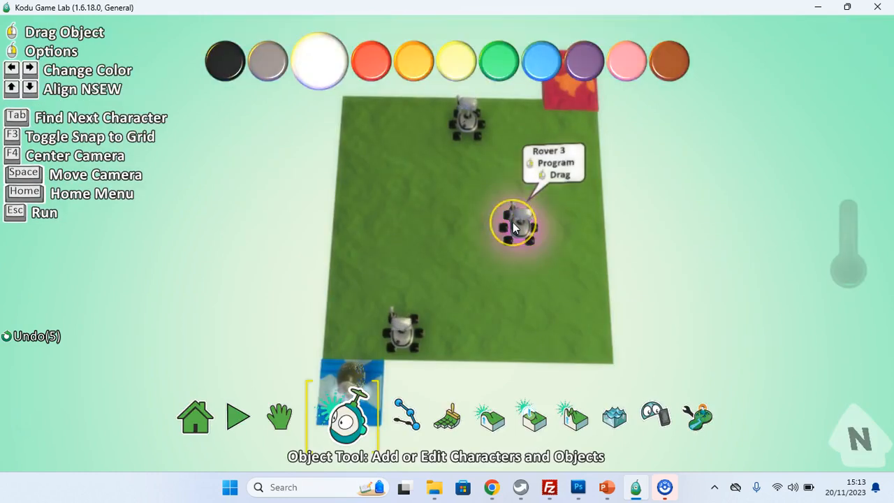
# Step: Paste the copied end-game rule as rule 2 in the middle rover's program
pyautogui.rightClick(515, 223)
pyautogui.click(605, 100)
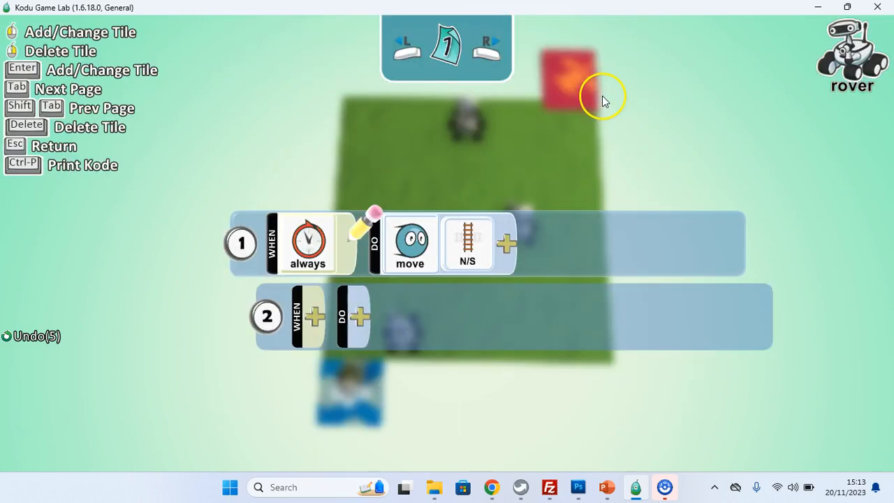
pyautogui.scroll(-1, 252, 316)
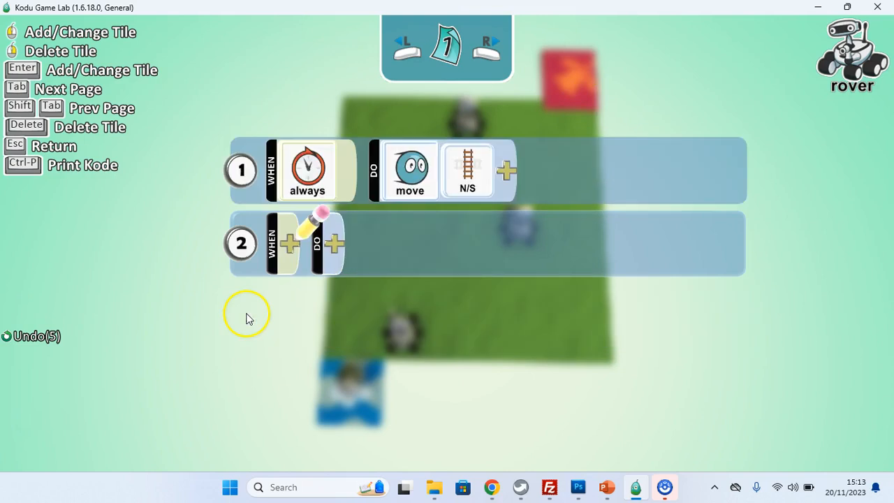
pyautogui.rightClick(244, 240)
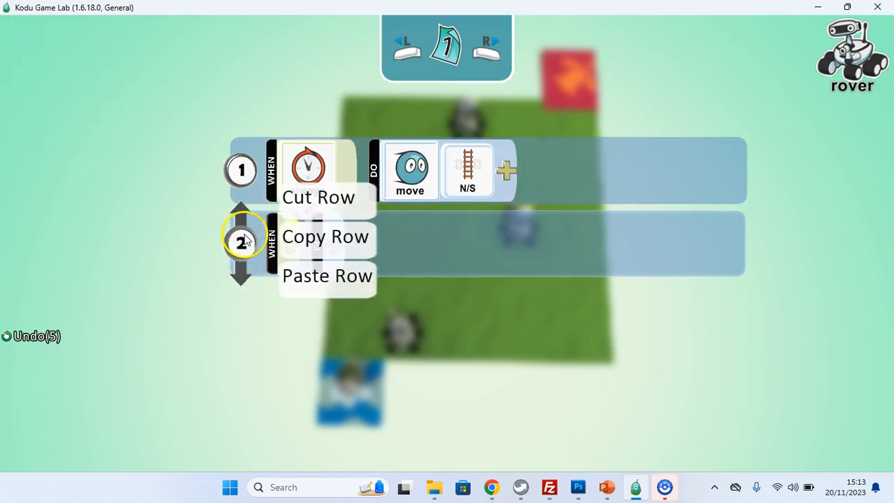
pyautogui.click(312, 280)
pyautogui.press('Escape')
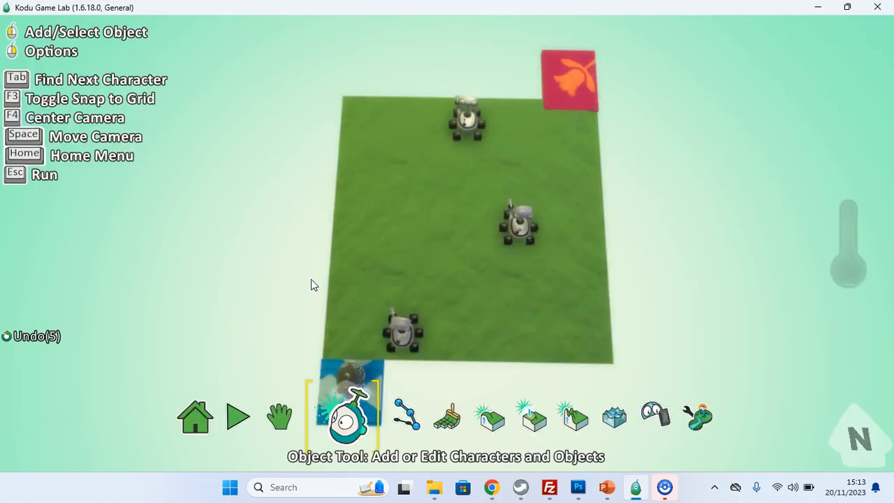
# Step: Run the level to test it and return to editing
pyautogui.press('Escape')
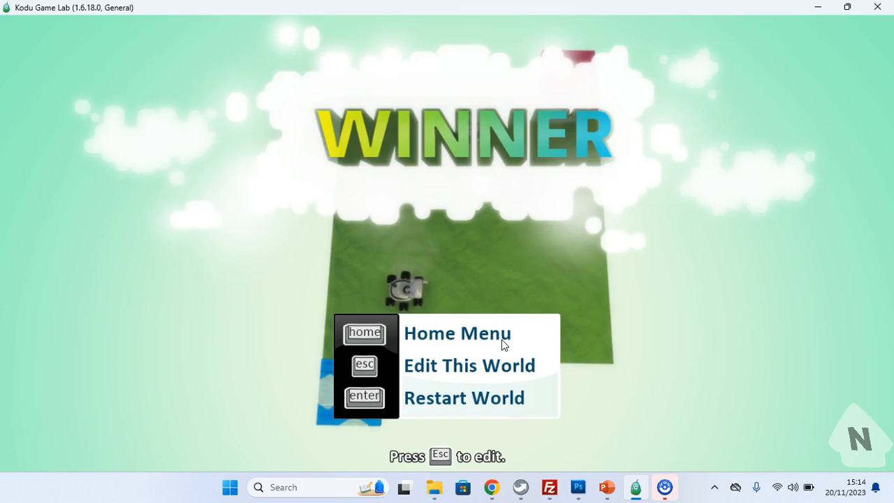
pyautogui.press('Escape')
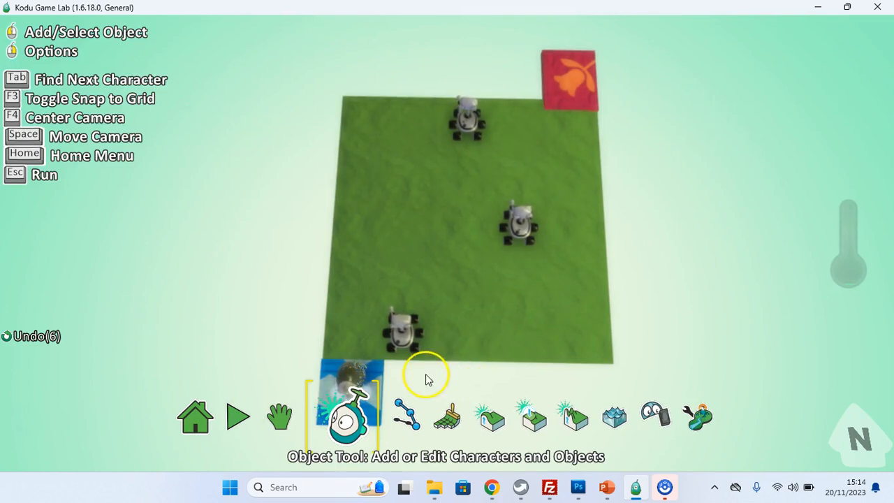
# Step: Save the world as Worlds Hardest Game-L2, overwriting the existing file
pyautogui.moveTo(455, 325)
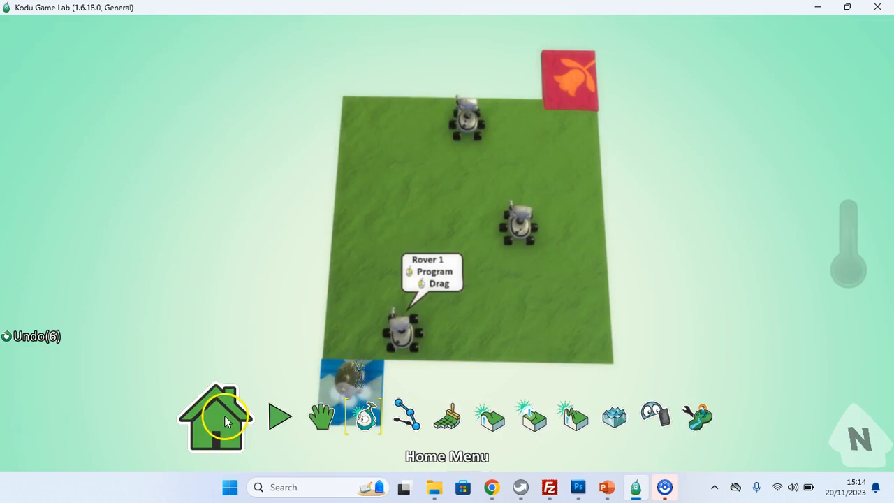
pyautogui.click(225, 422)
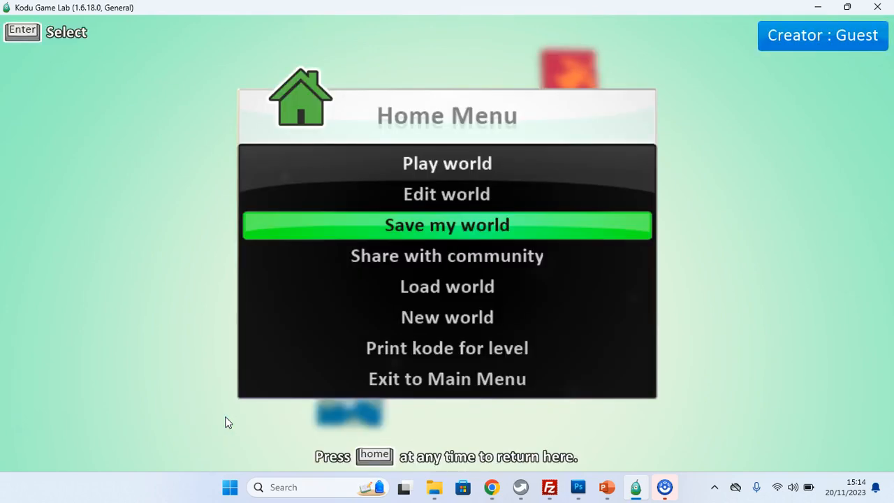
pyautogui.click(474, 289)
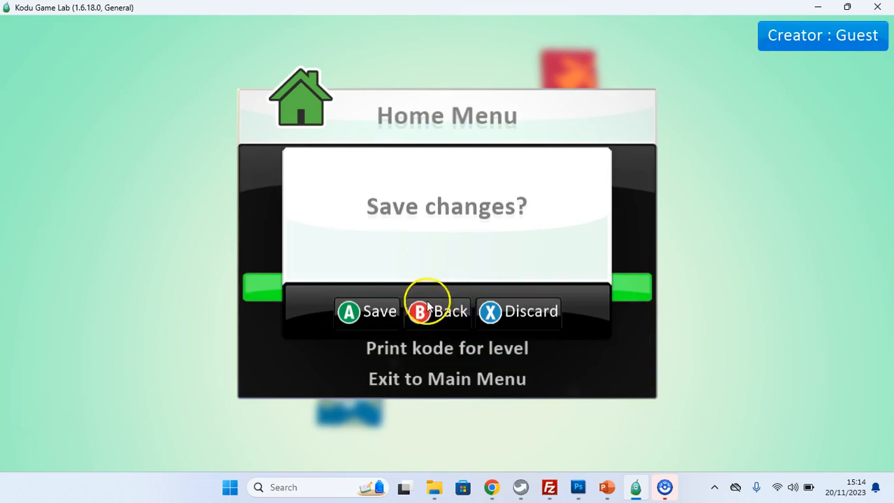
pyautogui.click(382, 314)
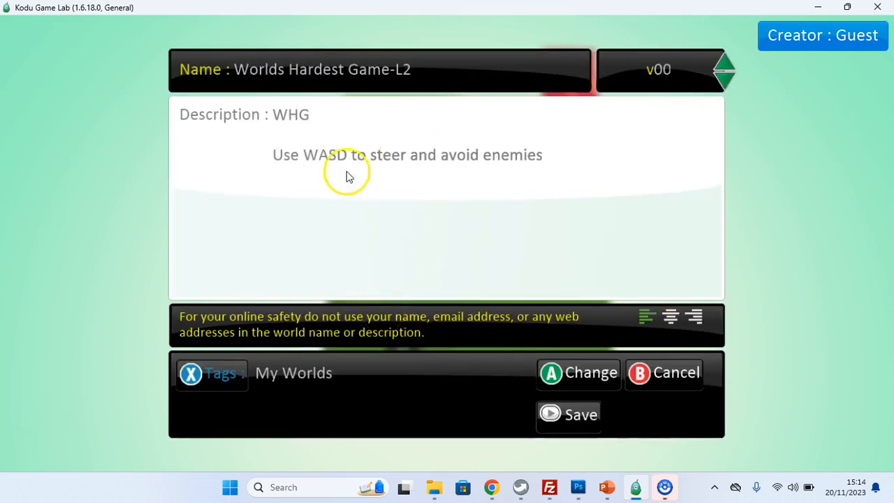
pyautogui.click(580, 419)
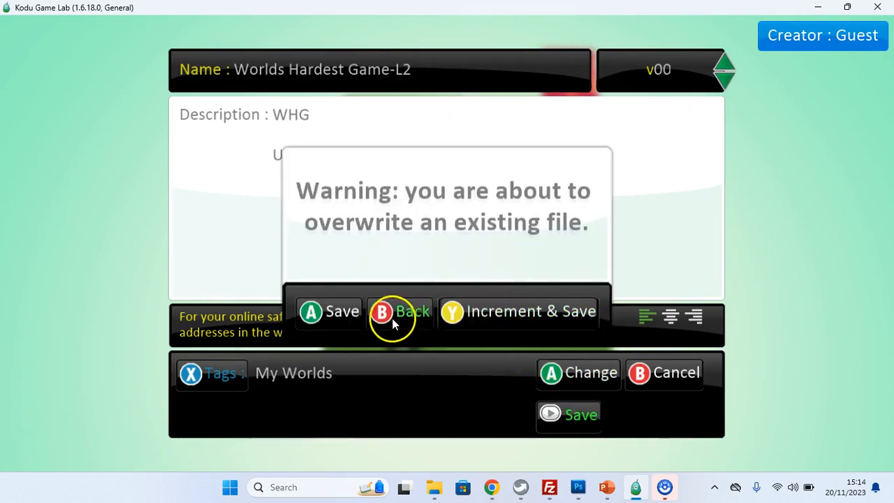
pyautogui.click(340, 311)
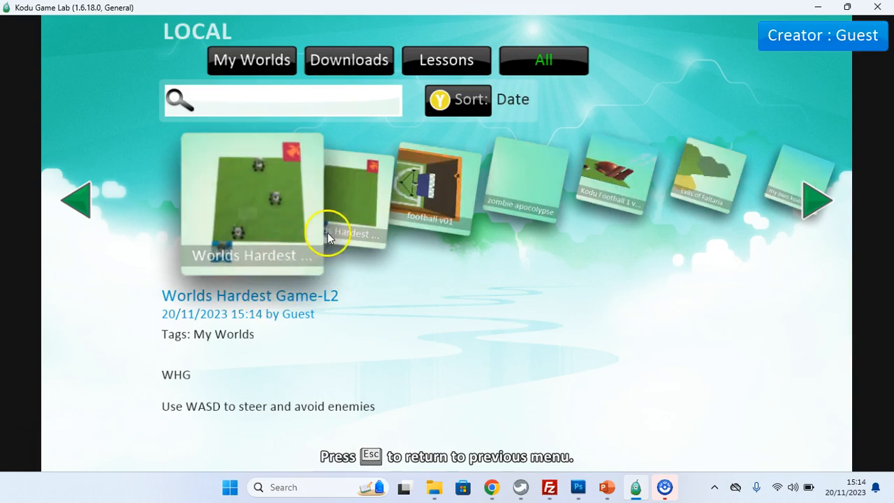
# Step: Load the world Worlds Hardest Game-L1 from the local worlds list
pyautogui.click(339, 220)
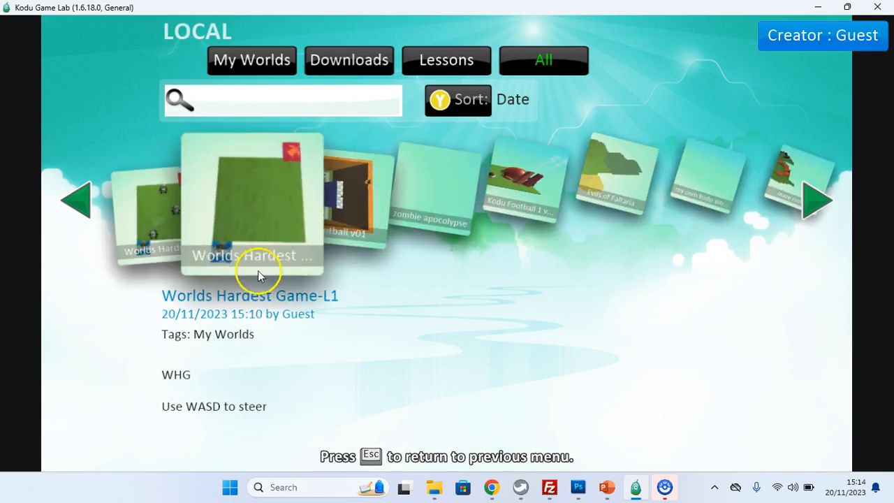
pyautogui.click(158, 215)
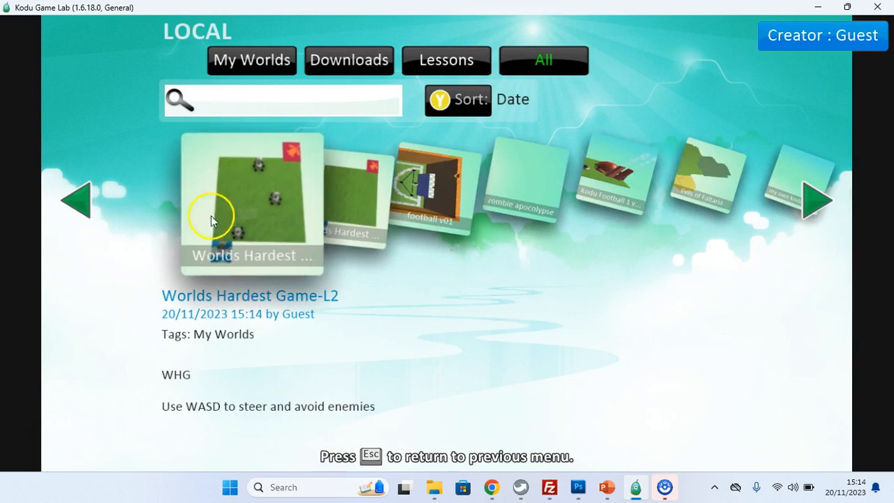
pyautogui.click(334, 199)
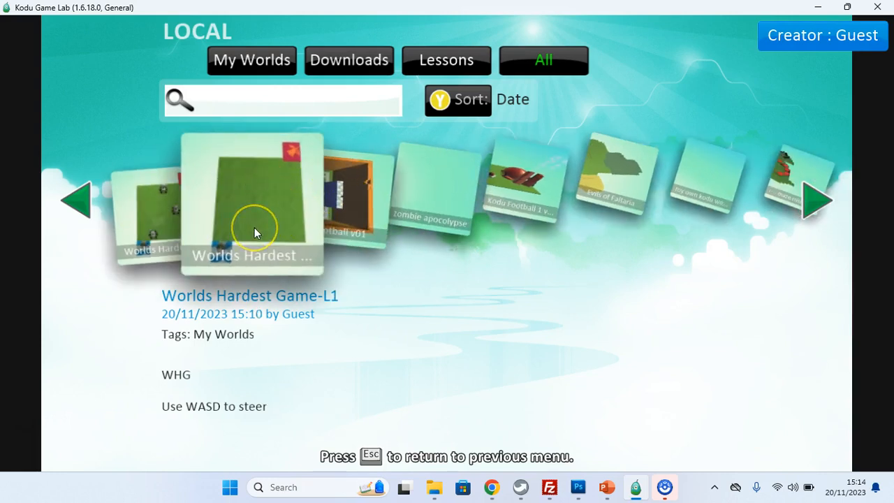
pyautogui.click(254, 228)
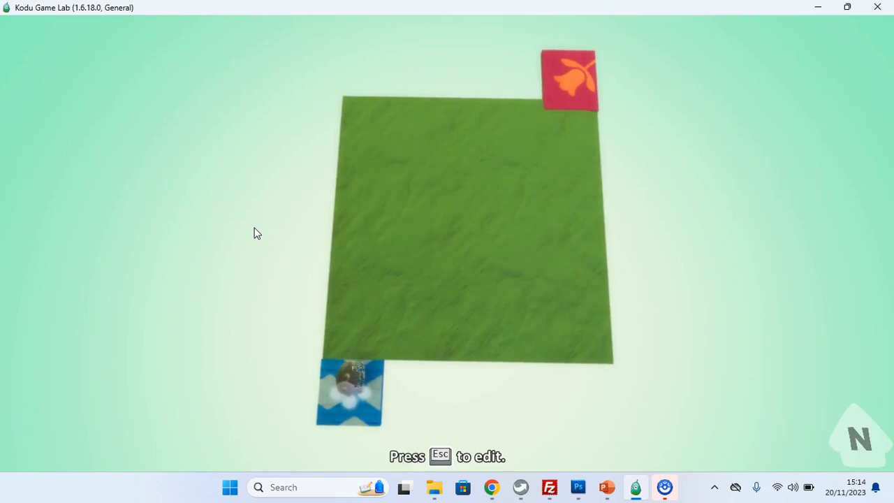
# Step: Open the Kodu's program and change rule 2's win action to the next level action
pyautogui.press('Escape')
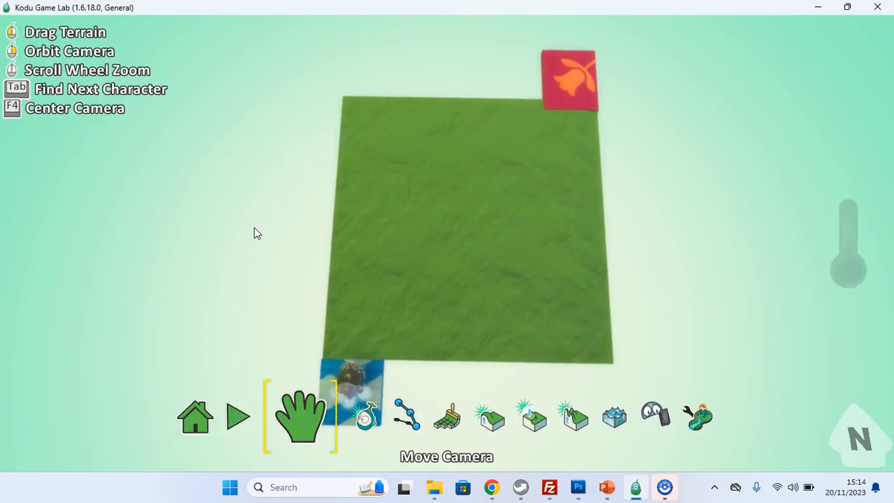
pyautogui.click(352, 377)
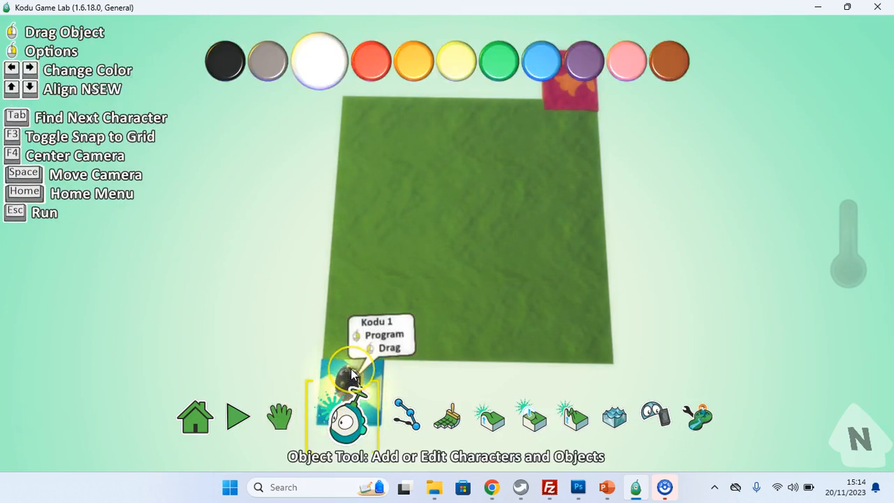
pyautogui.rightClick(350, 377)
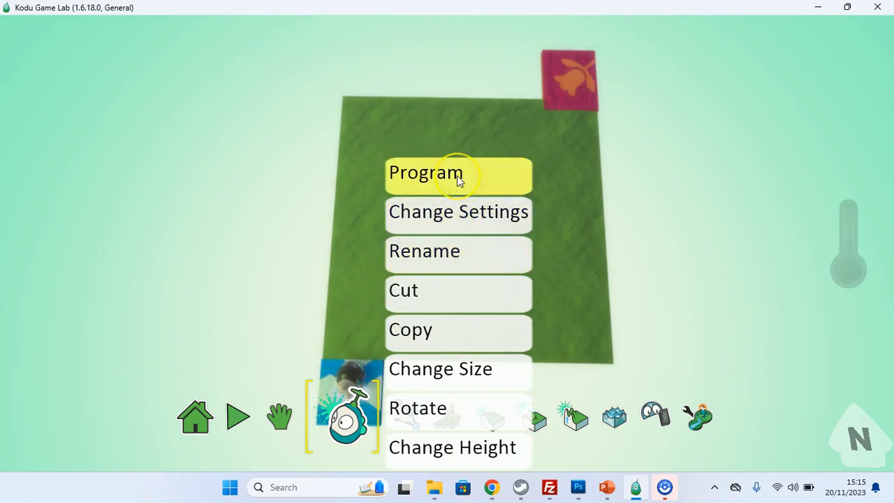
pyautogui.click(457, 175)
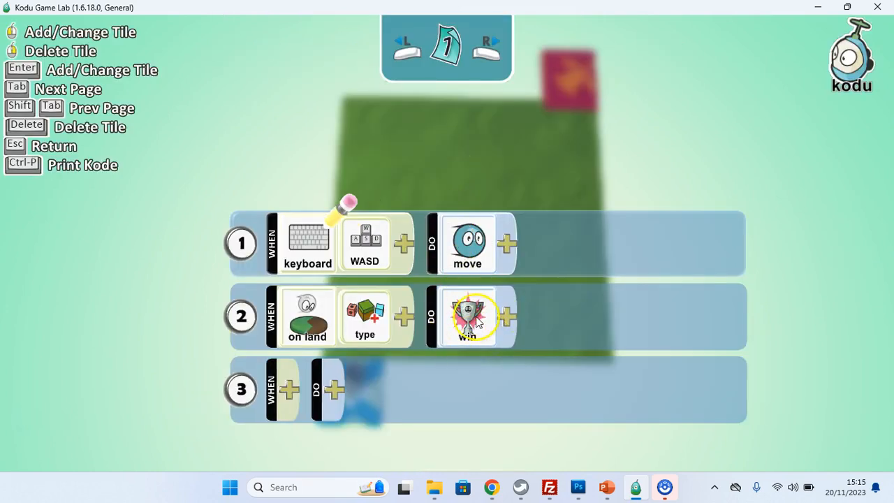
pyautogui.scroll(-2, 472, 315)
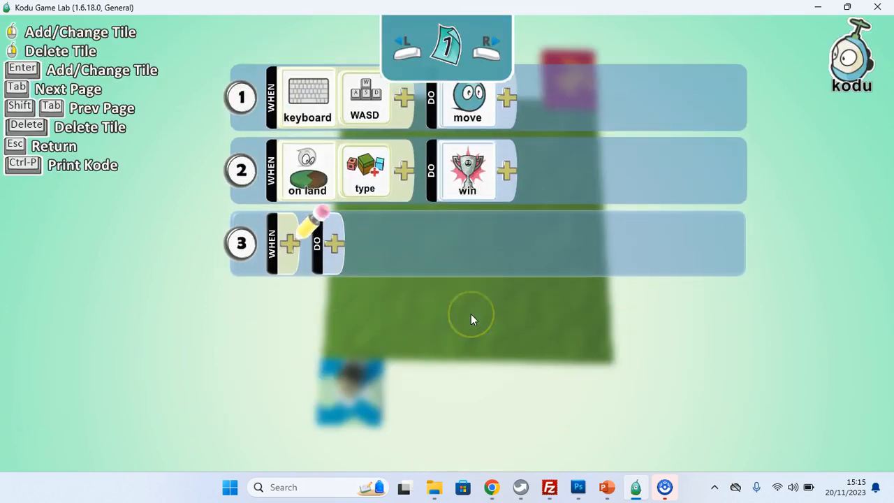
pyautogui.scroll(1, 471, 168)
pyautogui.scroll(1, 471, 164)
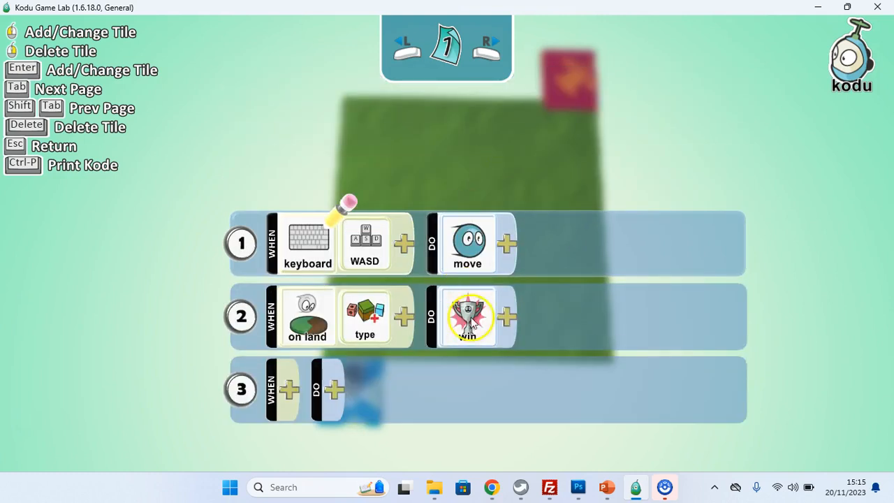
pyautogui.scroll(-1, 470, 313)
pyautogui.click(473, 241)
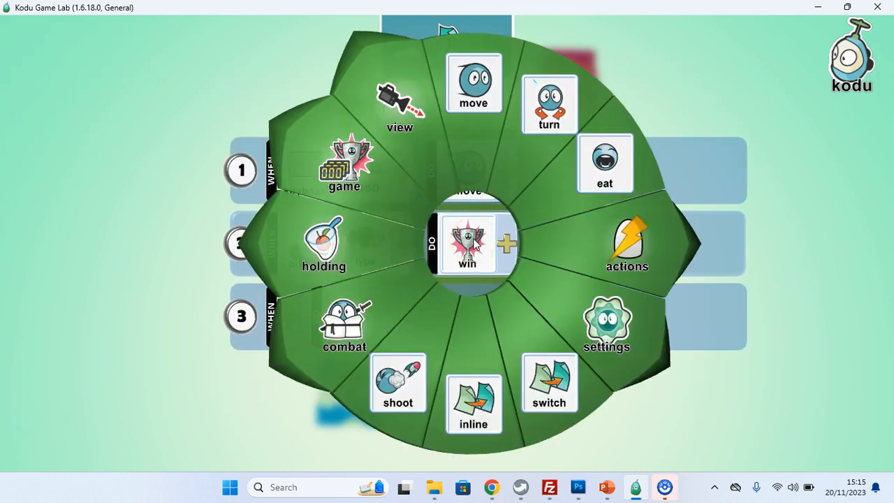
pyautogui.click(353, 172)
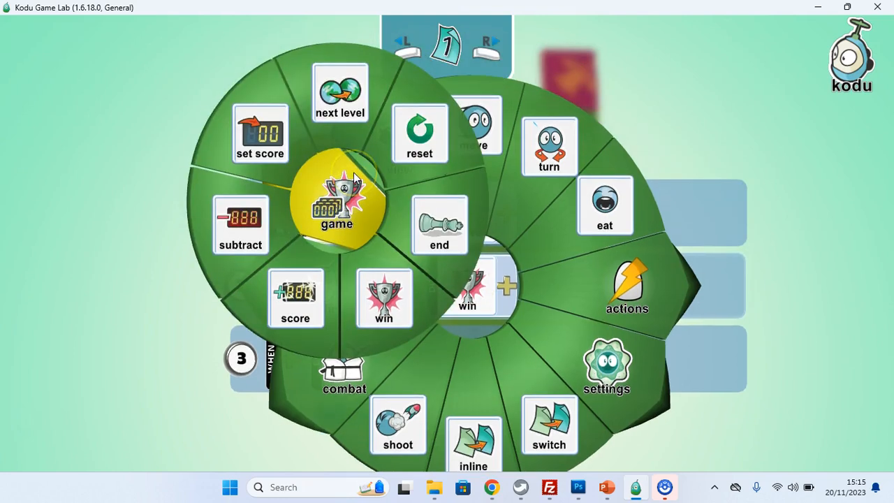
pyautogui.click(347, 102)
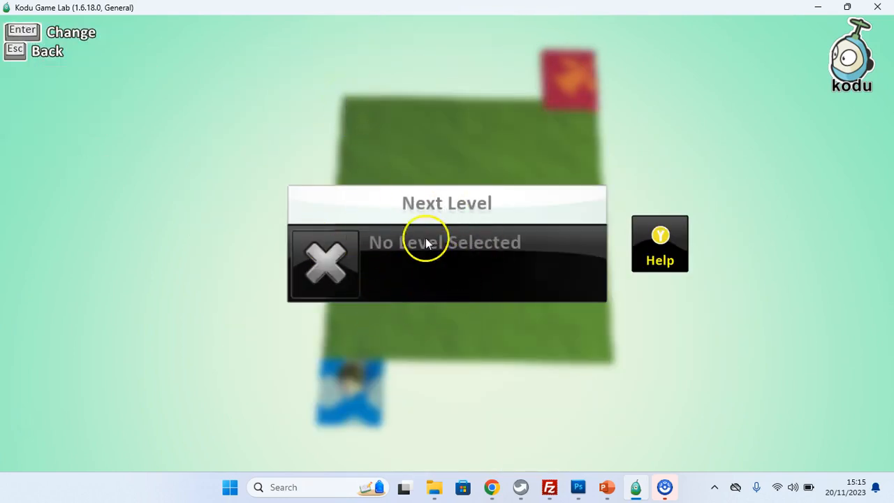
# Step: Attach Worlds Hardest Game-L2 as the next level for that action and close the program
pyautogui.click(422, 257)
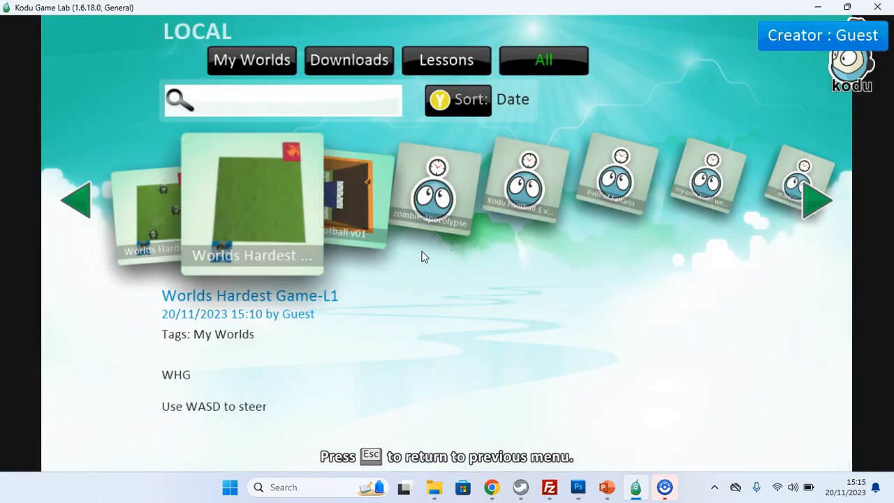
pyautogui.click(149, 210)
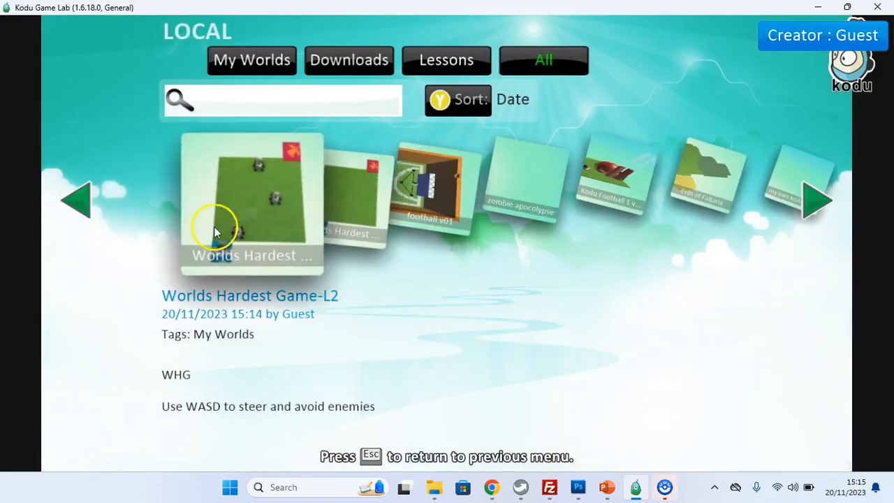
pyautogui.click(257, 236)
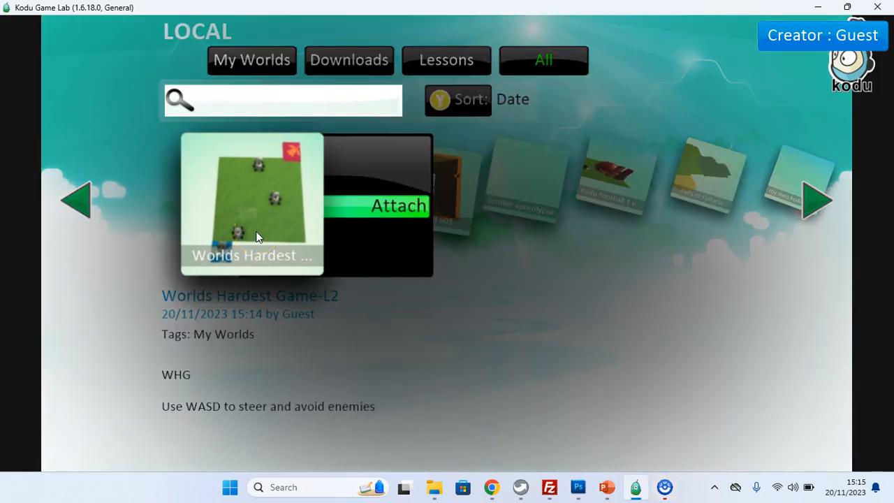
pyautogui.click(396, 209)
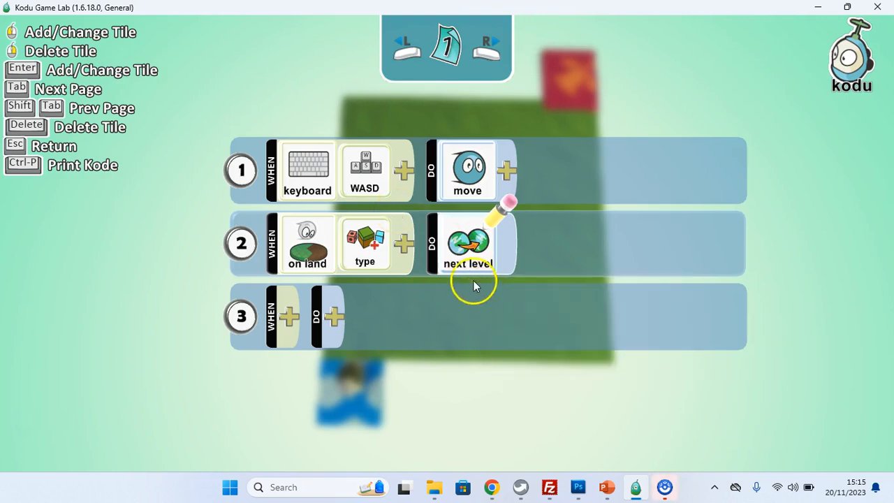
pyautogui.moveTo(472, 255)
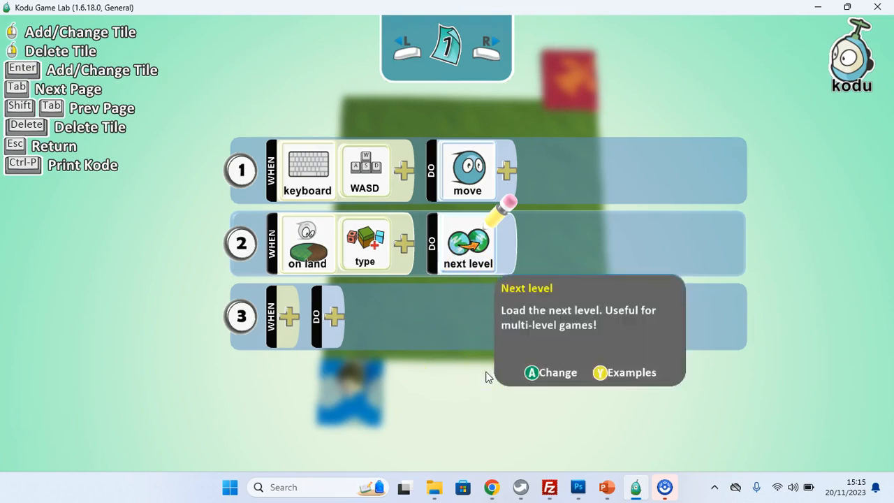
pyautogui.press('Escape')
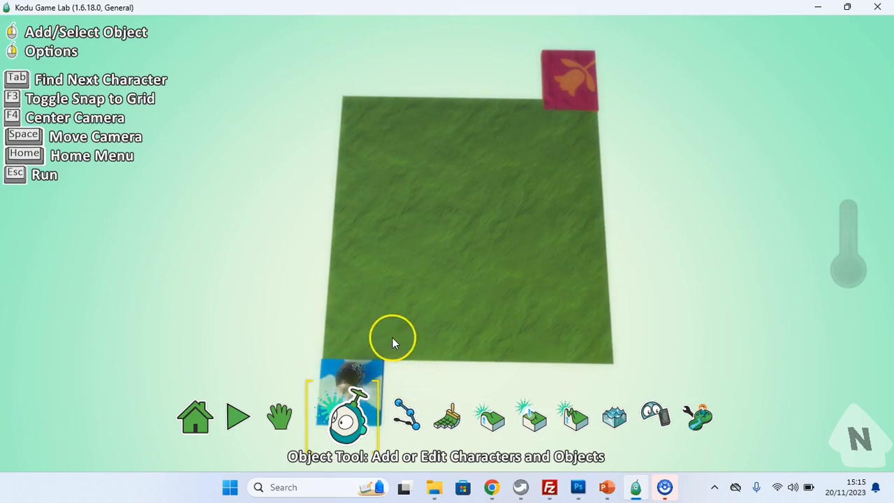
# Step: In the world settings, set the game to start with the World Description
pyautogui.click(197, 428)
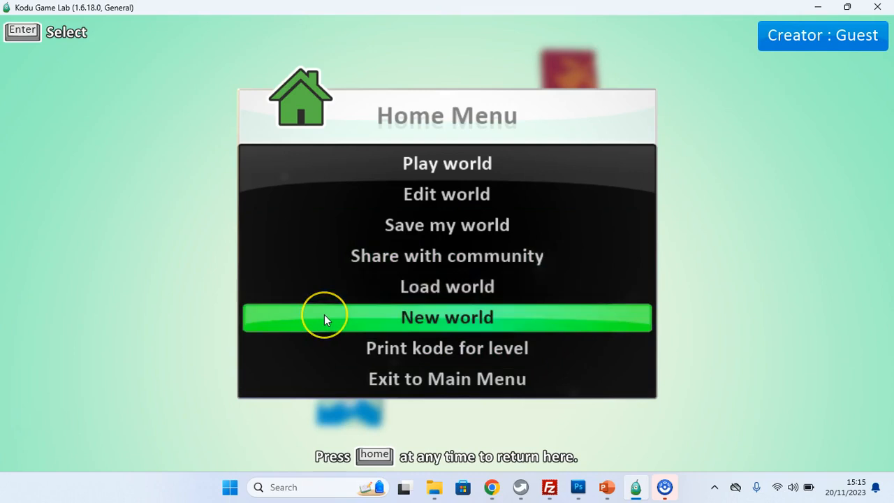
pyautogui.press('Escape')
pyautogui.click(698, 418)
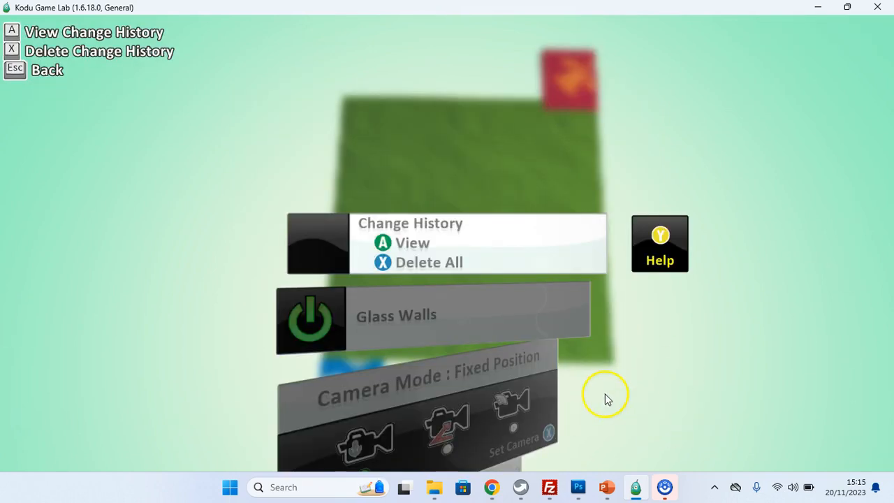
pyautogui.scroll(-15, 542, 388)
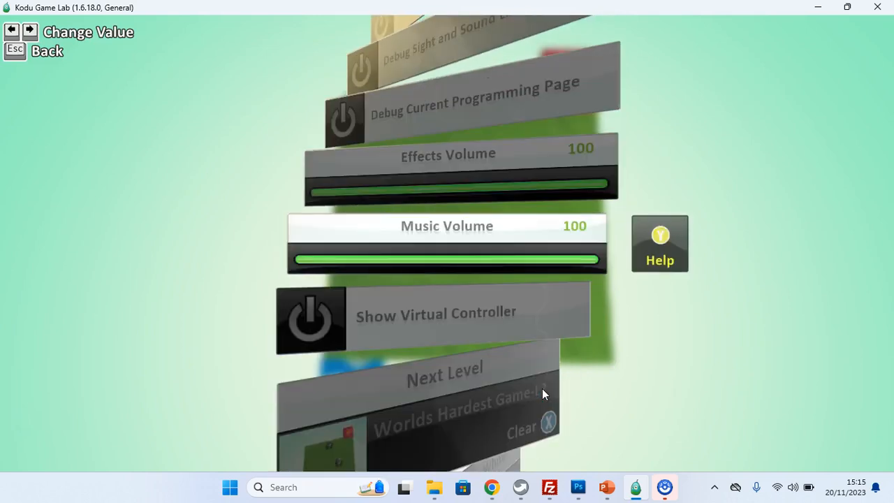
pyautogui.scroll(-2, 541, 388)
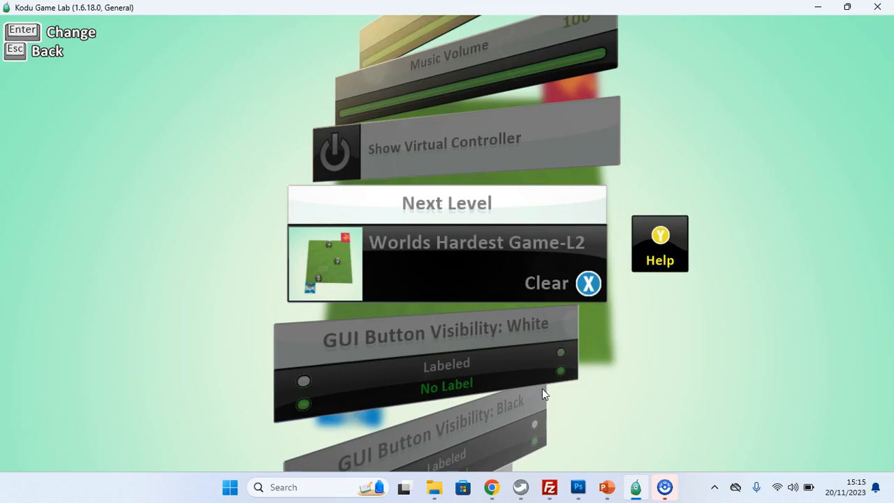
pyautogui.scroll(-5, 542, 389)
pyautogui.scroll(-7, 542, 390)
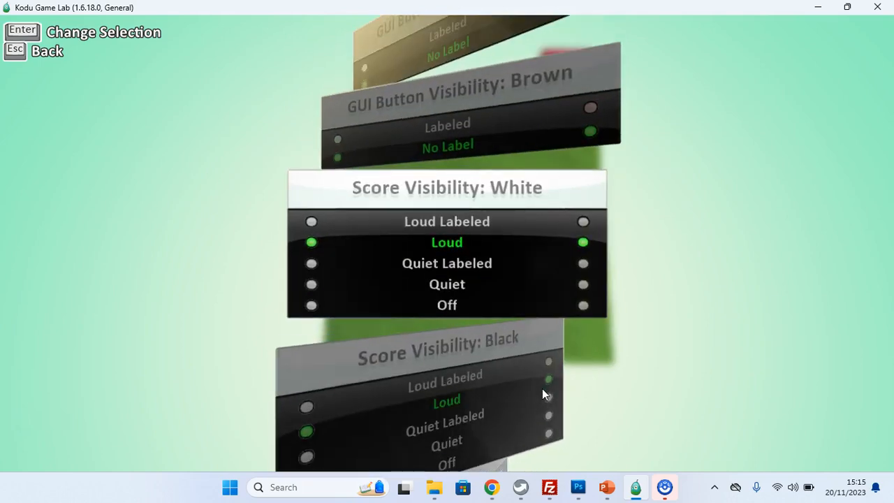
pyautogui.scroll(-3, 542, 389)
pyautogui.scroll(-6, 542, 388)
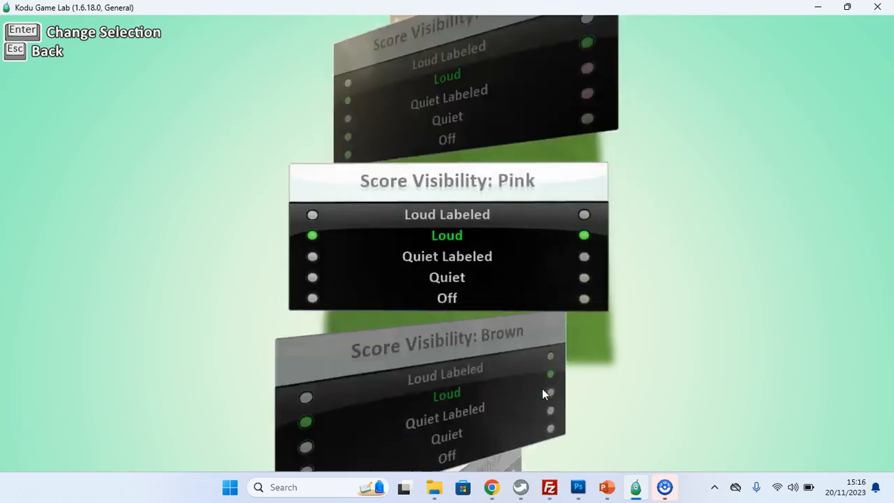
pyautogui.scroll(-8, 542, 388)
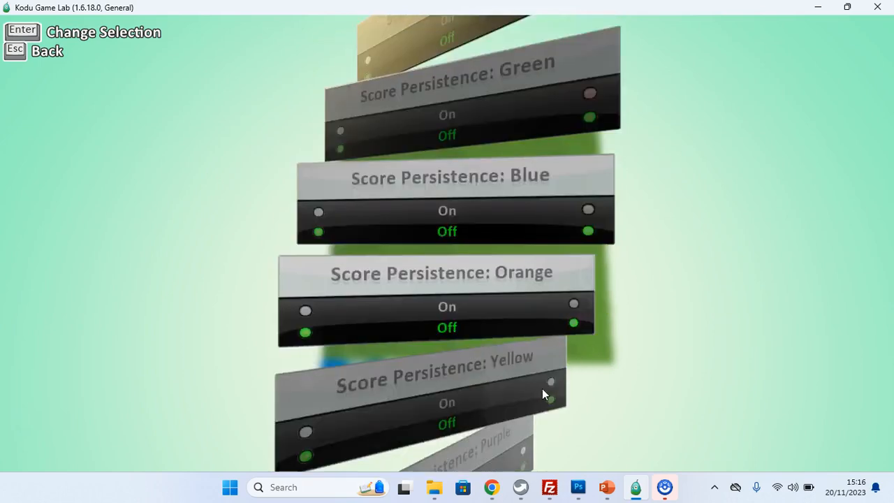
pyautogui.scroll(-4, 542, 388)
pyautogui.scroll(5, 541, 388)
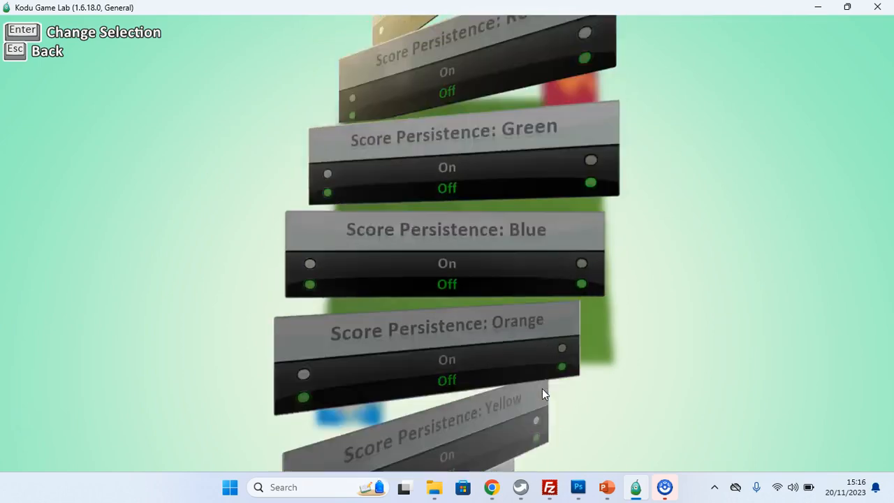
pyautogui.scroll(18, 542, 388)
pyautogui.scroll(8, 542, 389)
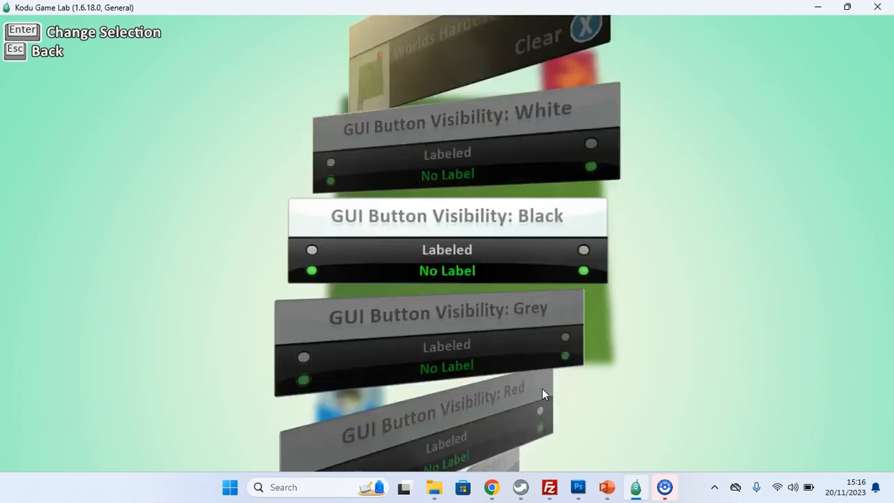
pyautogui.scroll(7, 541, 388)
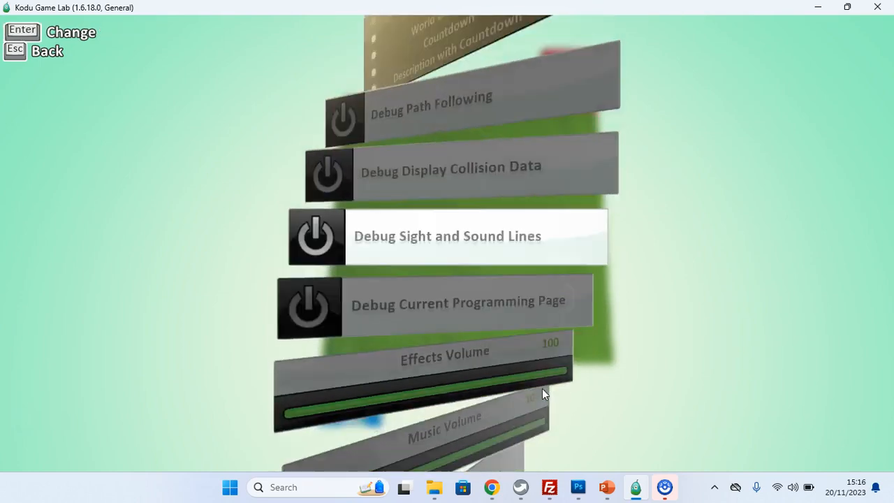
pyautogui.scroll(3, 542, 388)
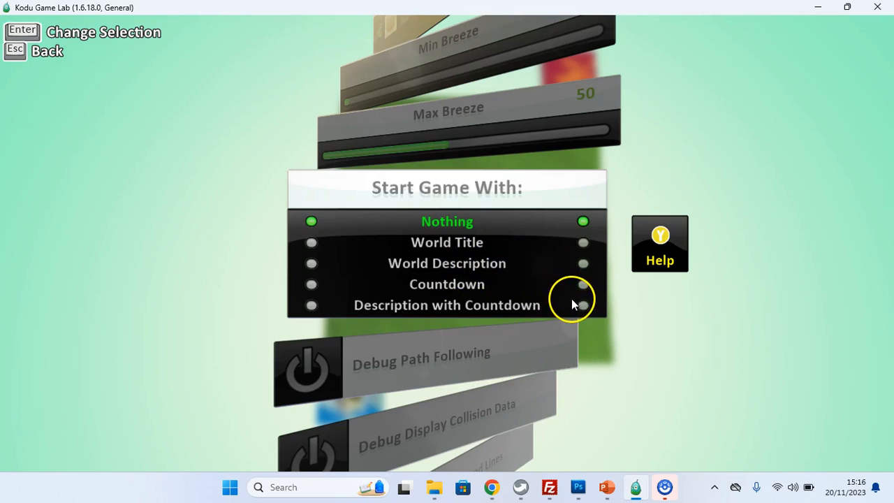
pyautogui.click(581, 264)
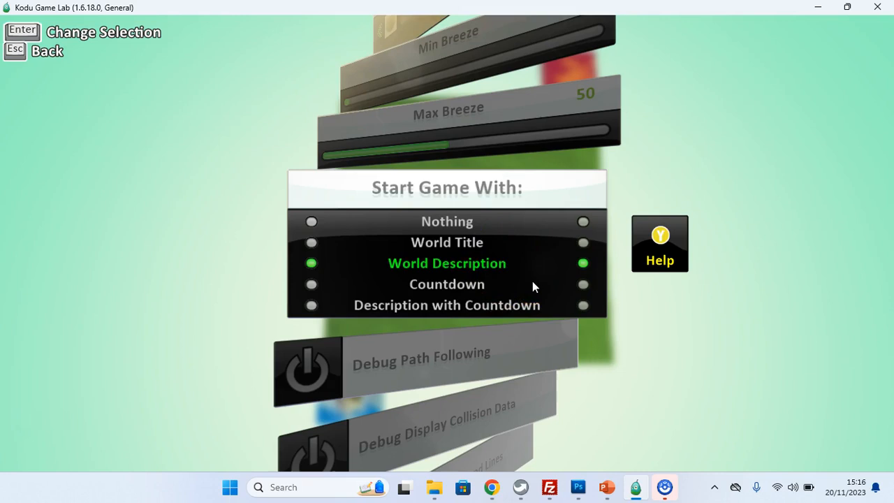
pyautogui.press('Escape')
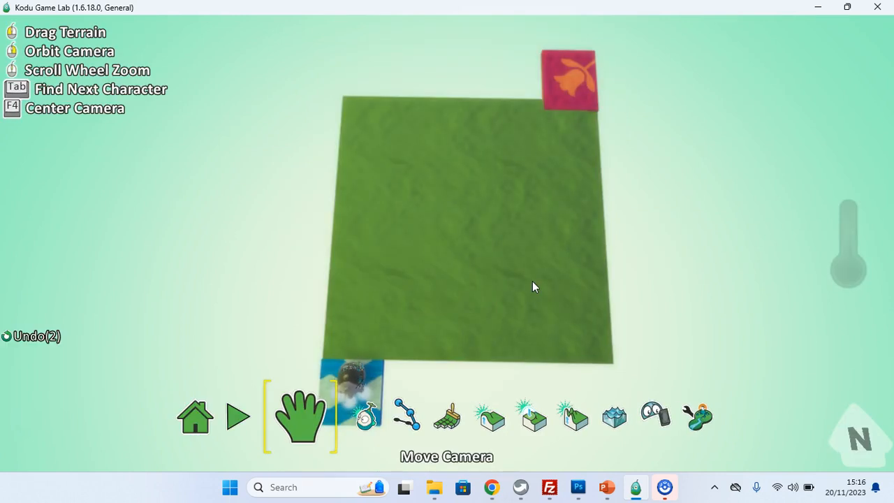
# Step: Save the world as Worlds Hardest Game-L1, overwriting the existing file
pyautogui.click(202, 415)
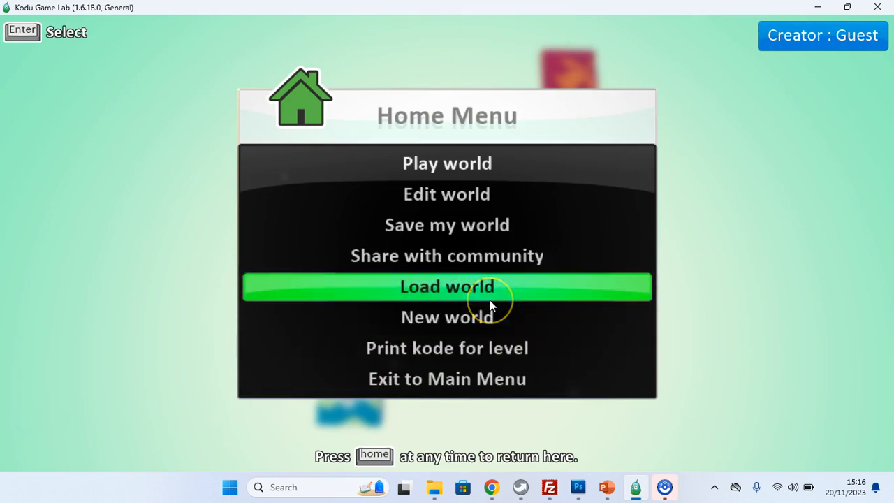
pyautogui.click(489, 224)
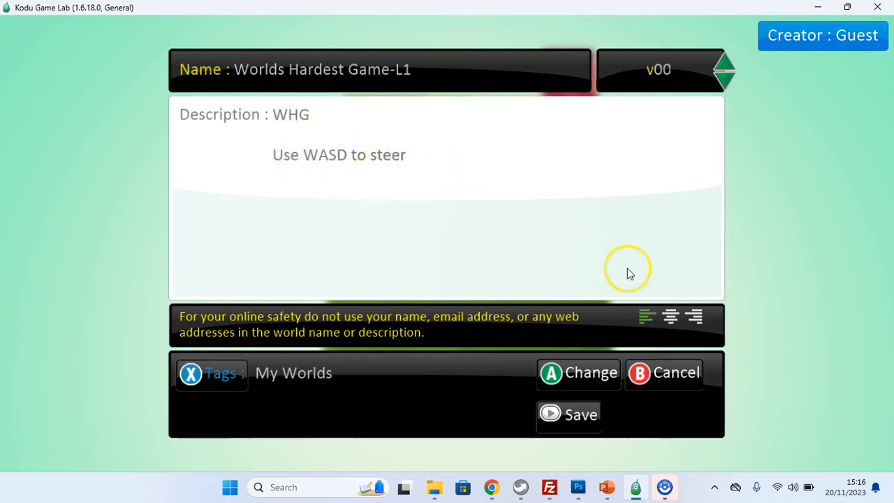
pyautogui.click(577, 418)
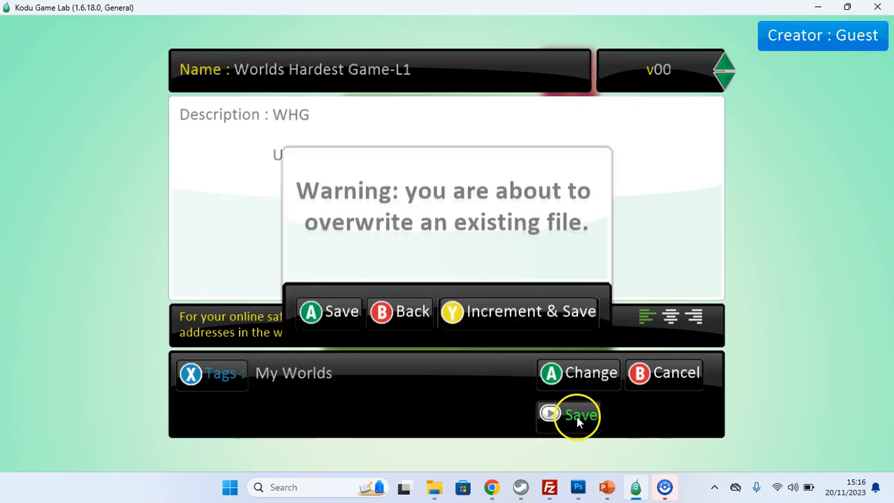
pyautogui.click(333, 312)
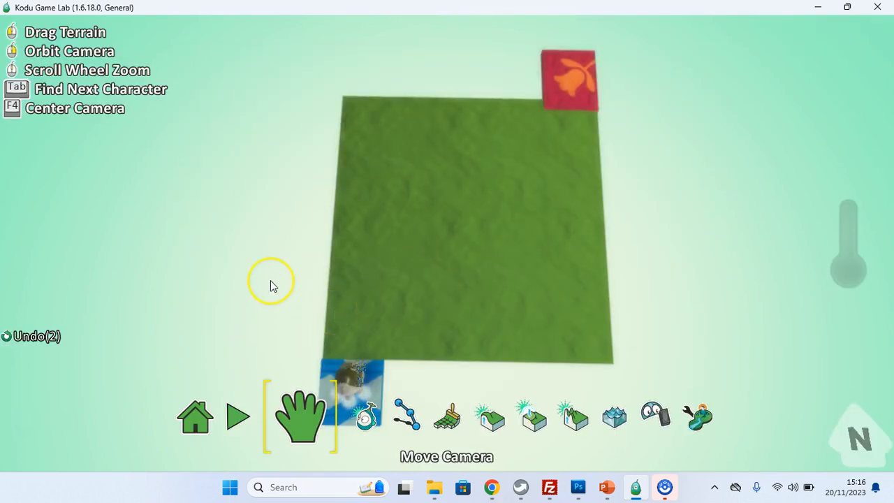
# Step: Play-test the level, steering the Kodu past the rovers to the goal, then return to editing
pyautogui.press('Escape')
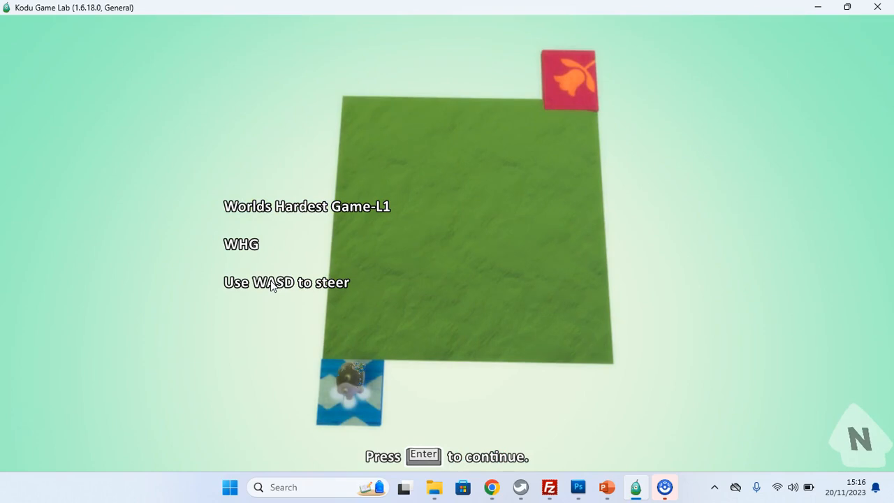
pyautogui.press('Return')
pyautogui.press('w')
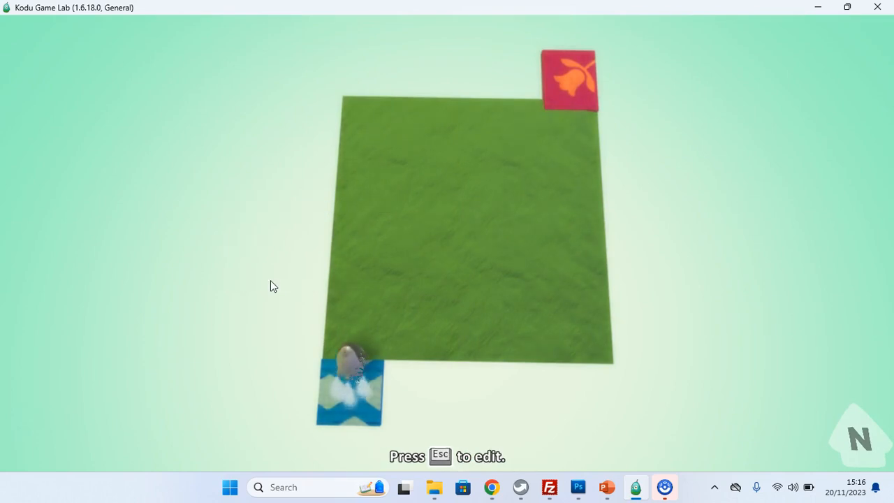
pyautogui.press('d')
pyautogui.press('d')
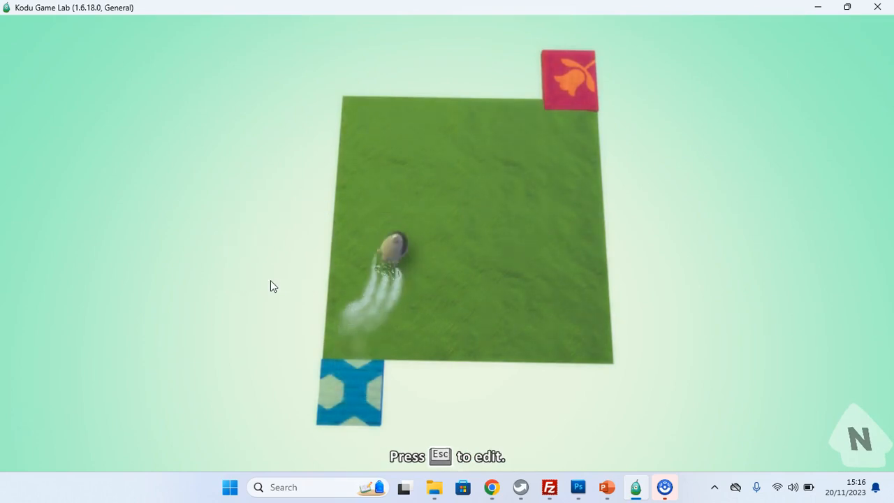
pyautogui.press('Up')
pyautogui.press('Right')
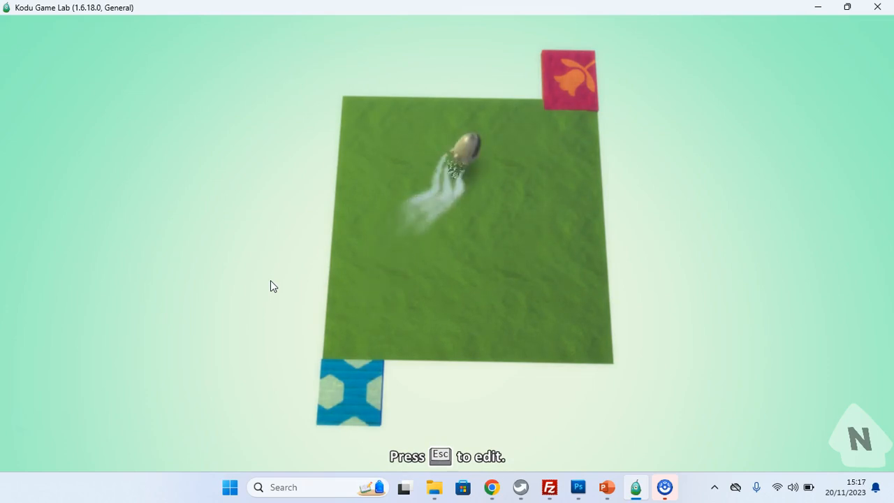
pyautogui.press('Up')
pyautogui.press('Right')
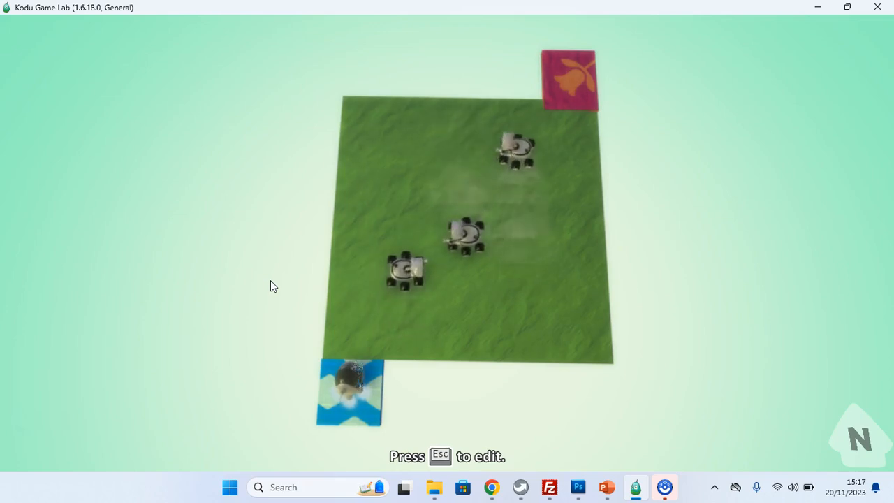
pyautogui.press('Up')
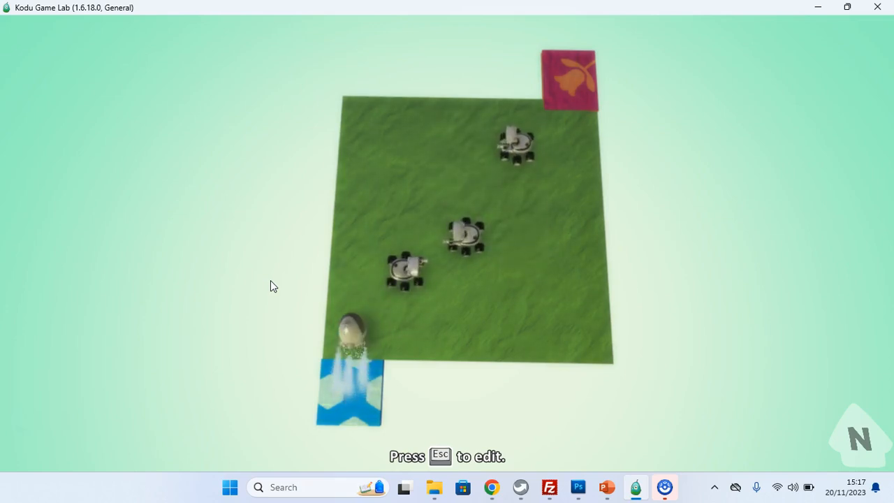
pyautogui.press('Up')
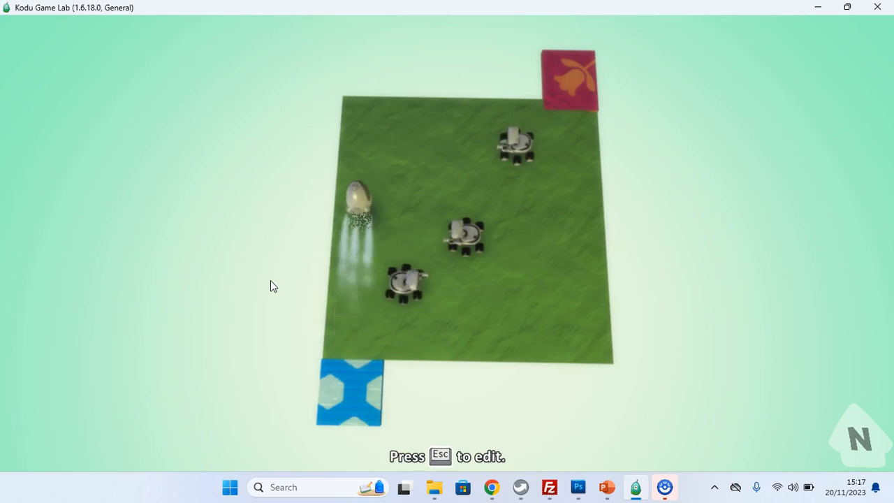
pyautogui.press('Right')
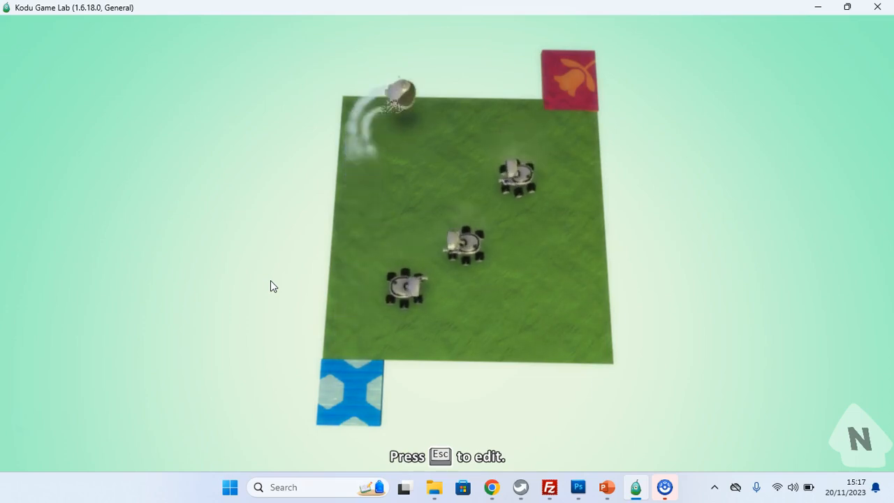
pyautogui.press('Right')
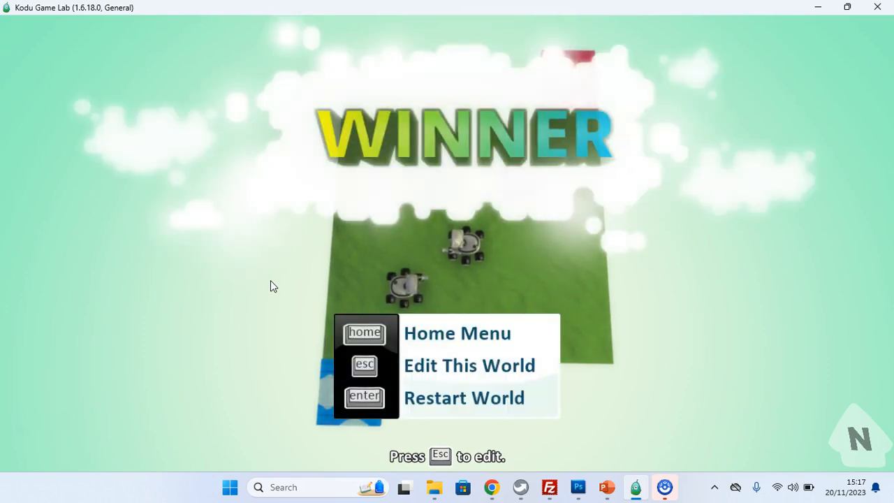
pyautogui.press('Escape')
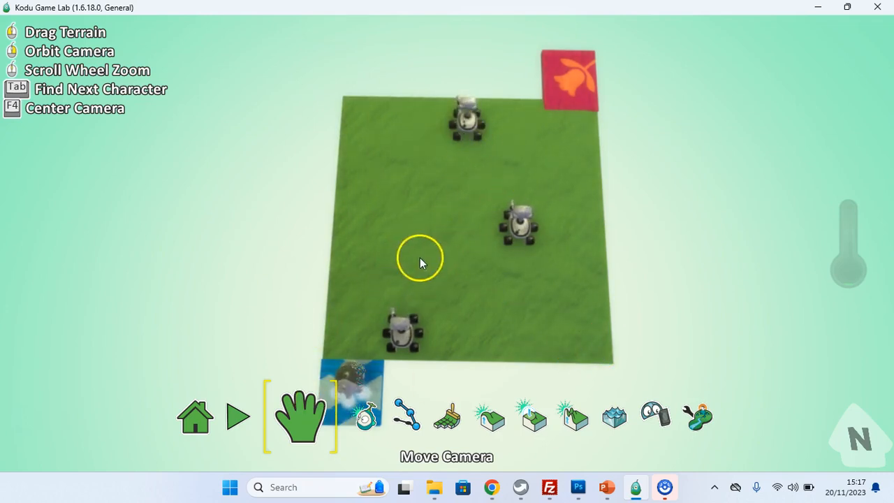
# Step: Open the save dialog and rename the world Worlds Hardest Game-L3
pyautogui.click(215, 419)
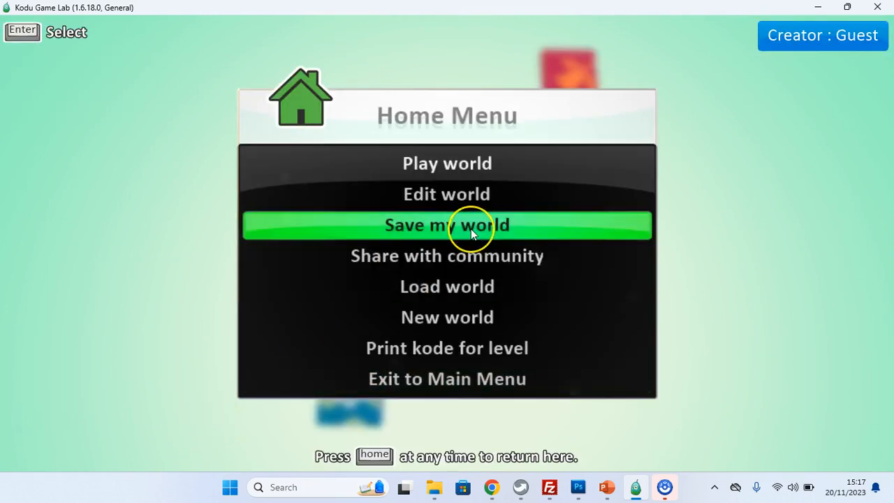
pyautogui.click(472, 222)
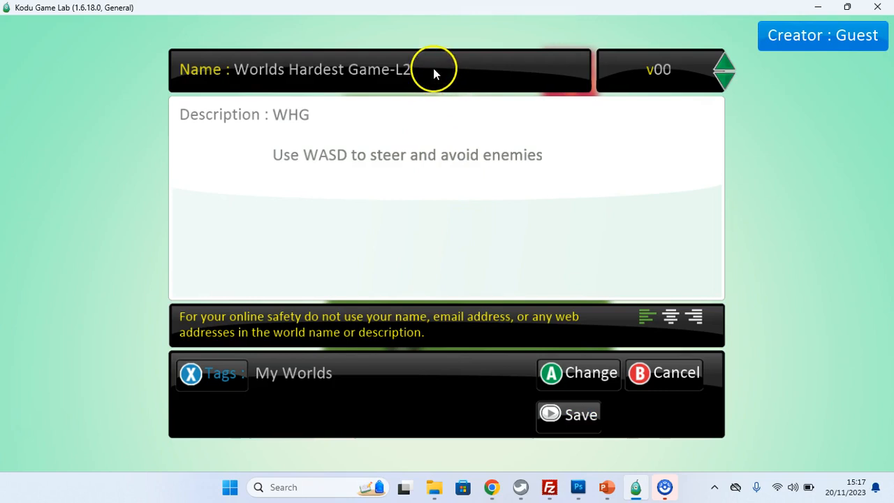
pyautogui.press('BackSpace')
pyautogui.write('3')
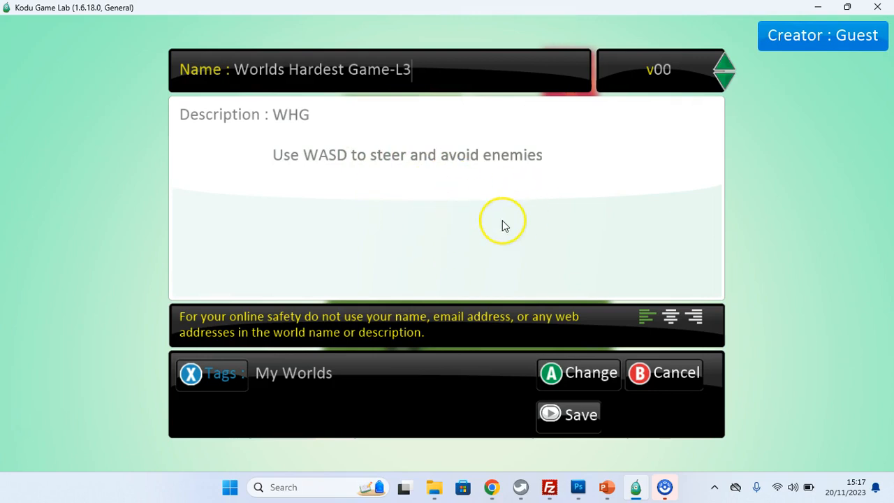
# Step: Add the description line 'but collect a coin before finishing' and save, keeping the links to other levels
pyautogui.click(549, 156)
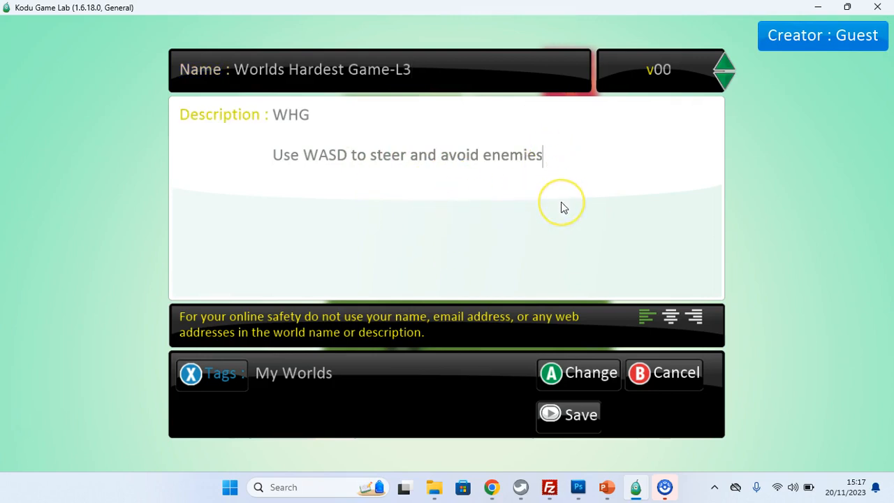
pyautogui.press('Return')
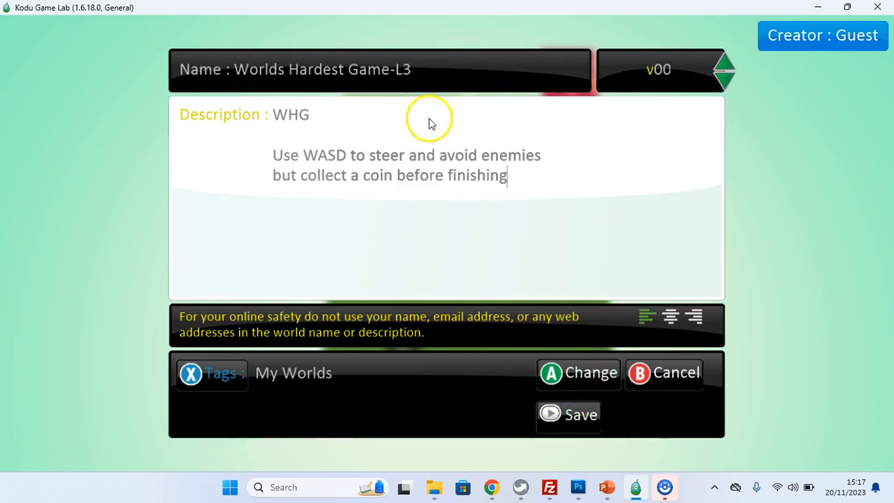
pyautogui.click(585, 419)
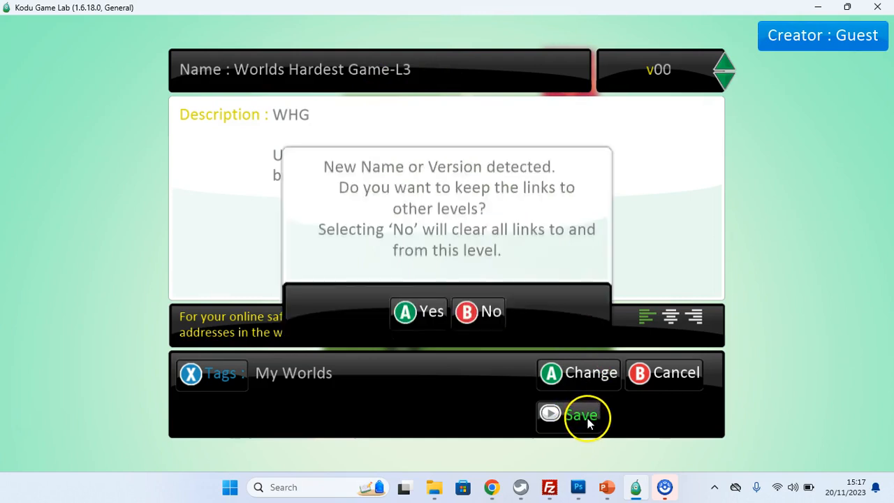
pyautogui.click(431, 312)
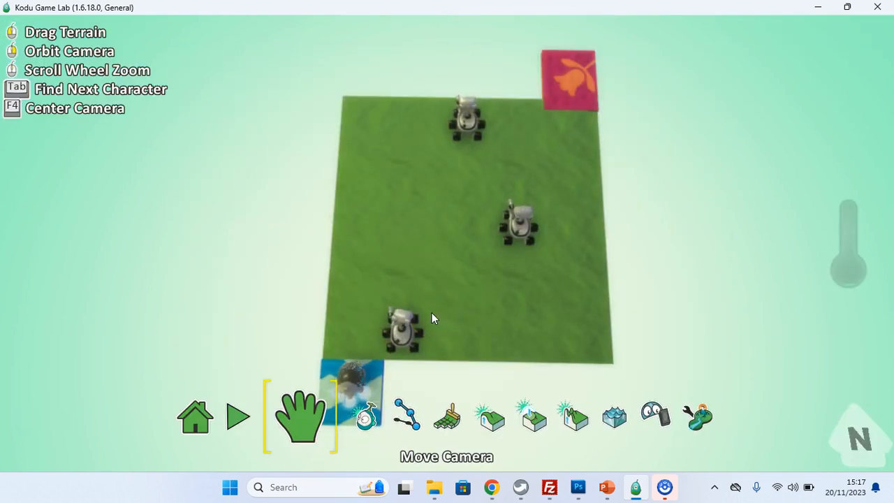
# Step: Place a coin near the upper middle of the level
pyautogui.click(393, 426)
pyautogui.click(358, 417)
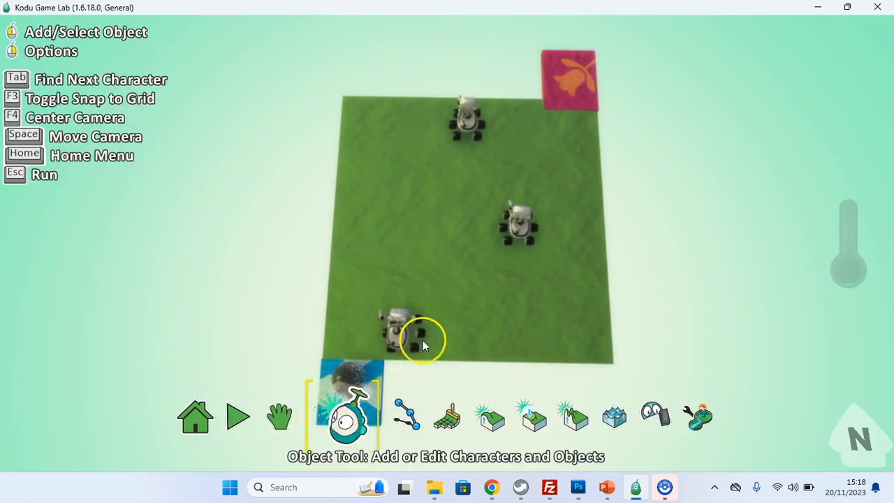
pyautogui.click(443, 199)
pyautogui.click(442, 366)
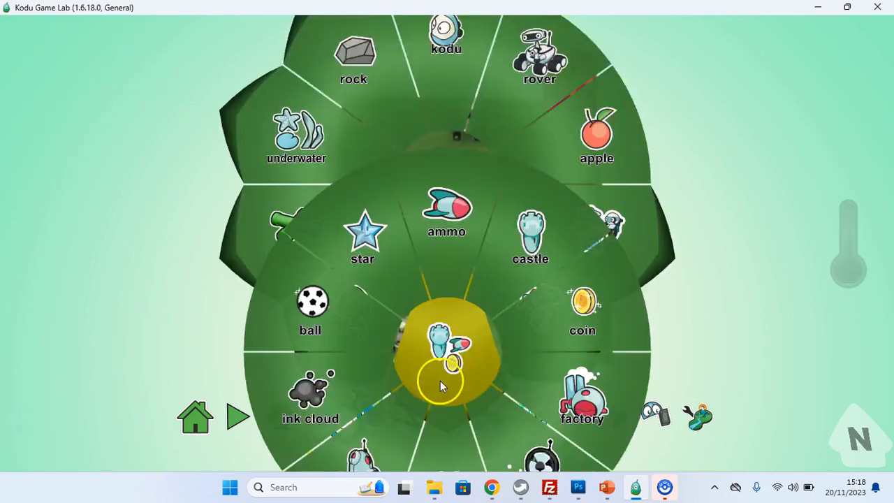
pyautogui.click(601, 206)
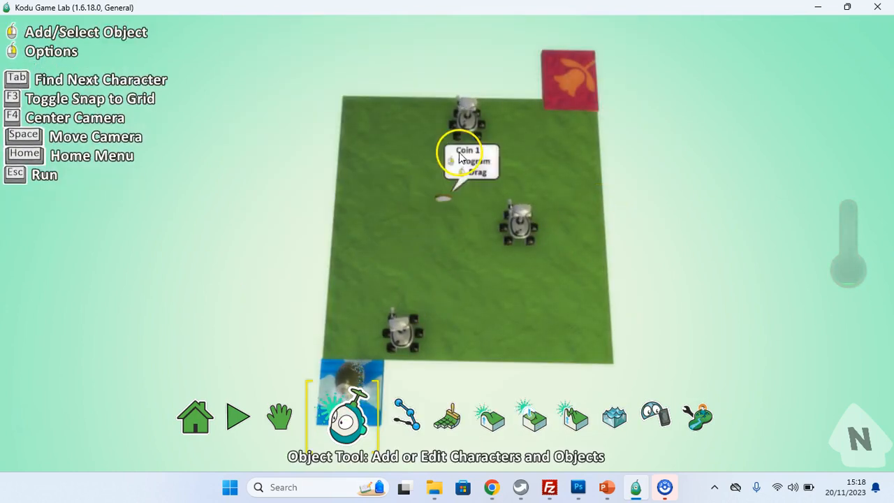
# Step: Nudge two rovers and the coin slightly to the right
pyautogui.moveTo(517, 222)
pyautogui.moveTo(517, 222); pyautogui.dragTo(541, 231)
pyautogui.moveTo(468, 132); pyautogui.dragTo(491, 130)
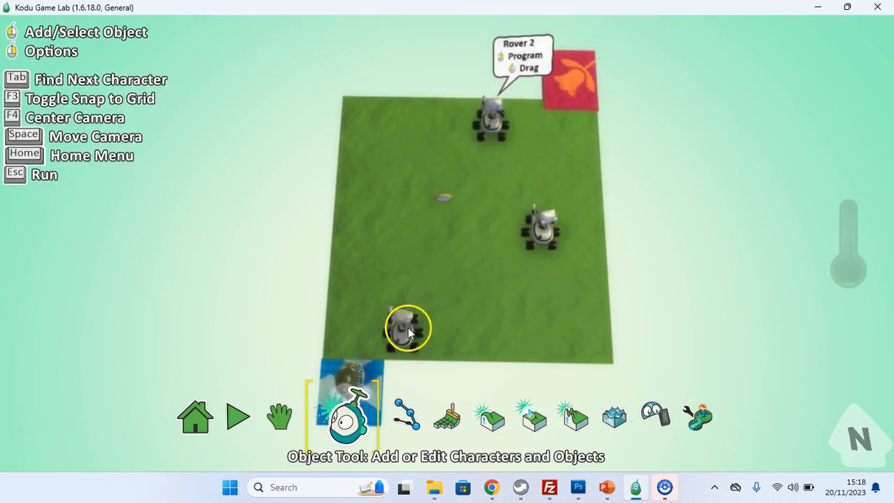
pyautogui.moveTo(446, 191)
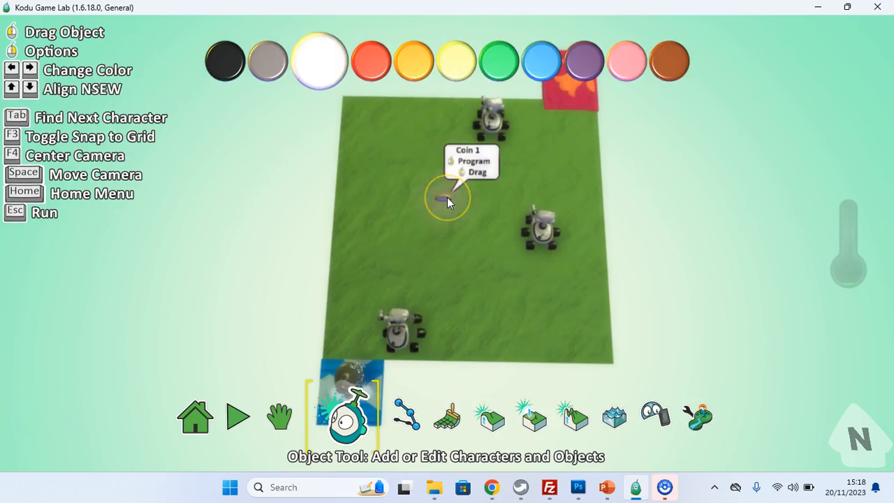
pyautogui.moveTo(447, 197); pyautogui.dragTo(452, 199)
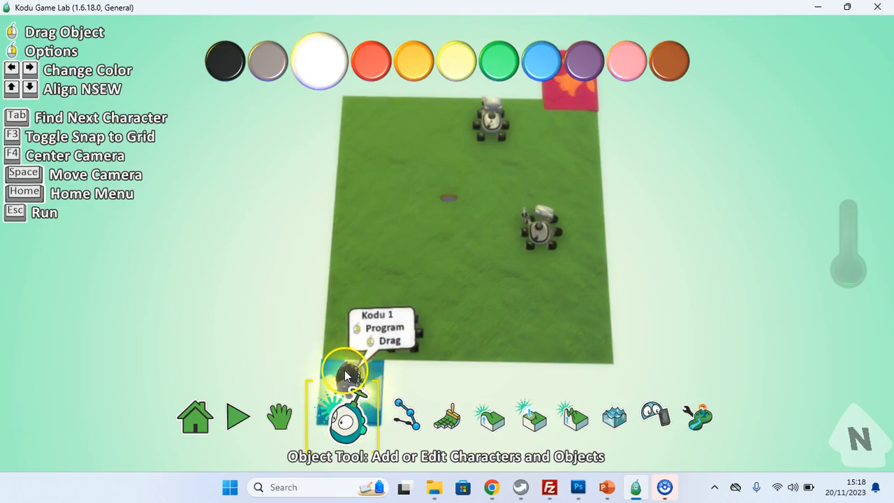
# Step: Open the Kodu's program and give rule 3 the condition when bumped coin
pyautogui.rightClick(347, 376)
pyautogui.click(440, 175)
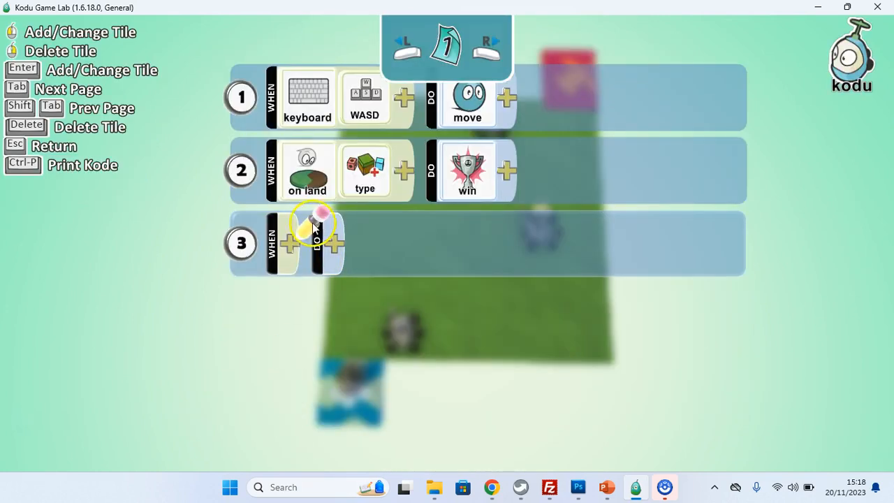
pyautogui.click(294, 240)
pyautogui.click(291, 396)
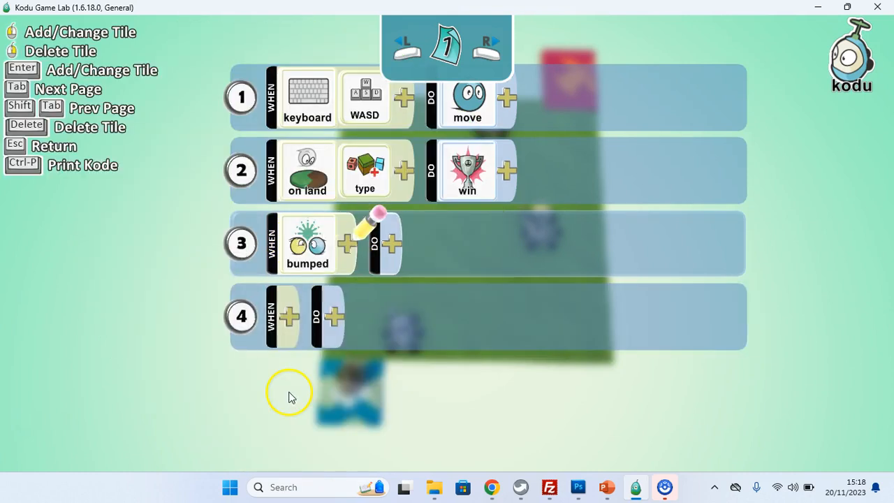
pyautogui.click(346, 243)
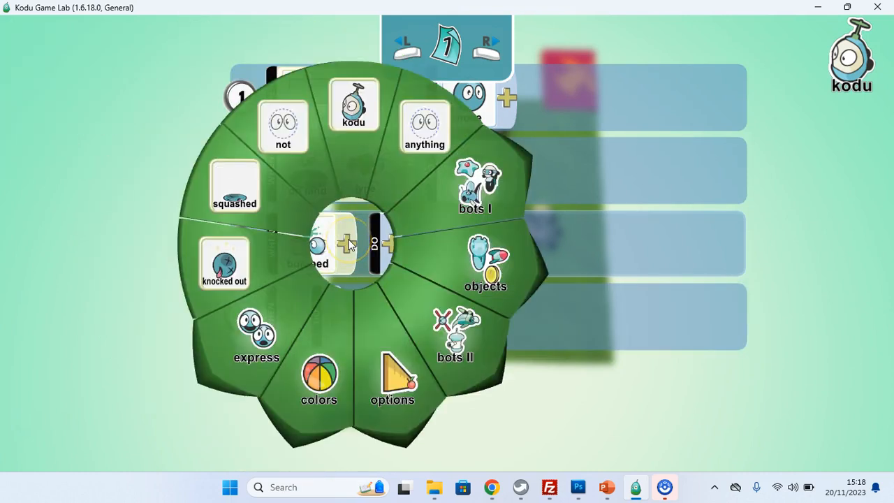
pyautogui.click(457, 250)
pyautogui.click(427, 139)
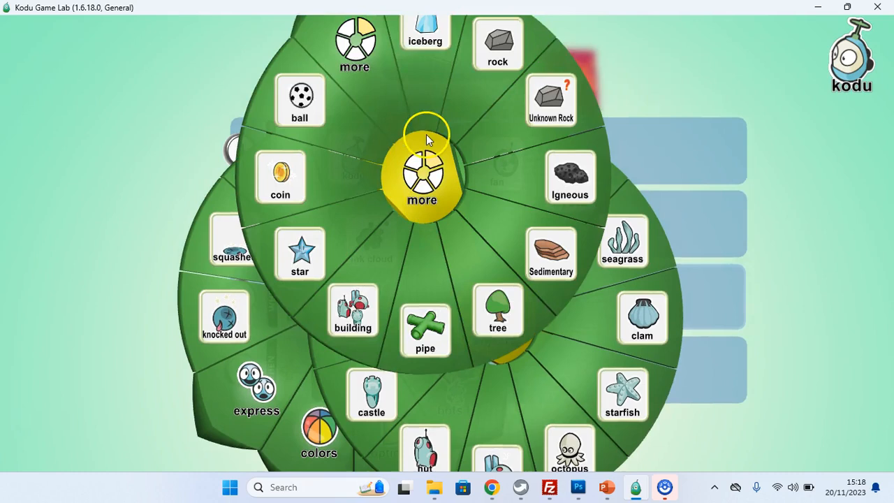
pyautogui.click(288, 234)
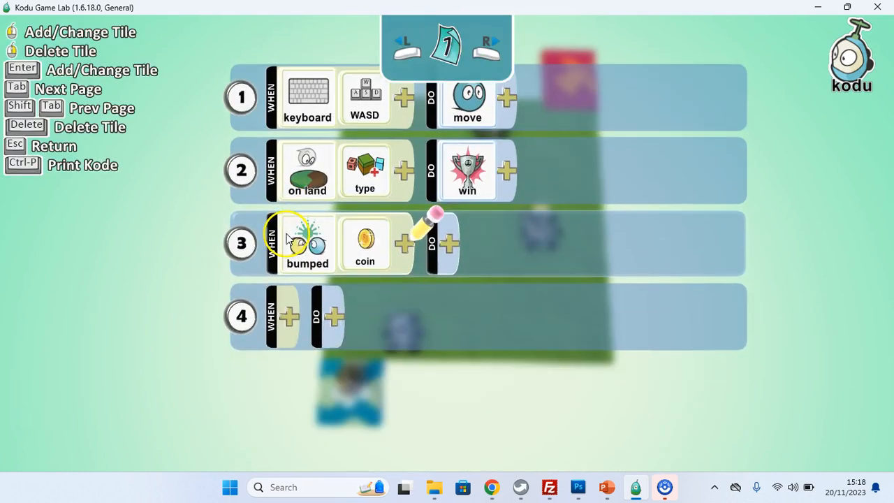
# Step: Set rule 3's action to grab
pyautogui.click(450, 245)
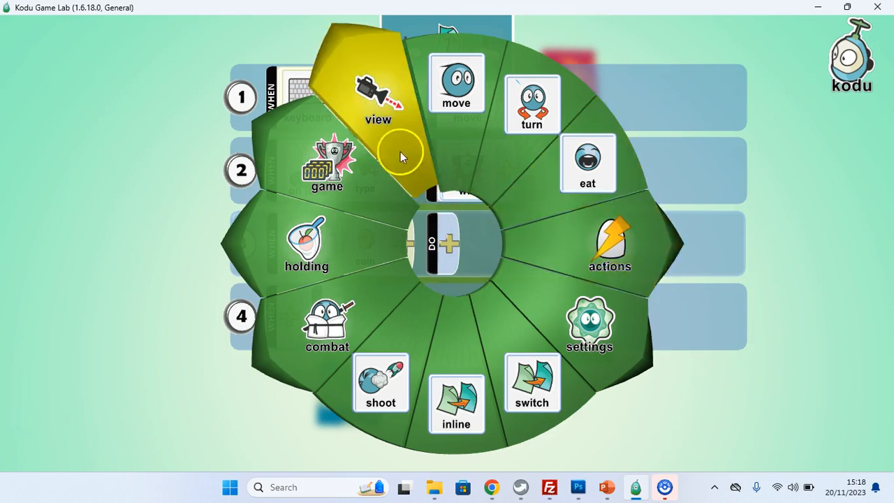
pyautogui.click(285, 253)
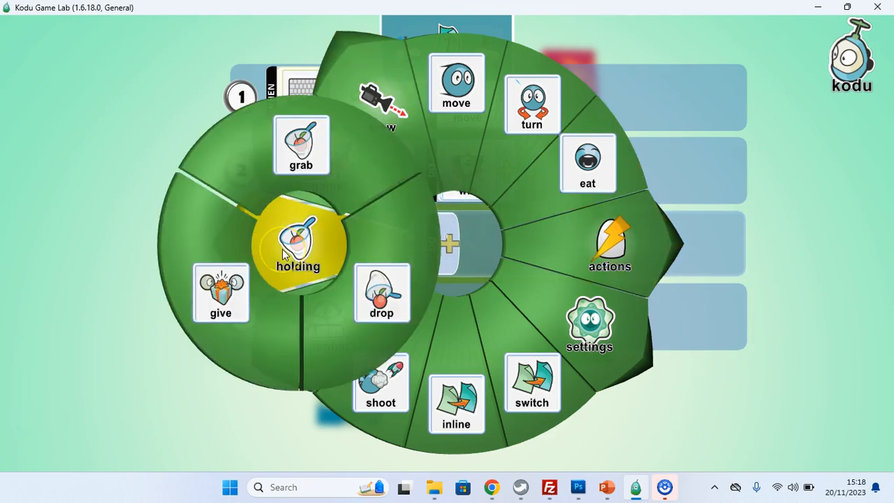
pyautogui.click(314, 152)
pyautogui.click(399, 306)
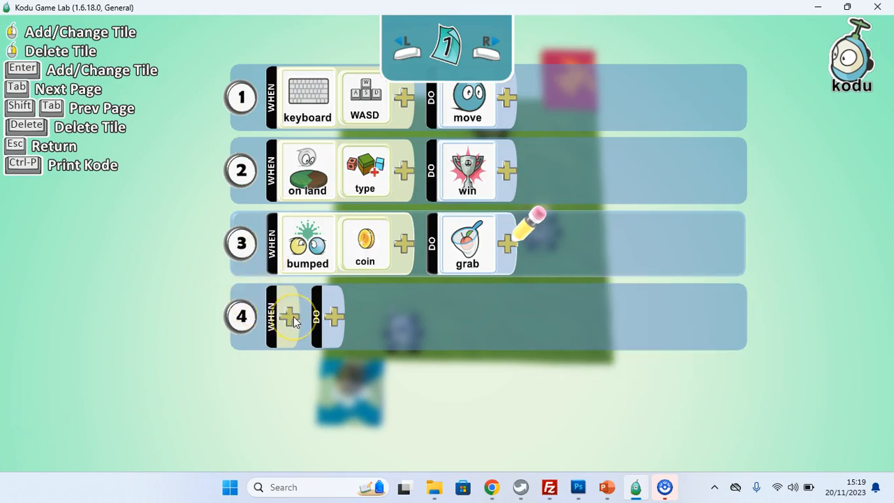
# Step: Give rule 4 of the Kodu's program the condition when got coin
pyautogui.scroll(-1, 294, 317)
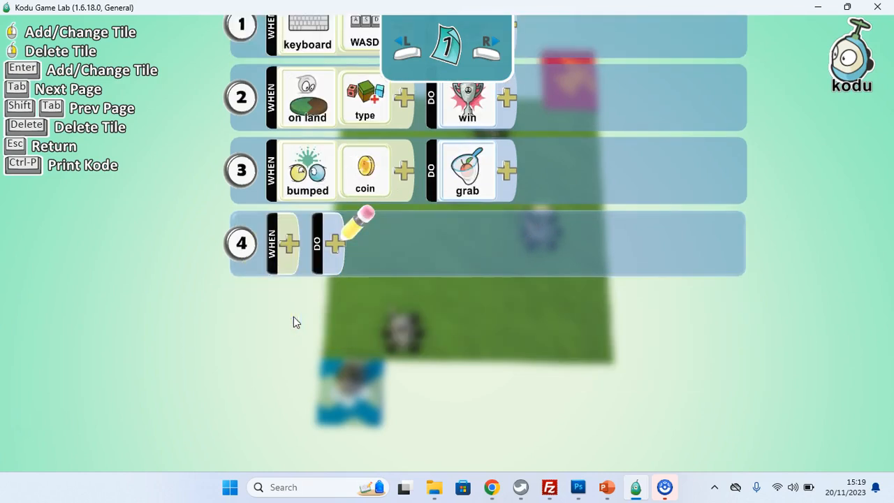
pyautogui.click(290, 244)
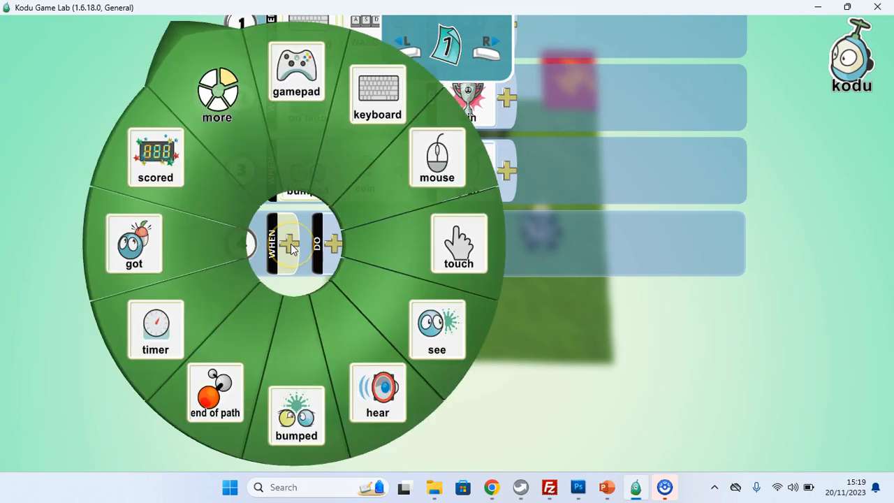
pyautogui.click(170, 243)
pyautogui.click(353, 244)
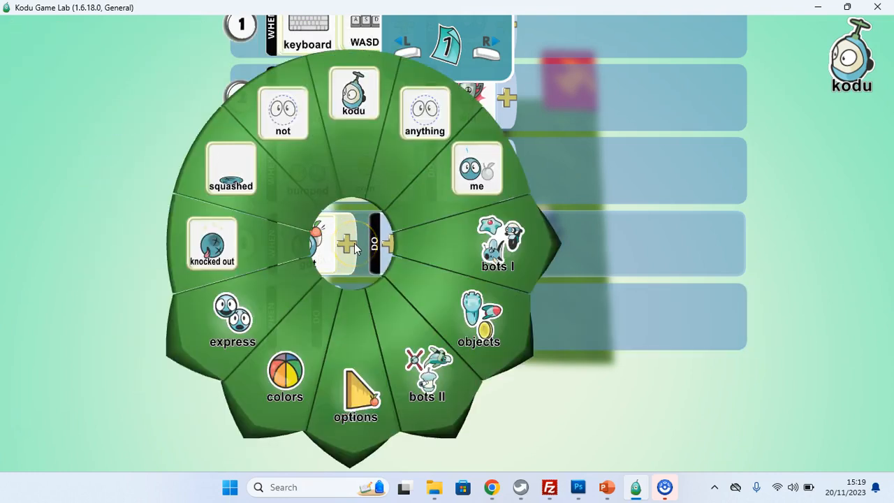
pyautogui.click(453, 305)
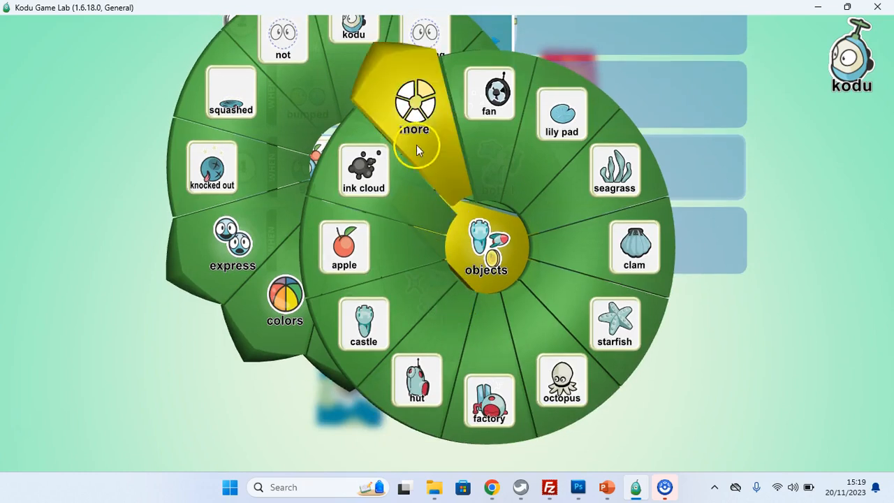
pyautogui.click(416, 145)
pyautogui.click(304, 244)
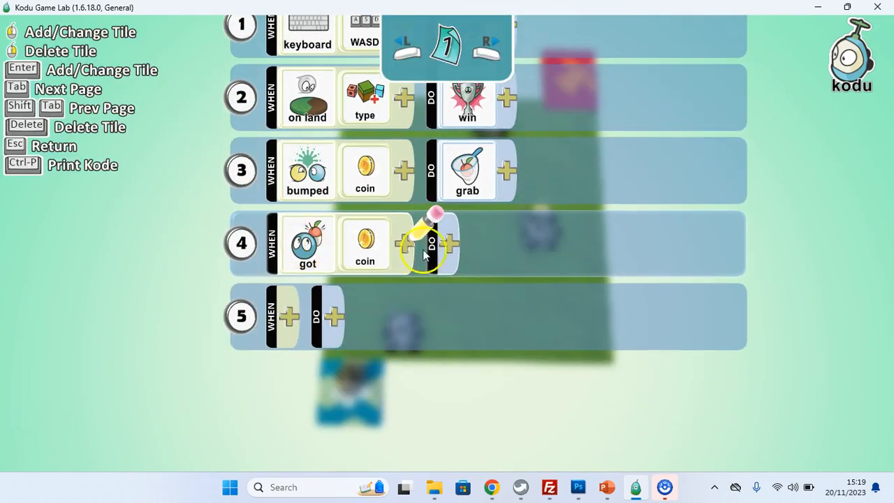
# Step: Set the got-coin rule's action to win and move that rule up to become rule 3
pyautogui.click(450, 247)
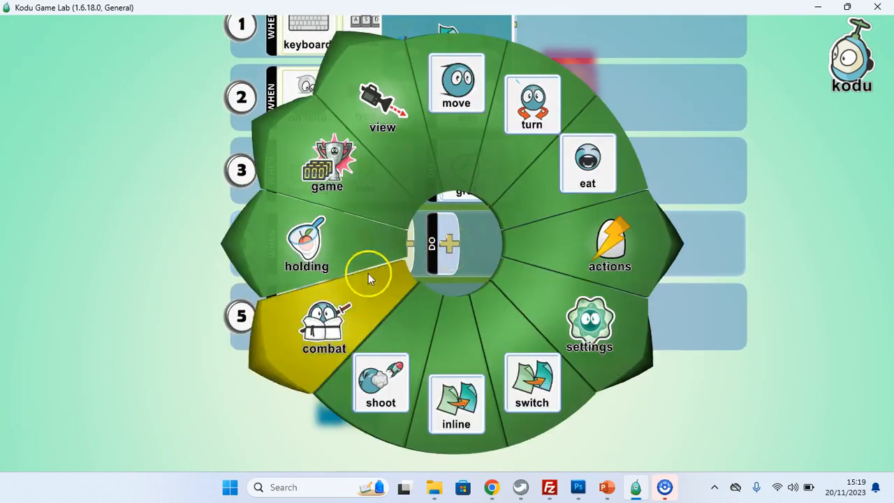
pyautogui.click(332, 192)
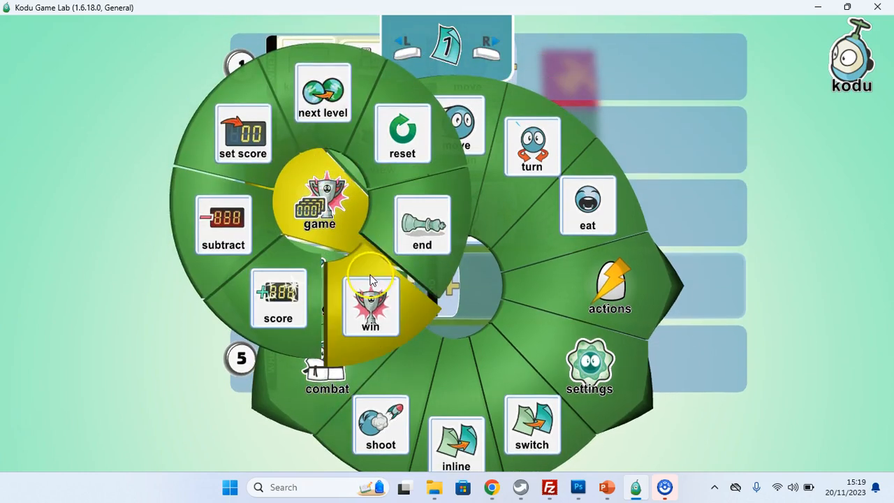
pyautogui.click(371, 279)
pyautogui.moveTo(241, 248); pyautogui.dragTo(340, 241)
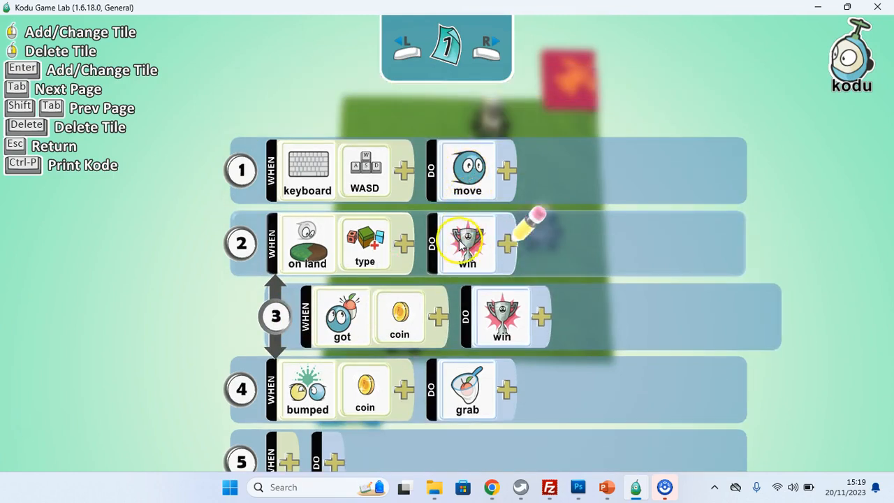
# Step: Delete the win action from the on land type rule and close the program editor
pyautogui.click(467, 246)
pyautogui.click(459, 247)
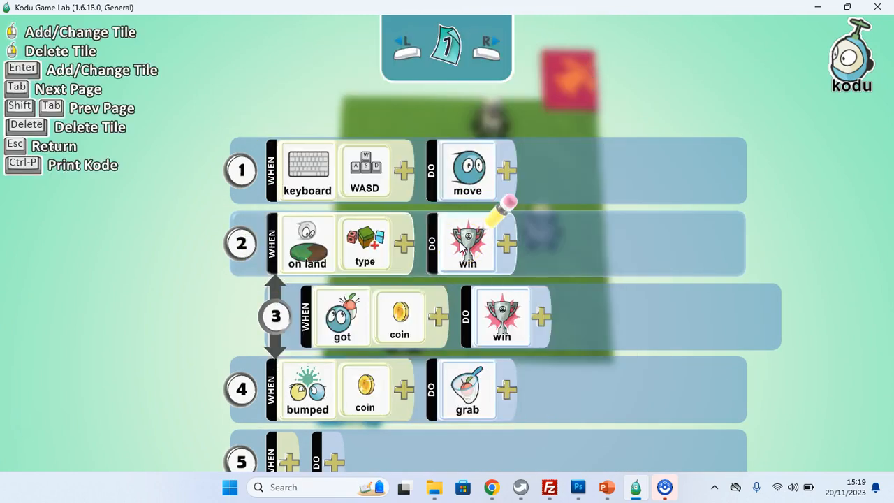
pyautogui.rightClick(459, 242)
pyautogui.click(286, 279)
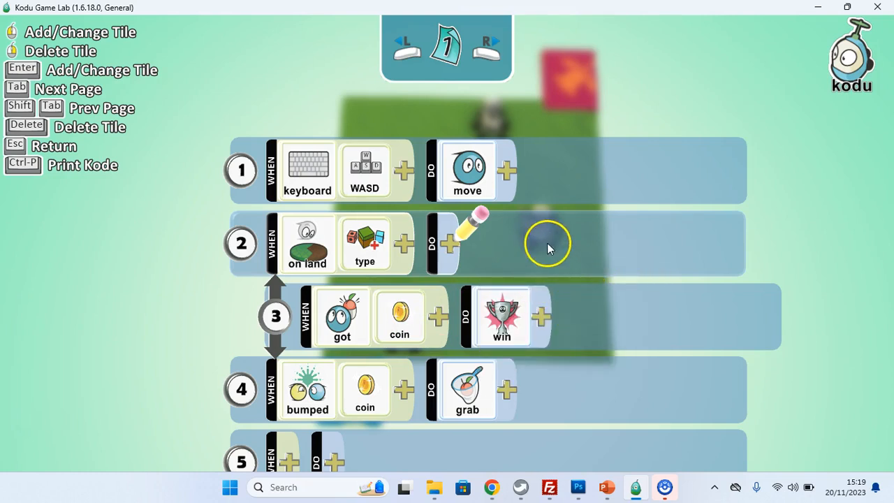
pyautogui.press('Escape')
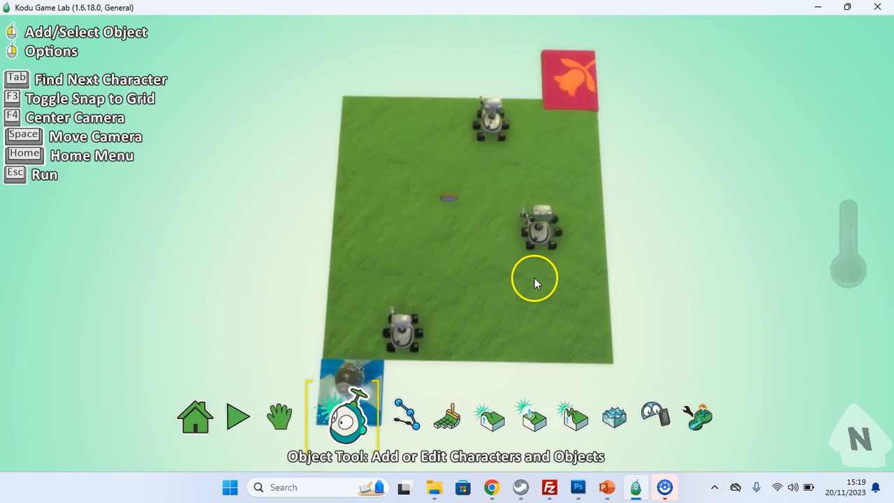
# Step: Run the level to test it, return to editing, and run it again
pyautogui.press('Escape')
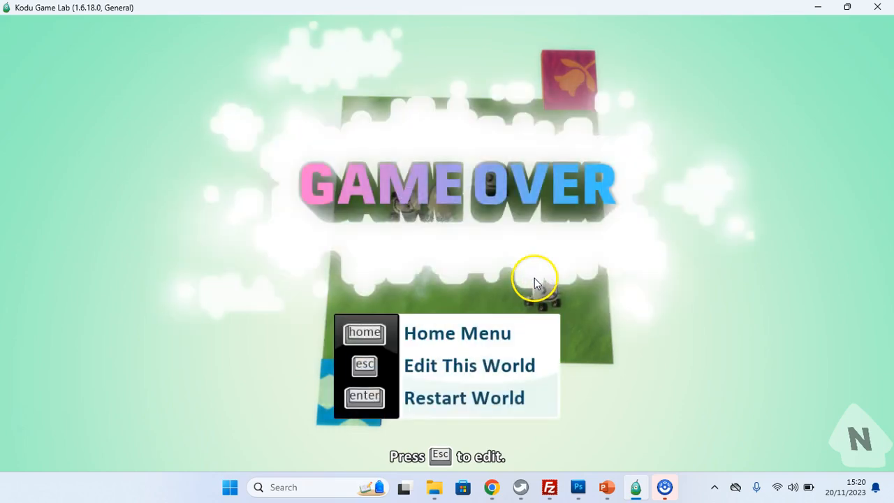
pyautogui.press('Escape')
pyautogui.press('Escape')
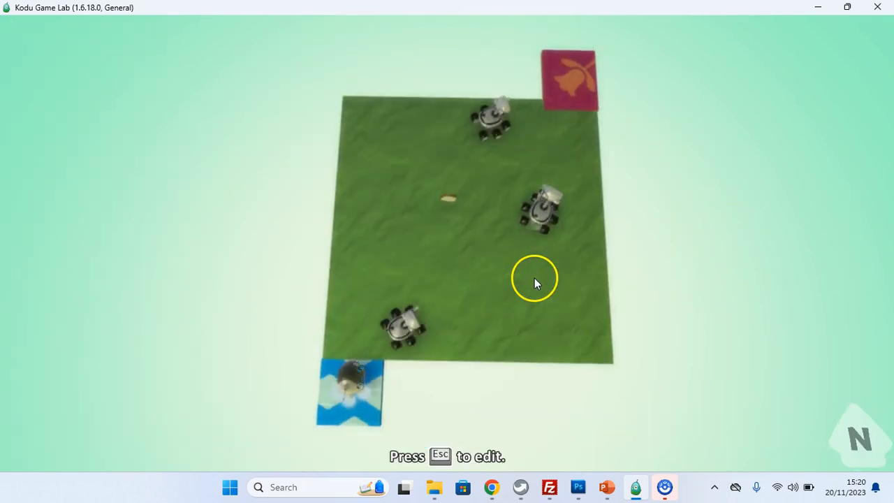